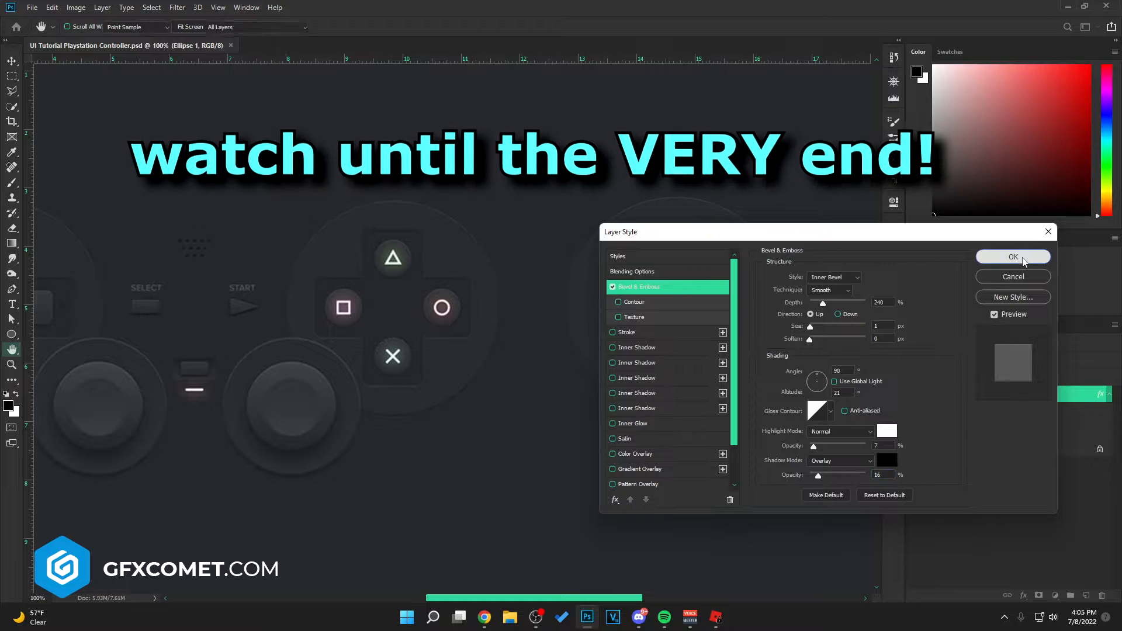
- Recolor the large circle with a dark gray sampled from the reference controller's round button pad
double_click(937, 394)
left_click(431, 263)
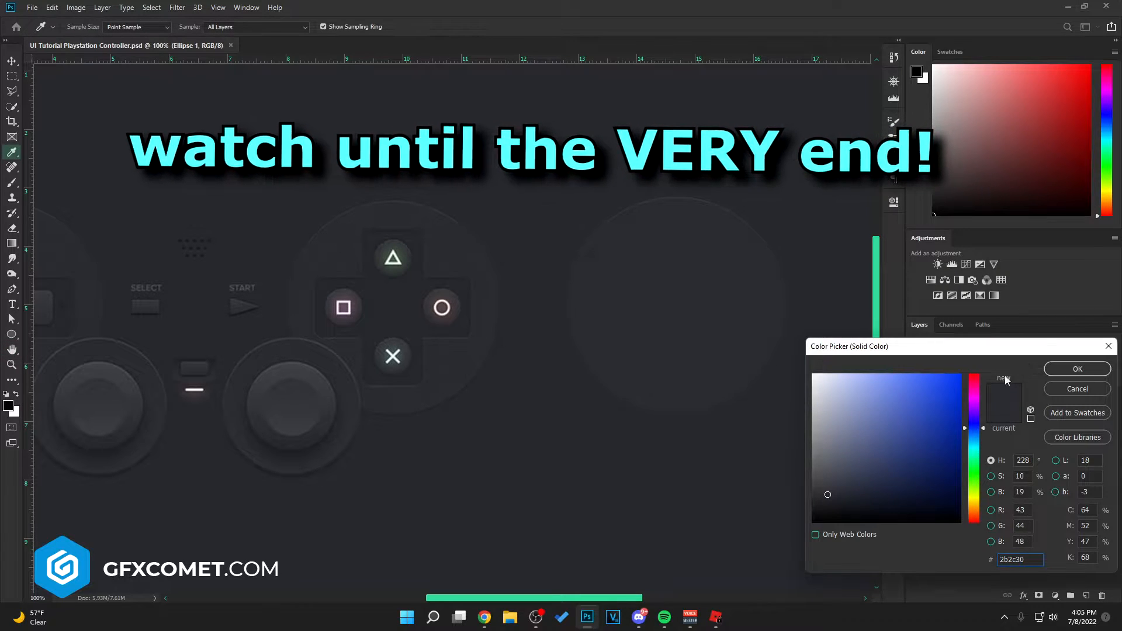
left_click(441, 258)
left_click_drag(441, 272, 442, 273)
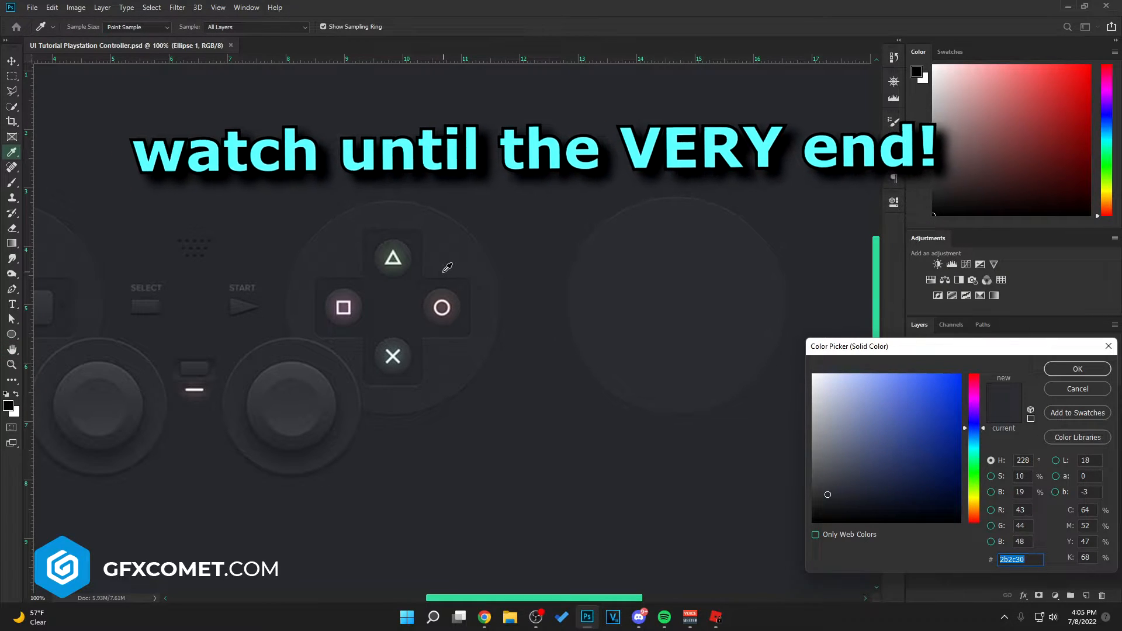
left_click_drag(356, 261, 443, 274)
key("Return")
- Draw a 99 × 267 px rounded rectangle with 10 px corners over the reference cross's vertical arm on a new layer, and duplicate it
right_click(11, 334)
left_click(58, 345)
left_click(1085, 595)
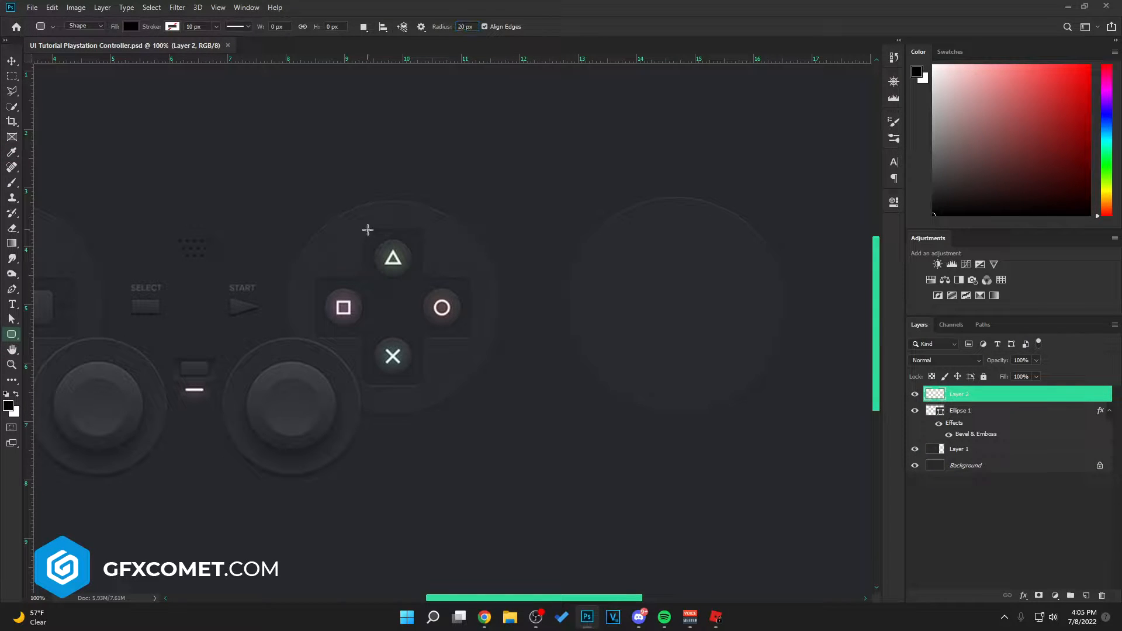
left_click_drag(368, 230, 421, 303)
left_click_drag(379, 247, 421, 386)
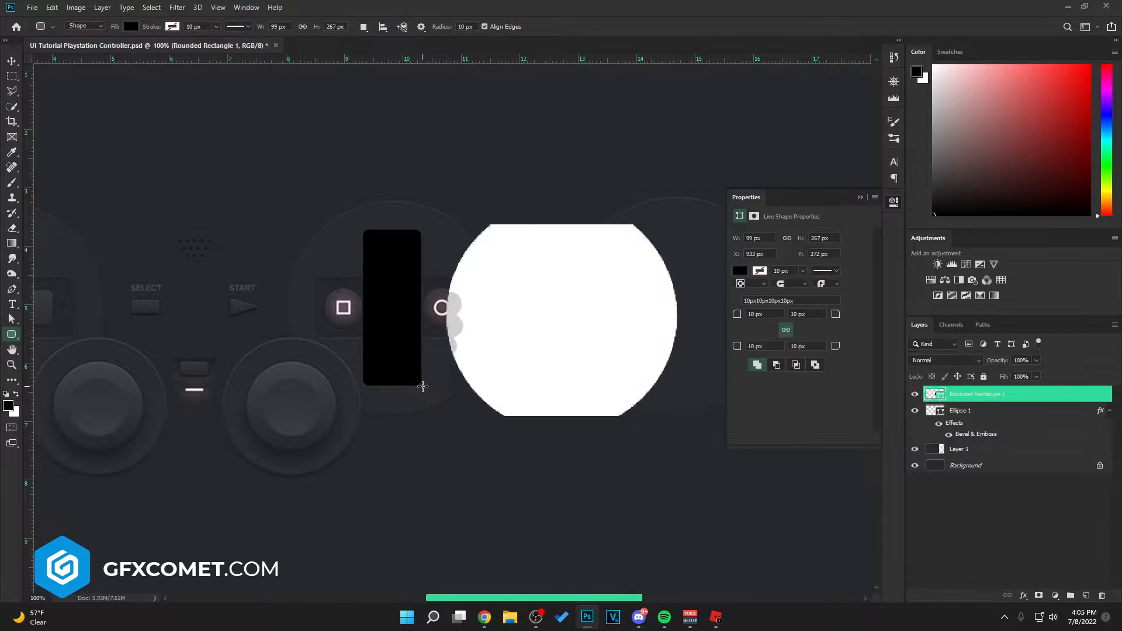
key("ctrl+j")
key("v")
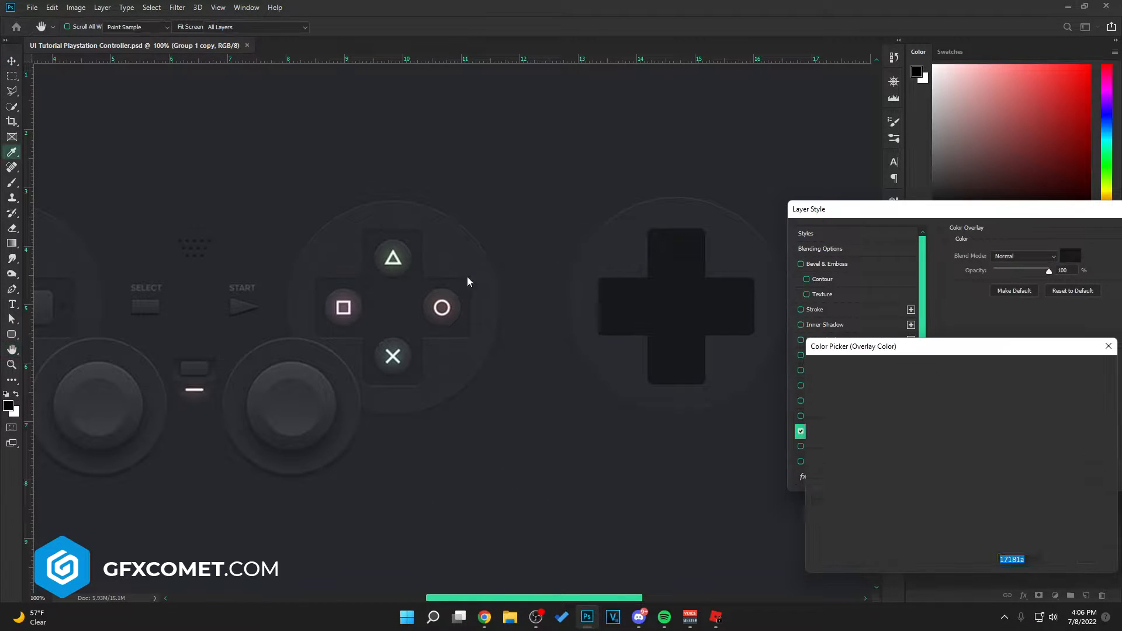
- Sample the reference cross for the new cross's Color Overlay and add an Overlay inner shadow with 19% opacity, 1 px distance, 41% choke, 5 px size
left_click(468, 283)
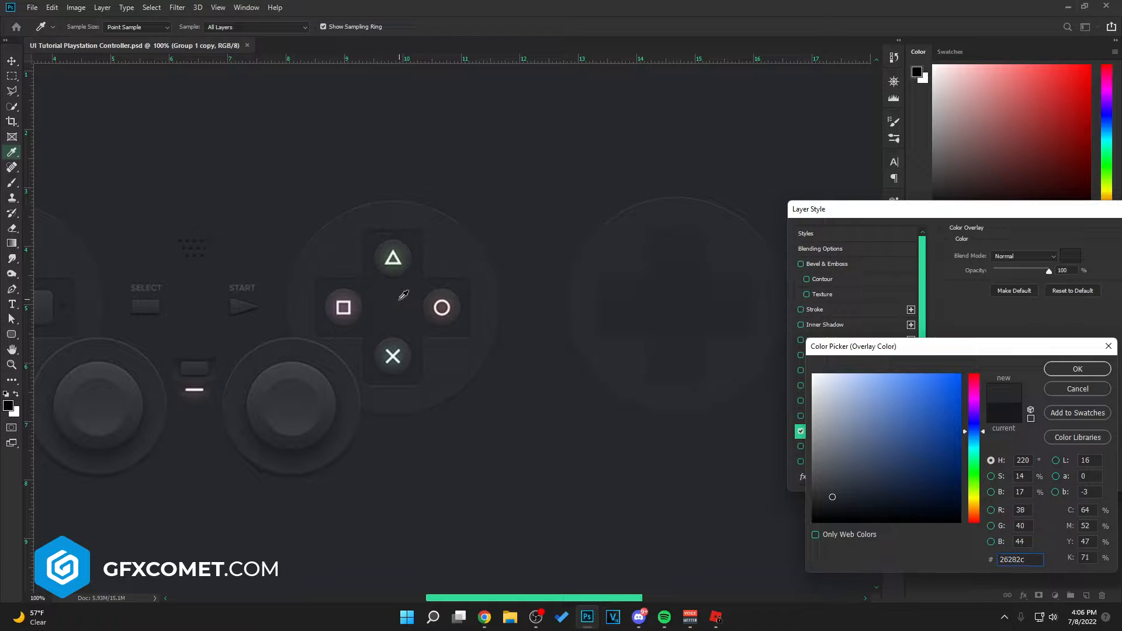
left_click(1078, 369)
left_click(837, 326)
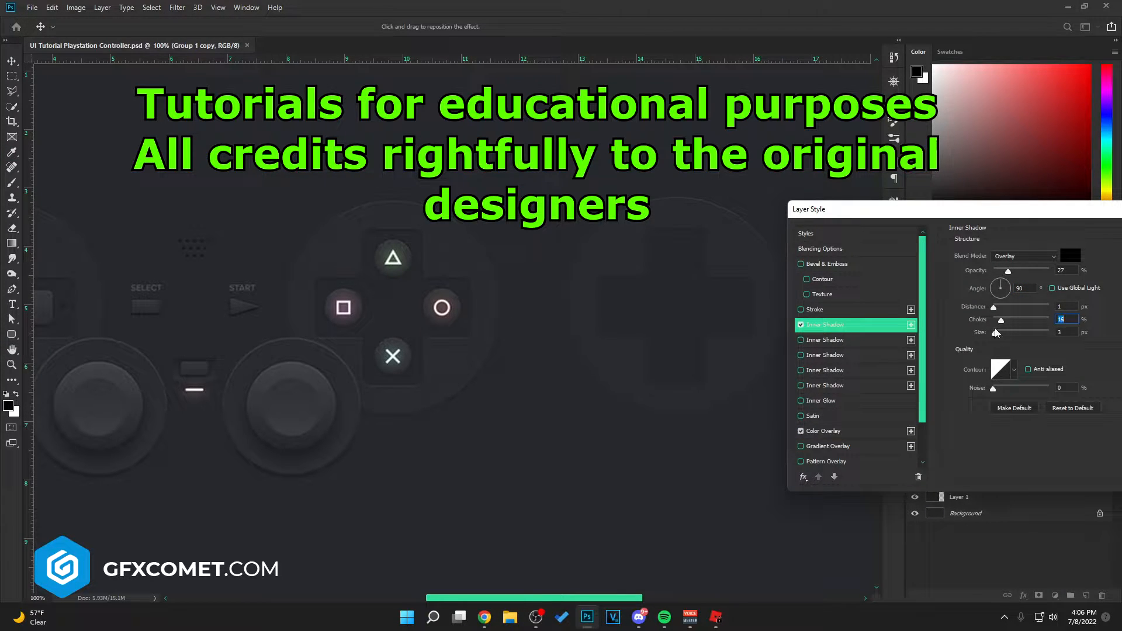
left_click_drag(1050, 272, 1007, 276)
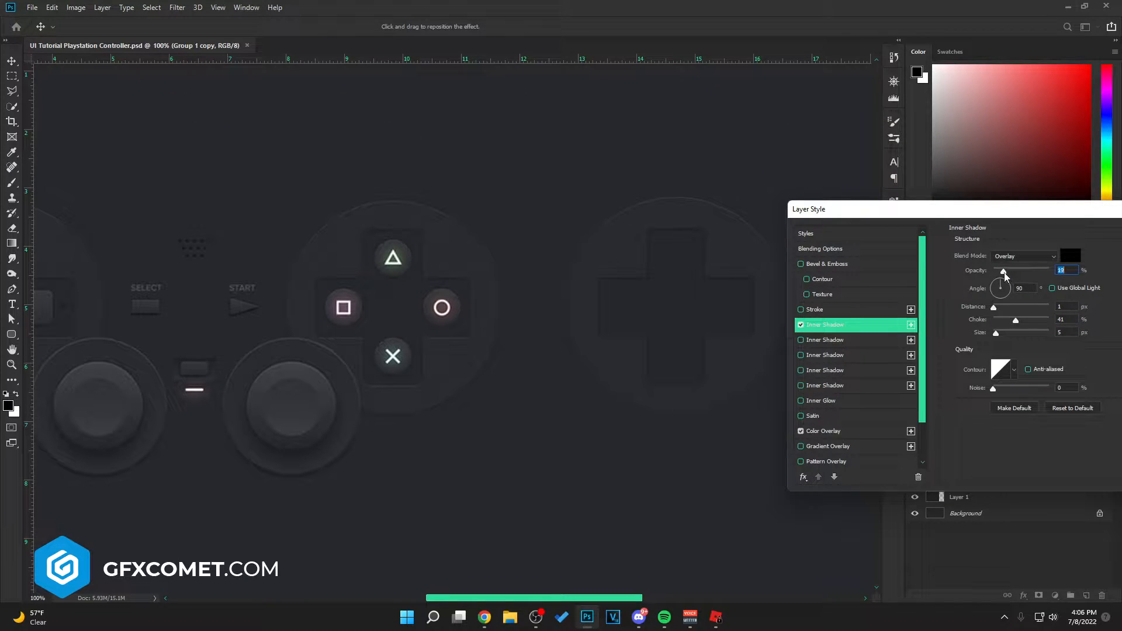
- Add a white Overlay drop shadow to the new cross with 20% opacity, 2 px distance, 100% spread and 0 px size
scroll(840, 445, "down", 3)
left_click(840, 446)
left_click(1069, 256)
left_click_drag(875, 394, 809, 371)
left_click(1077, 369)
left_click_drag(999, 321, 1063, 320)
left_click(1024, 256)
left_click(1011, 398)
left_click_drag(995, 333, 992, 332)
left_click_drag(995, 307, 994, 311)
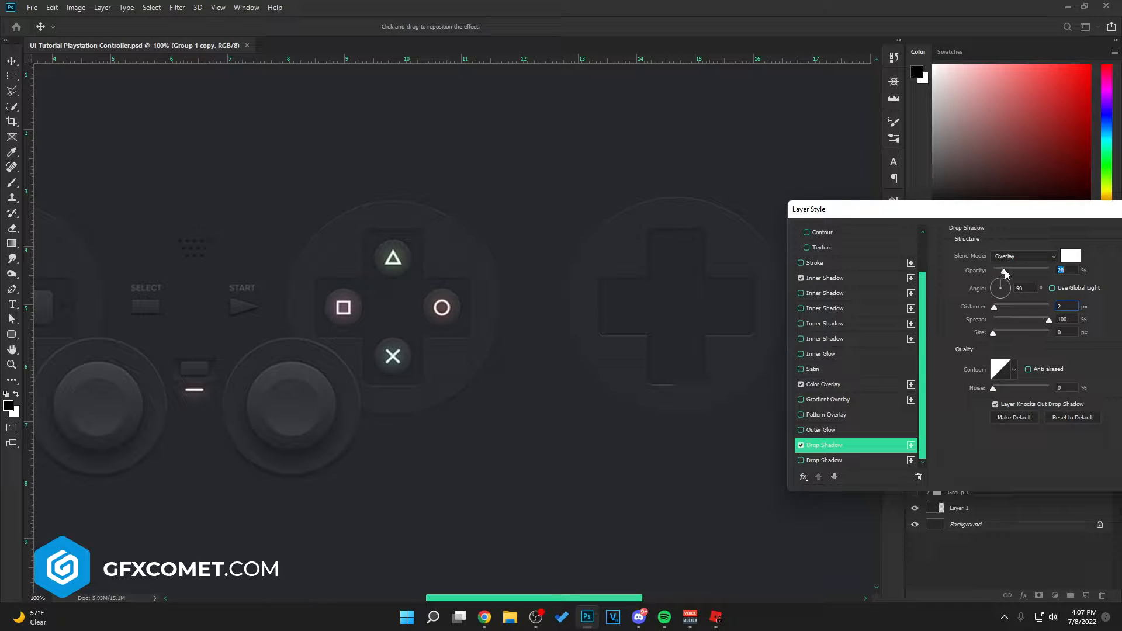
scroll(858, 337, "up", 3)
left_click(846, 325)
left_click_drag(1113, 215, 967, 210)
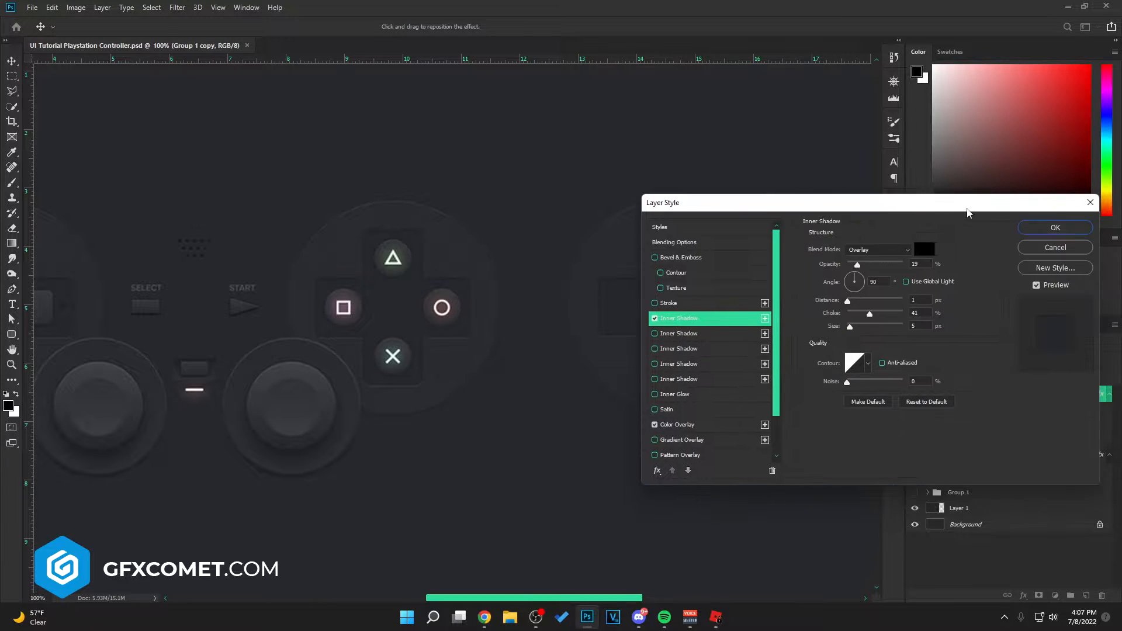
left_click(1055, 228)
- Change the new cross's Color Overlay to #242529, sampled from the reference cross
double_click(1049, 393)
left_click_drag(777, 204, 917, 190)
left_click(815, 412)
left_click(1063, 237)
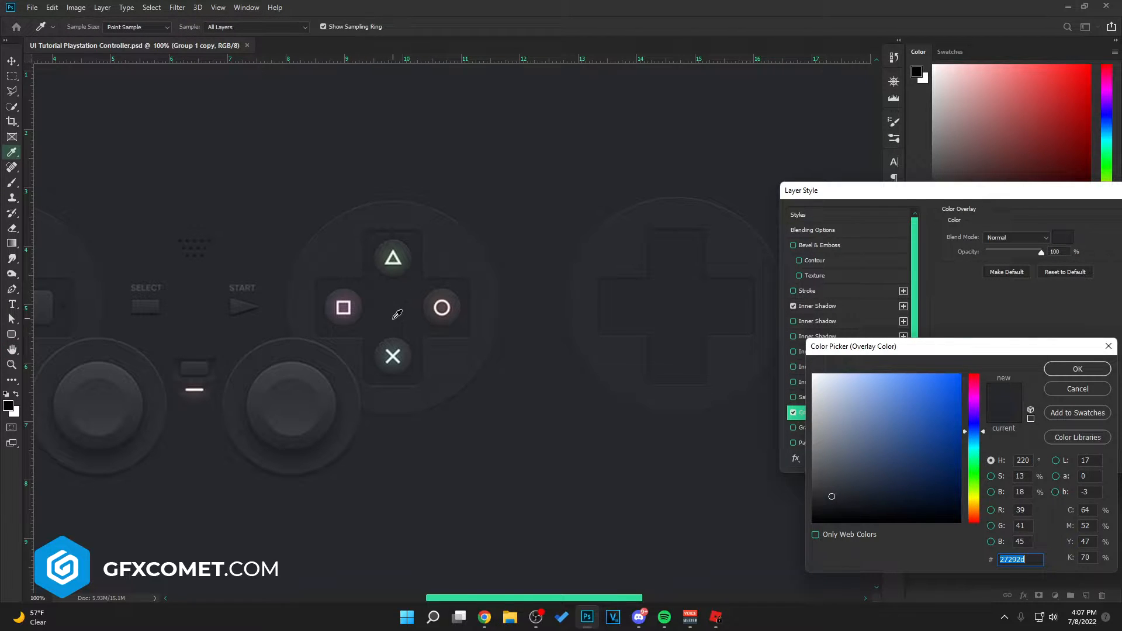
left_click(370, 336)
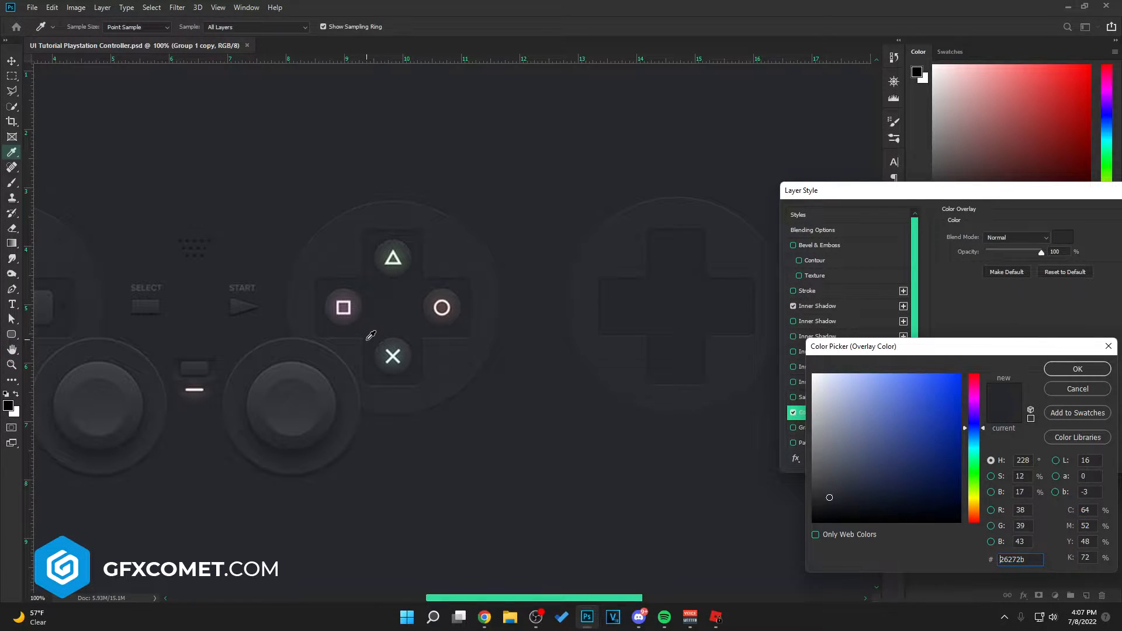
left_click(364, 329)
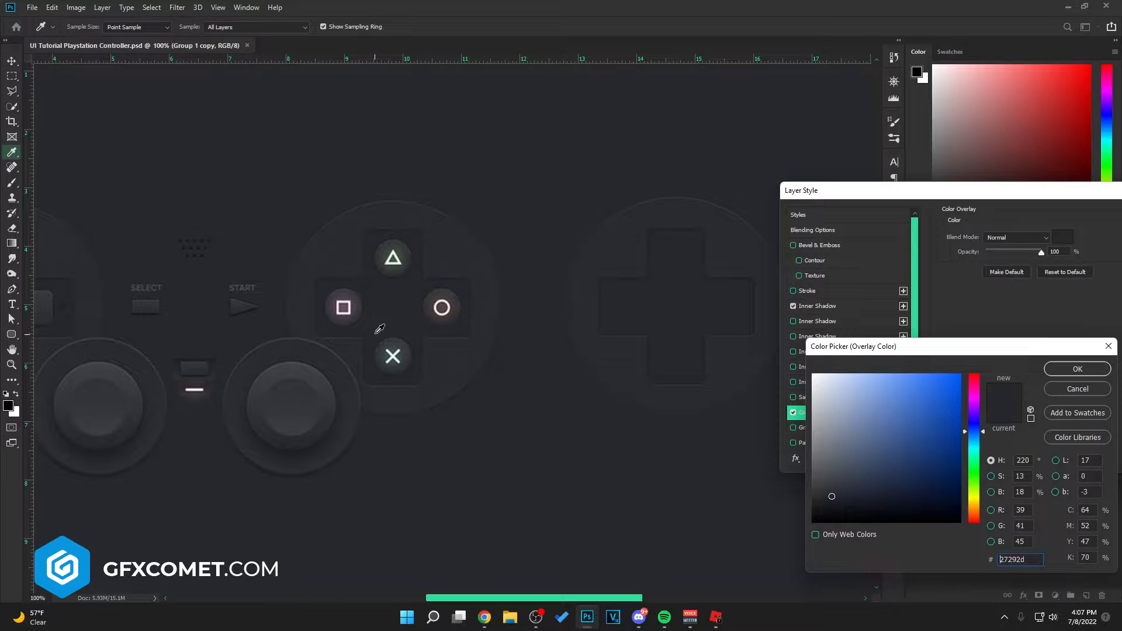
left_click(421, 312)
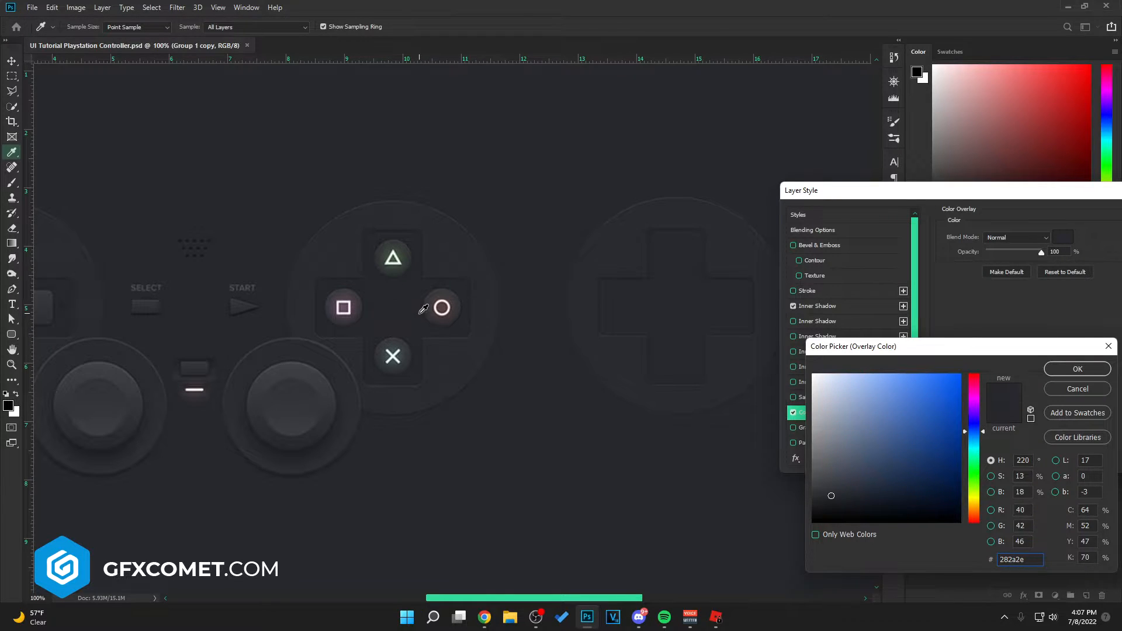
left_click(370, 335)
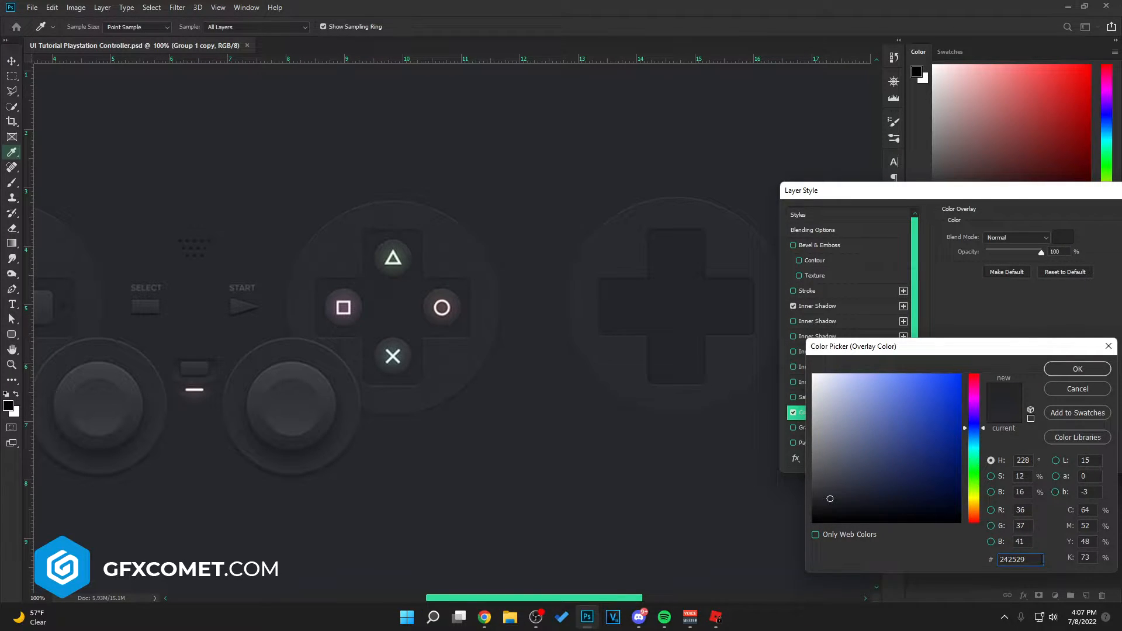
left_click(1078, 369)
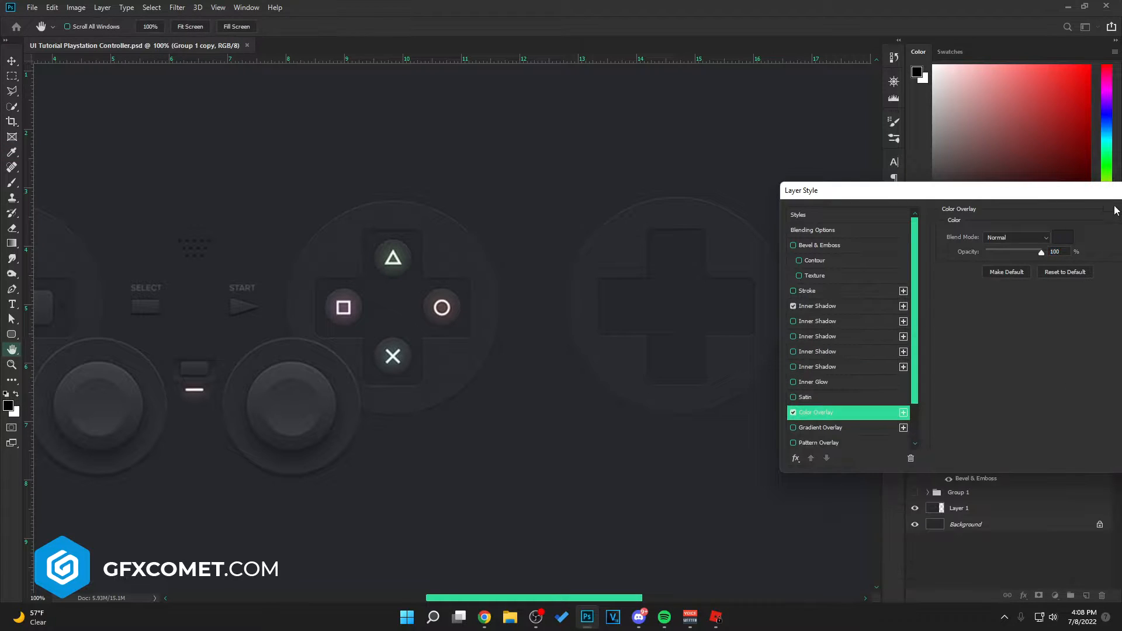
left_click_drag(1090, 196, 973, 197)
left_click(1046, 226)
- Draw a circle over the reference circle button on a new layer and move it onto the new cross's right arm
key("u")
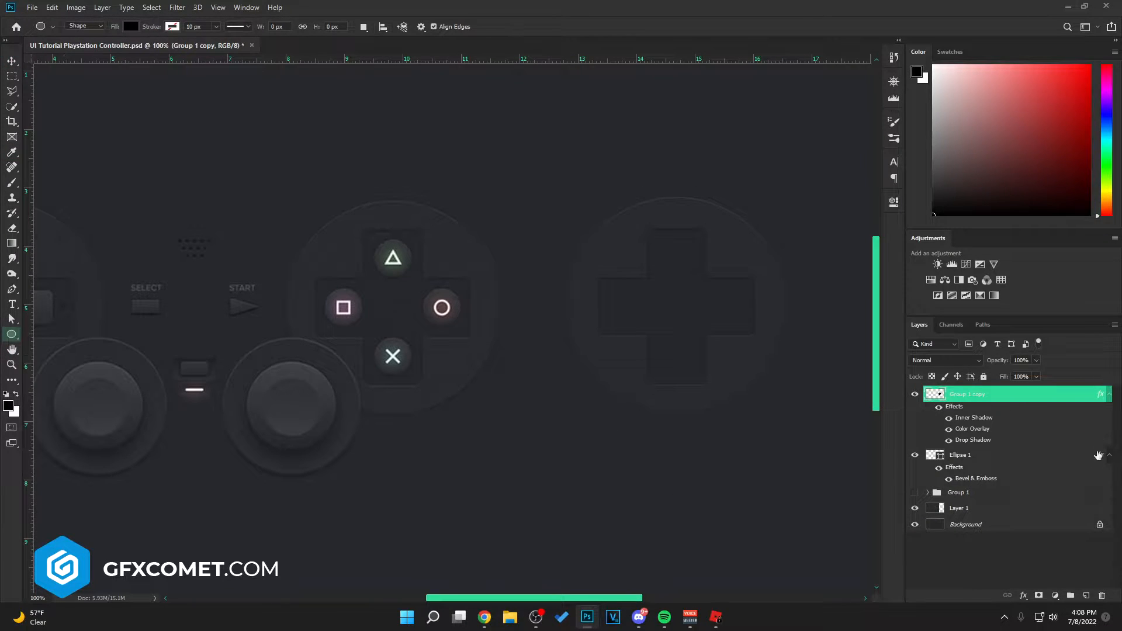
left_click(1086, 596)
scroll(453, 328, "up", 2)
left_click_drag(367, 324, 483, 197)
key("v")
scroll(646, 281, "down", 3)
left_click_drag(440, 306, 728, 307)
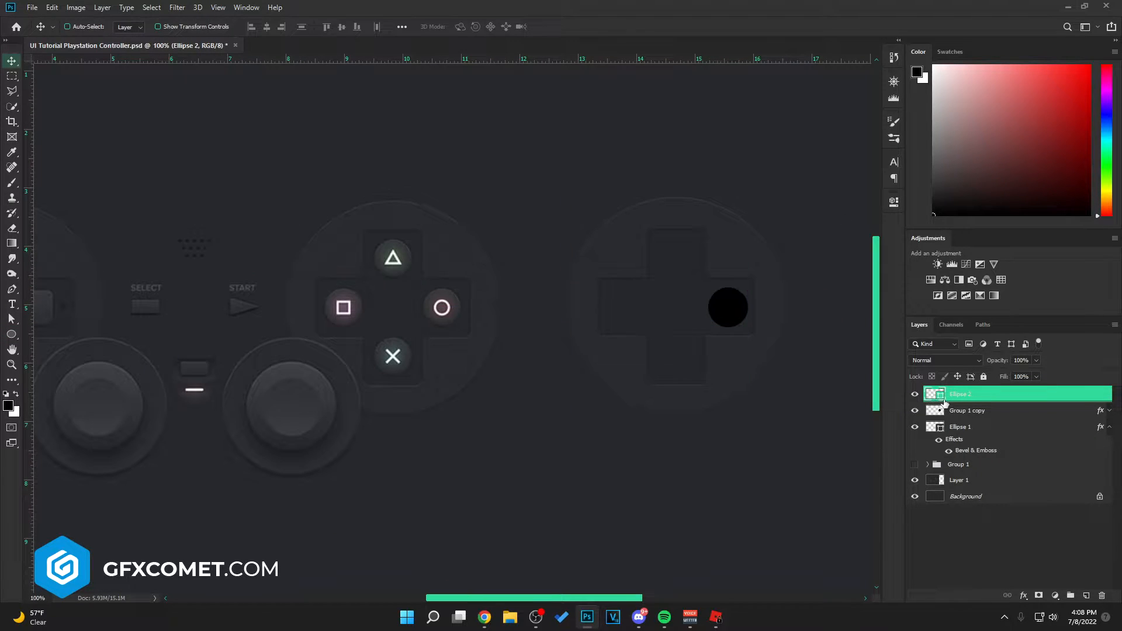
- Fill the button circle with a dark gray sampled from the reference and paste the Bevel & Emboss layer style onto it
double_click(943, 391)
left_click(464, 250)
left_click(1078, 369)
right_click(970, 394)
left_click(912, 377)
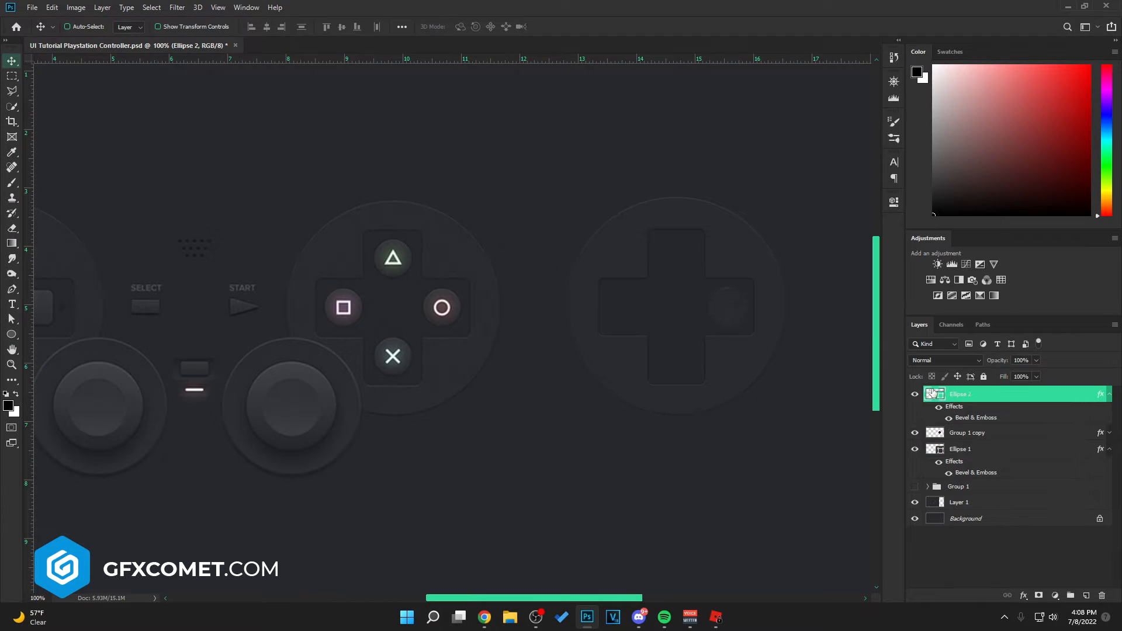
- Add a black Normal drop shadow to the button circle with 35% opacity, 0 px distance, 17% spread and 4 px size
double_click(1033, 396)
left_click(848, 444)
left_click(1098, 246)
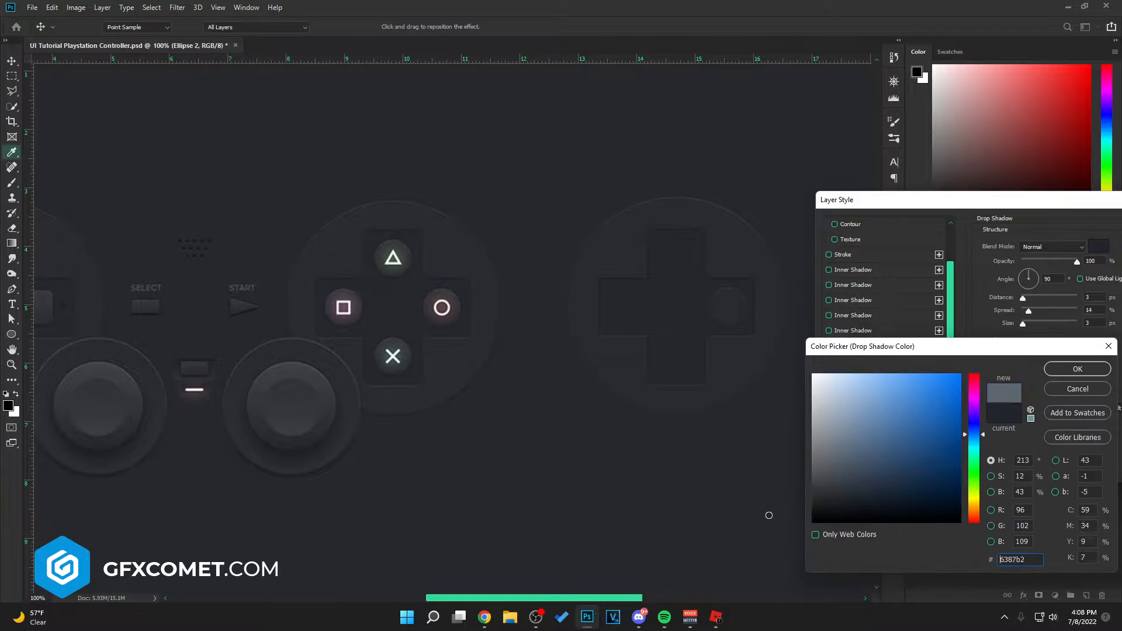
left_click(1078, 369)
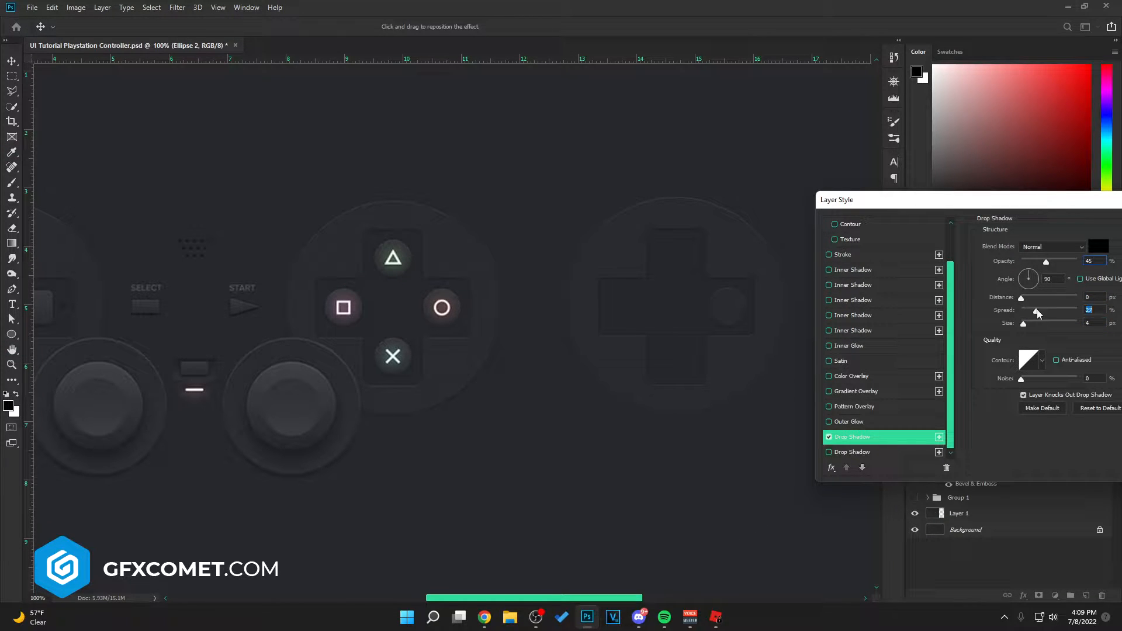
- Enable the button circle's Bevel & Emboss and add a black Overlay inner shadow at a -90° angle
scroll(891, 287, "up", 3)
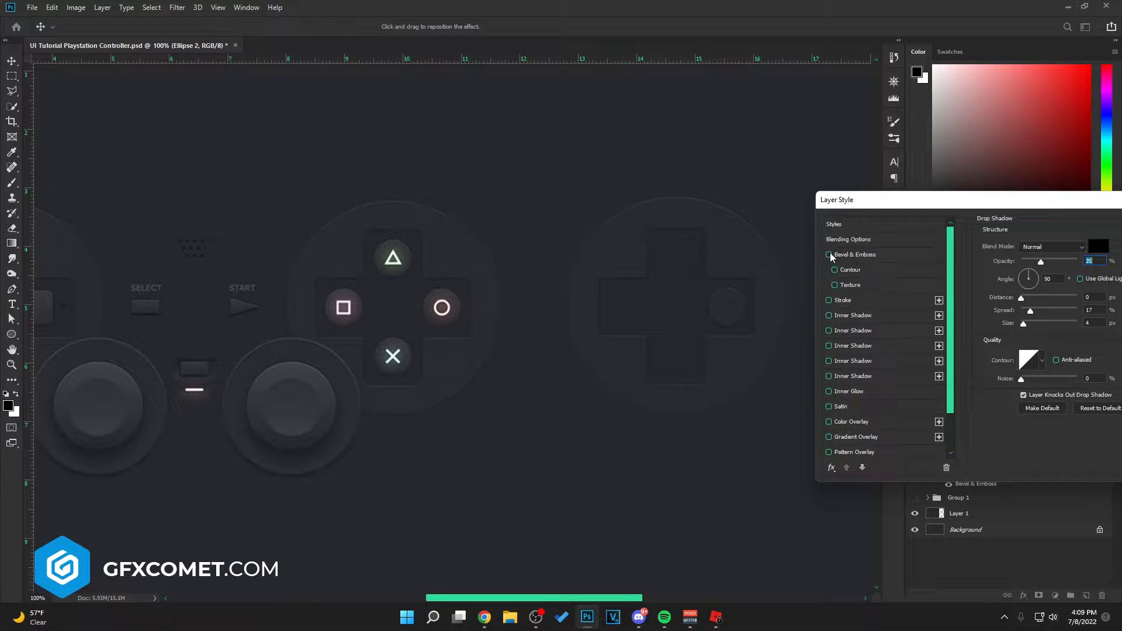
left_click(855, 254)
left_click(859, 316)
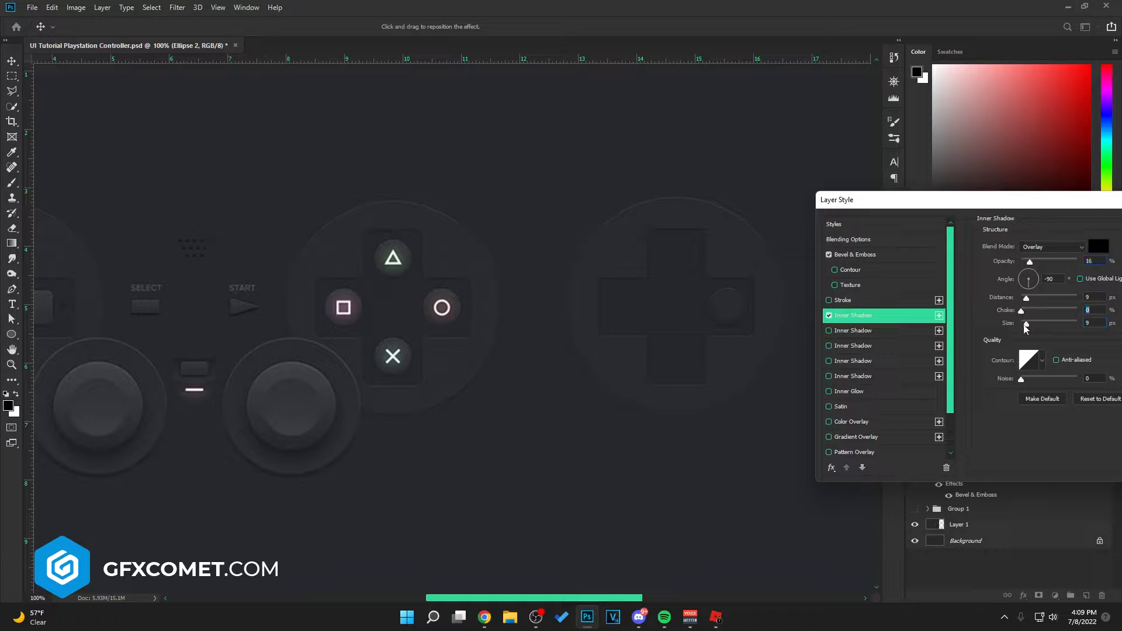
left_click(1030, 263)
left_click_drag(984, 200, 845, 201)
left_click(1080, 232)
- Duplicate the button circle three times and arrange the four circles over the reference controller's four buttons
left_click(1072, 395, "ctrl")
left_click(1072, 395)
left_click_drag(757, 308, 467, 308)
left_click_drag(466, 308, 449, 344)
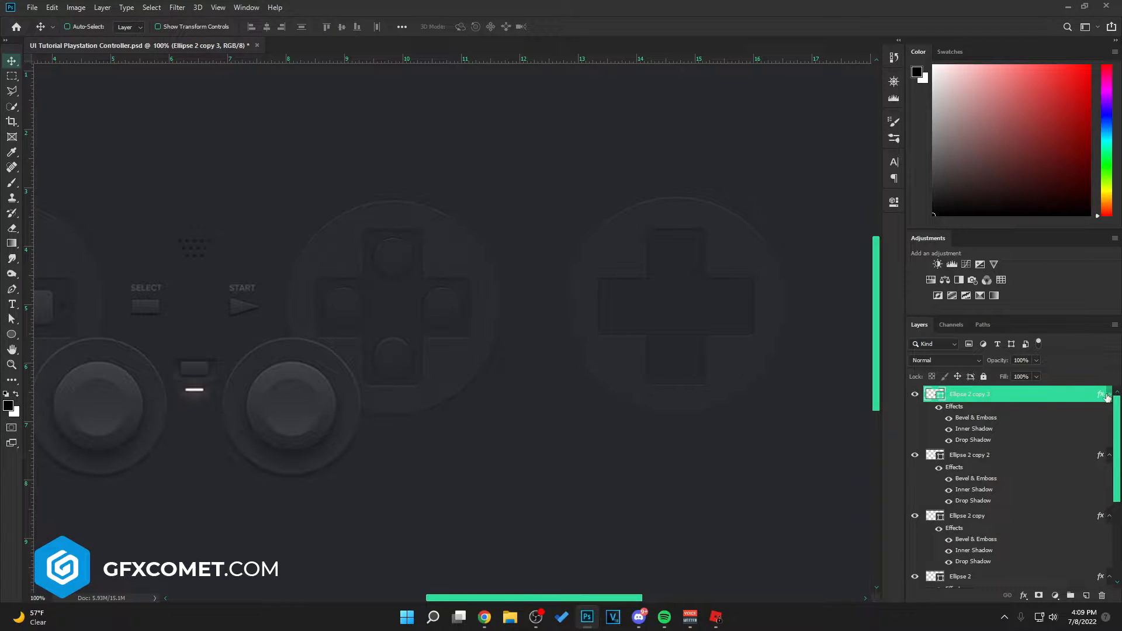
- Collapse the effects of the four button circle layers, select them together and move them onto the new cross
left_click(1108, 395)
left_click(1108, 410)
left_click(1108, 427)
left_click(1109, 443)
left_click(1075, 445, "shift")
left_click_drag(546, 345, 829, 345)
- Draw a small circle over the reference button's circle symbol on a new layer above the button layers
left_click(998, 397)
key("ctrl+plus")
key("ctrl+plus")
key("ctrl+plus")
mouse_move(354, 282)
left_mouse_down()
mouse_move(671, 346)
mouse_move(603, 370)
left_mouse_up()
key("u")
left_click(1086, 595)
left_click_drag(637, 333, 672, 297)
- Remove the small circle's fill and set its stroke width to 3 px
key("v")
key("u")
left_click(131, 27)
left_click(120, 49)
left_click_drag(201, 26, 172, 30)
type("3")
key("Return")
- Scale the ring to about 25 px to match the reference symbol and move it onto the new cross's right button
key("v")
key("ctrl+t")
mouse_move(677, 292)
left_mouse_down()
mouse_move(667, 299)
mouse_move(800, 319)
left_mouse_up()
key("Return")
key("ctrl+minus")
key("ctrl+minus")
key("ctrl+minus")
left_click_drag(614, 349, 842, 342)
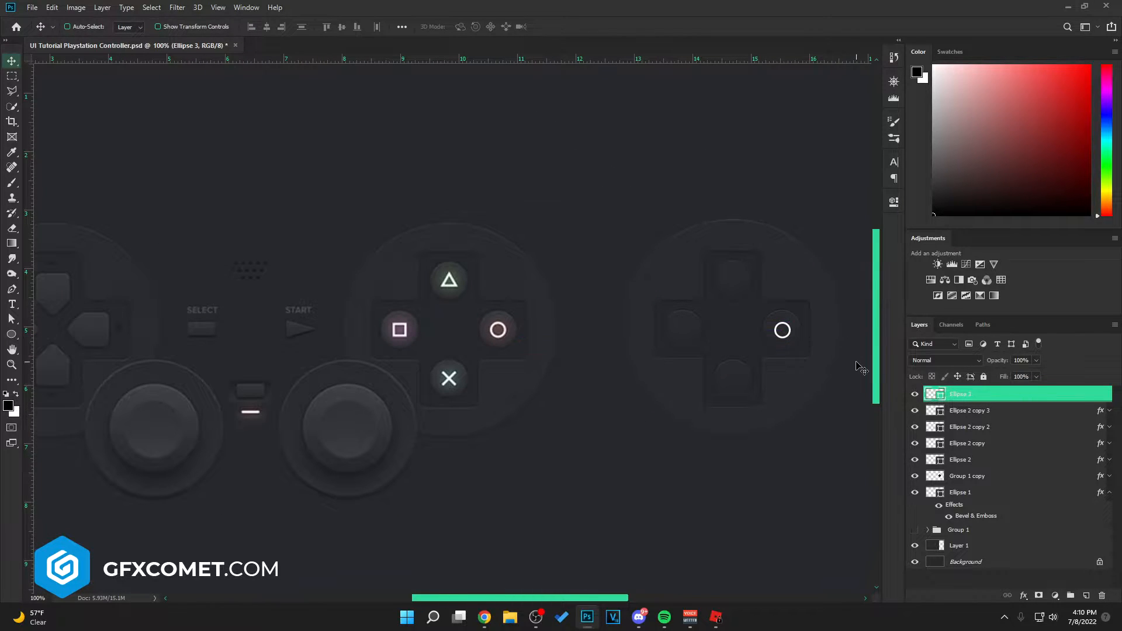
- Apply Bevel & Emboss to the ring as Pillow Emboss with 1000% depth, 2 px size, 0% highlight opacity and 56% shadow opacity
key("ctrl+plus")
key("ctrl+plus")
scroll(660, 364, "right", 5)
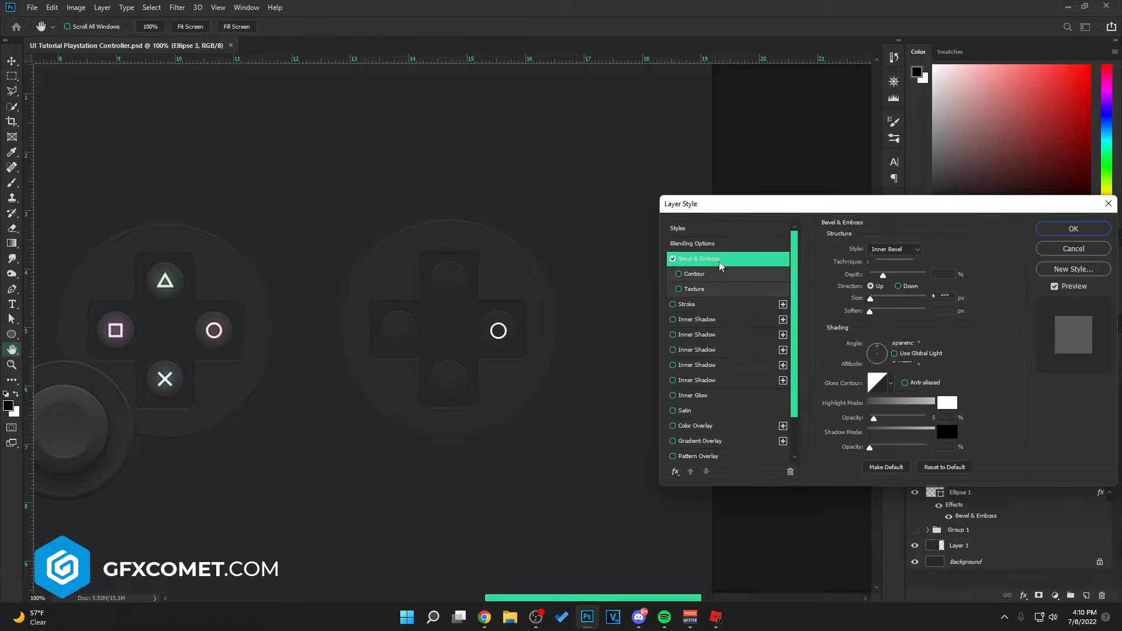
key("ctrl+plus")
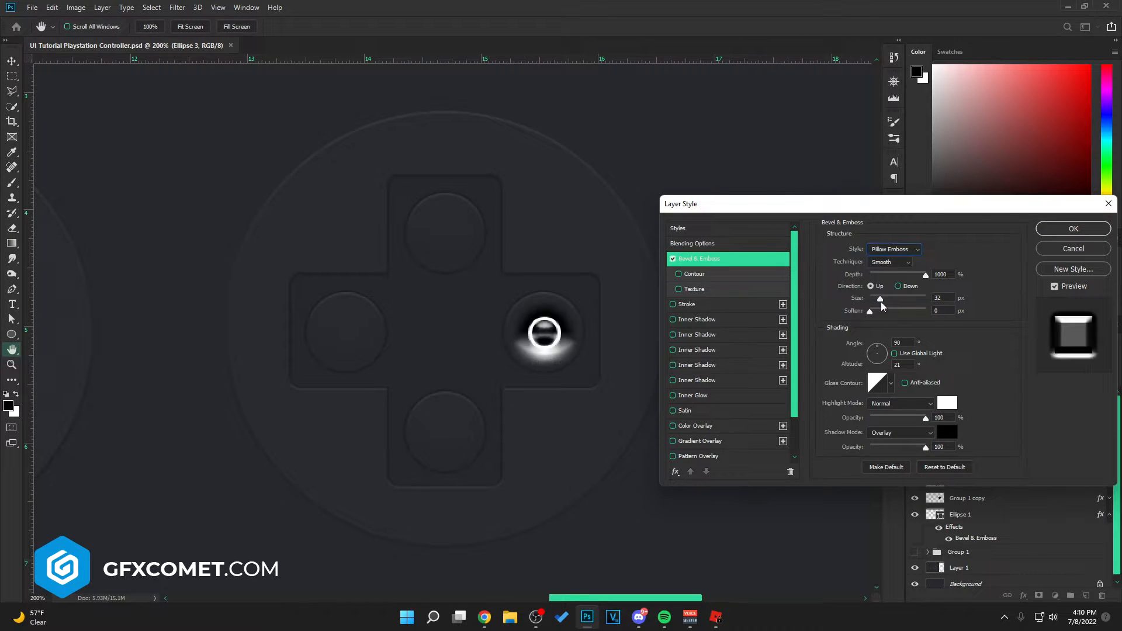
left_click_drag(881, 302, 869, 300)
left_click_drag(926, 418, 849, 417)
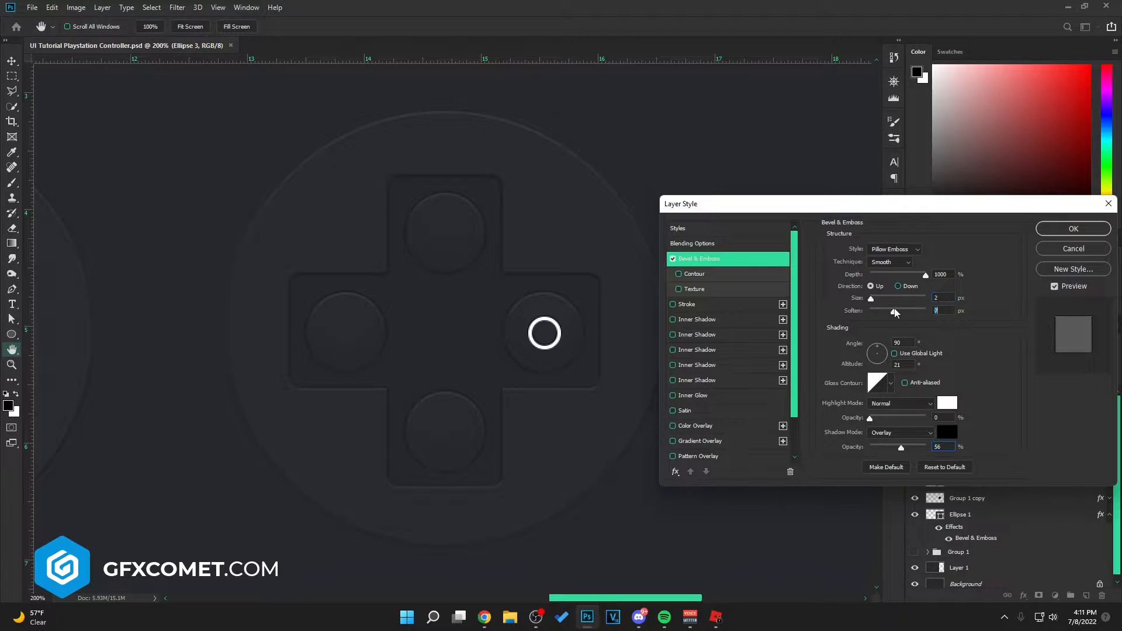
- Add a pinkish-red Normal inner shadow to the ring with 54% opacity, 0 px distance, 0% choke and 4 px size
left_click(701, 320)
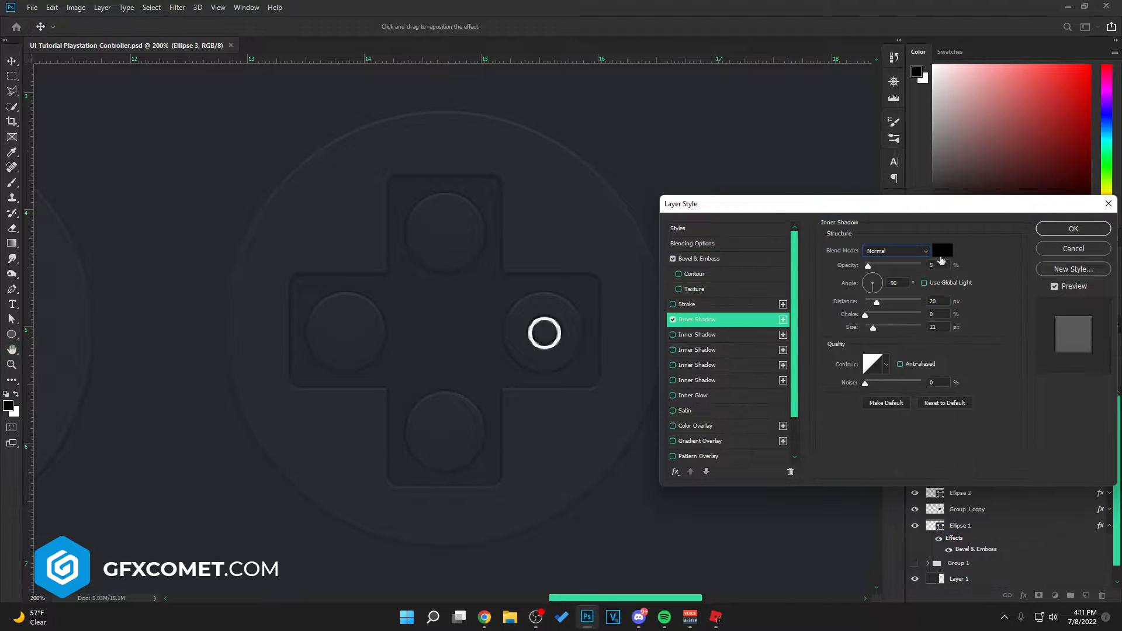
left_click(1080, 369)
left_click(866, 315)
left_click_drag(876, 302, 867, 328)
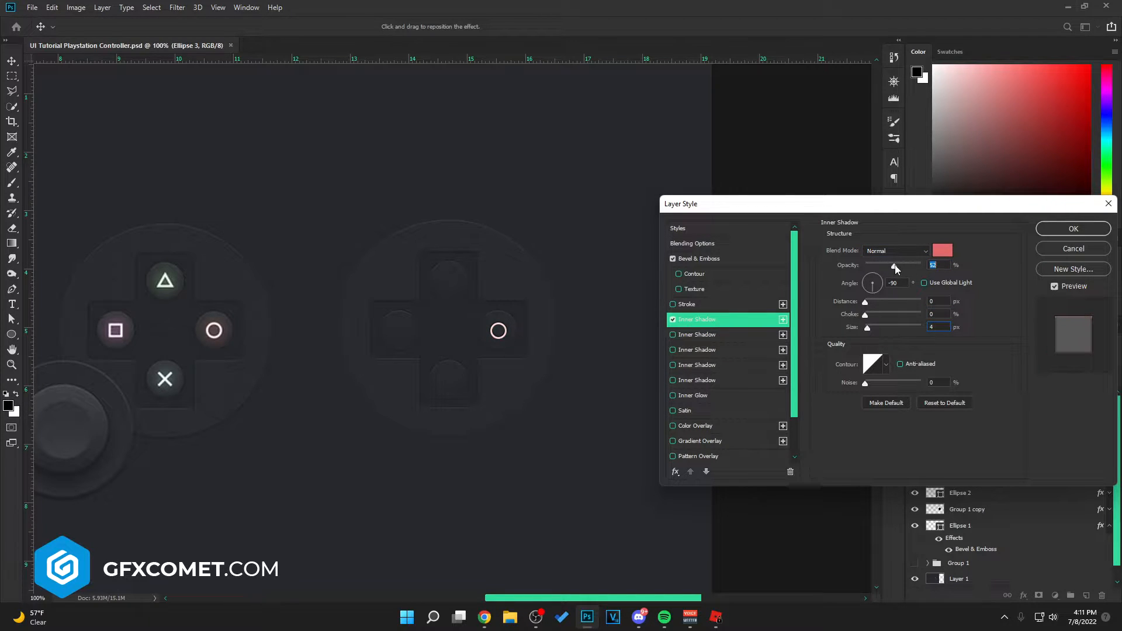
- Add a pinkish-red Normal outer glow to the ring with 30% opacity, 2% spread and 29 px size
scroll(728, 380, "down", 2)
left_click(693, 424)
left_click(851, 290)
left_click(217, 321)
left_click_drag(868, 391, 891, 387)
left_click(1070, 369)
left_click(896, 249)
left_click(880, 390)
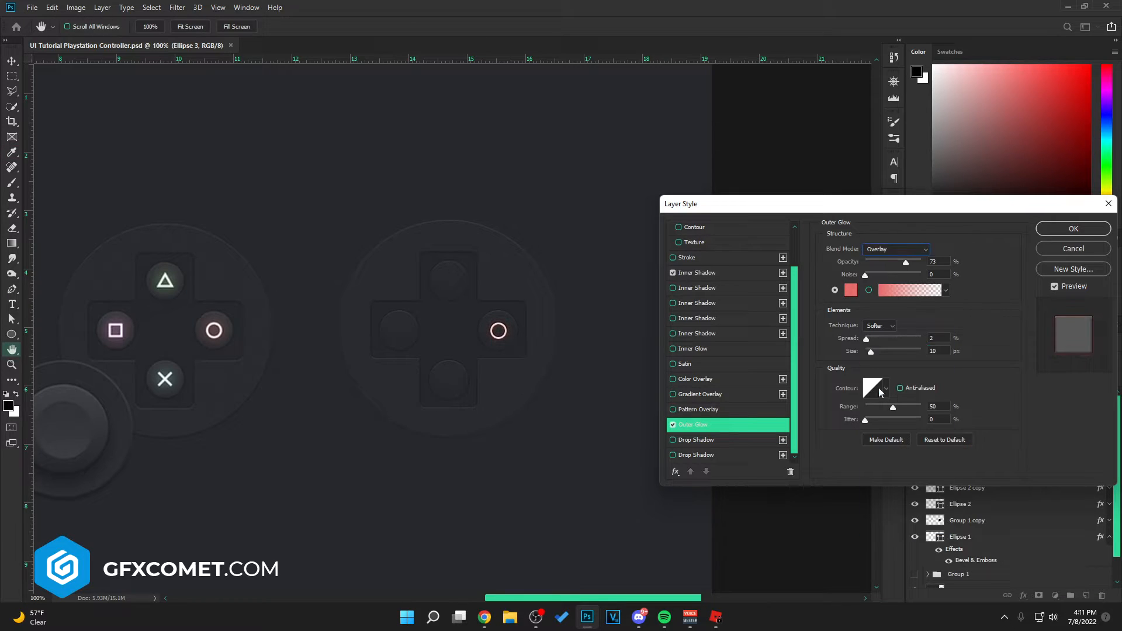
left_click(895, 250)
left_click(900, 398)
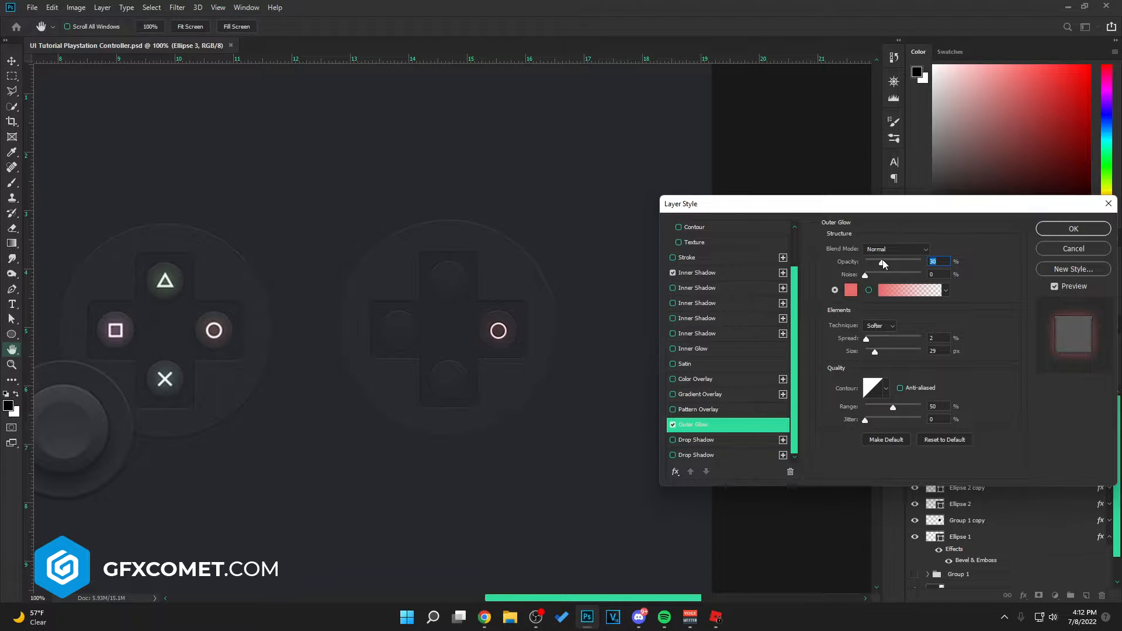
- Revise the ring's inner shadow color and set its Bevel & Emboss to 5 px size and 10 px soften
left_click(725, 272)
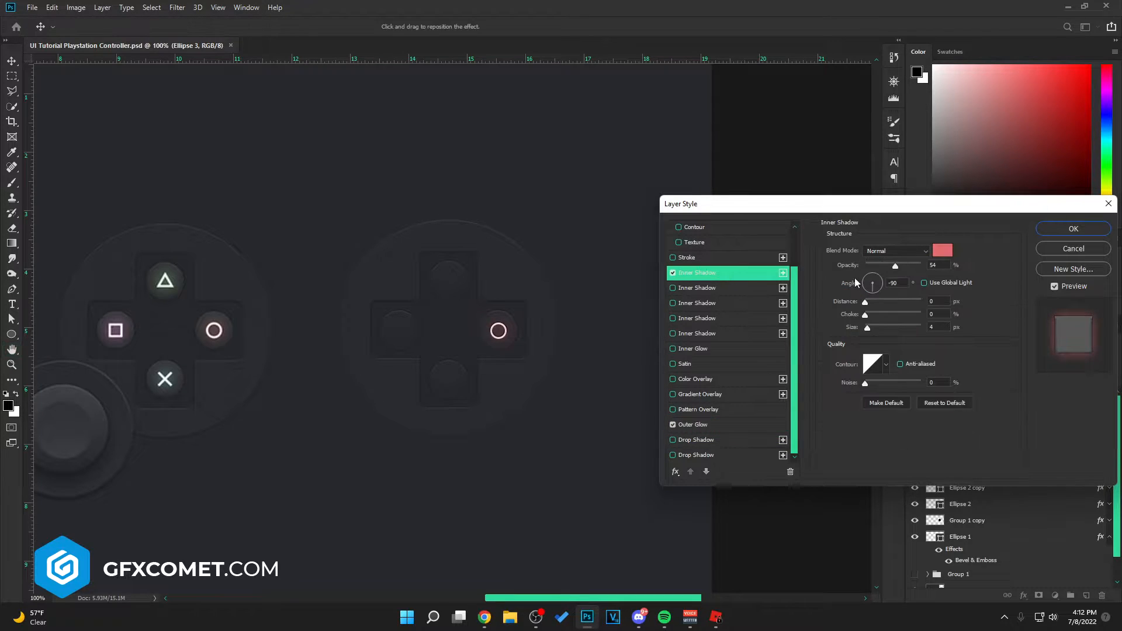
left_click(942, 250)
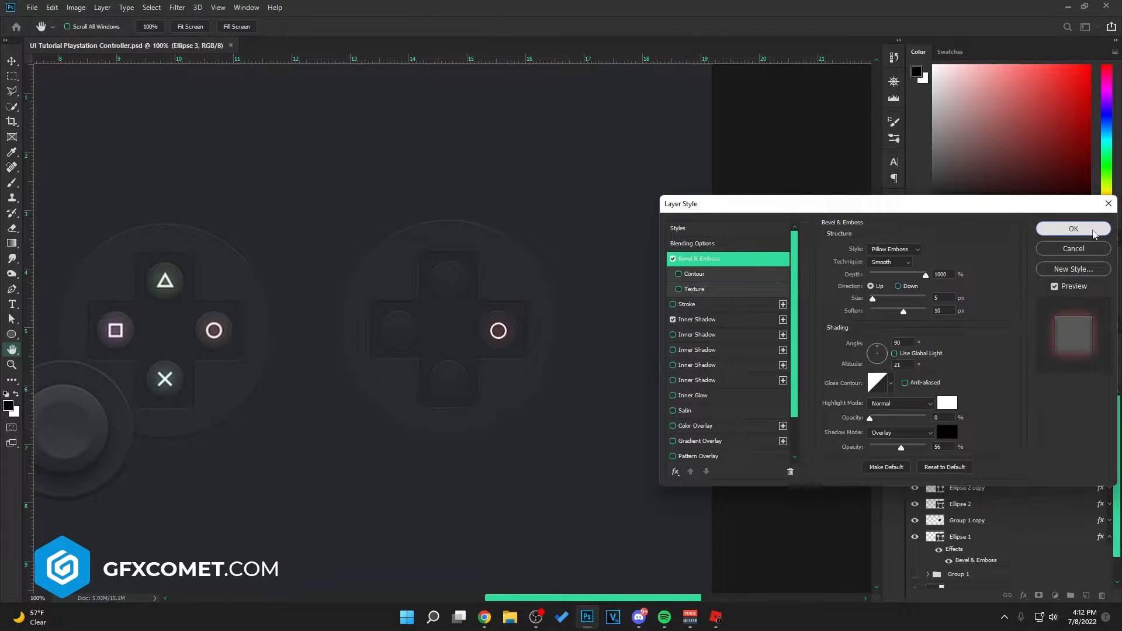
left_click(1074, 229)
- Draw a small square over the reference pad's square symbol with no fill and a white stroke
left_click_drag(11, 334, 40, 342)
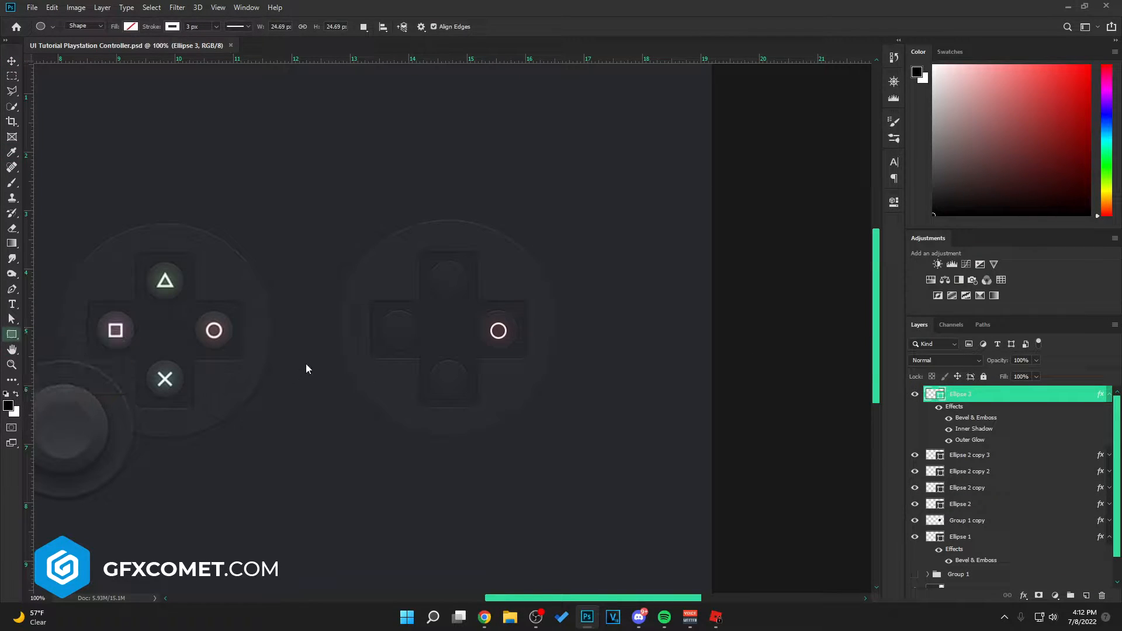
left_click_drag(108, 322, 123, 338)
left_click(130, 26)
left_click(79, 49)
left_click(172, 27)
left_click(147, 49)
left_click(202, 27)
- Move the square outline onto the recreated pad's left button and paste the ring's layer style onto it
key("v")
left_click_drag(115, 331, 399, 330)
right_click(998, 405)
left_click(975, 375)
right_click(1006, 394)
left_click(955, 385)
- Merge the styled square into a pixel layer and adjust its hue to -44 and saturation to +33
key("ctrl+g")
key("ctrl+e")
key("ctrl+u")
left_click_drag(944, 277, 920, 278)
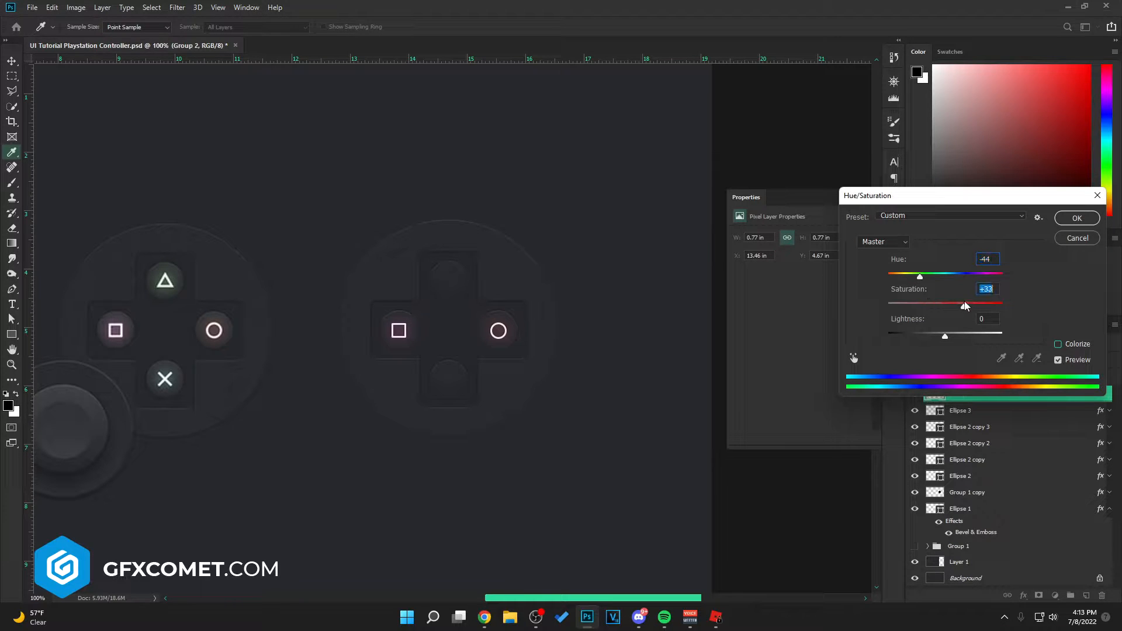
left_click(1074, 221)
- Add the letter X as white text over the recreated pad's lower button
key("t")
left_click(450, 383)
type("x")
left_click(256, 27)
left_click(222, 114)
key("ctrl+Return")
- Transform the X to match the reference symbol and center it on the recreated pad's lower button
key("ctrl+t")
left_click_drag(456, 377, 1066, 202)
key("ctrl+t")
key("ctrl+plus")
key("ctrl+plus")
left_click_drag(444, 327, 782, 367)
key("Return")
key("ctrl+t")
key("Return")
key("ctrl+minus")
key("ctrl+minus")
- Paste the ring's layer style onto the X and merge it into a pixel layer
right_click(1002, 398)
left_click(947, 475)
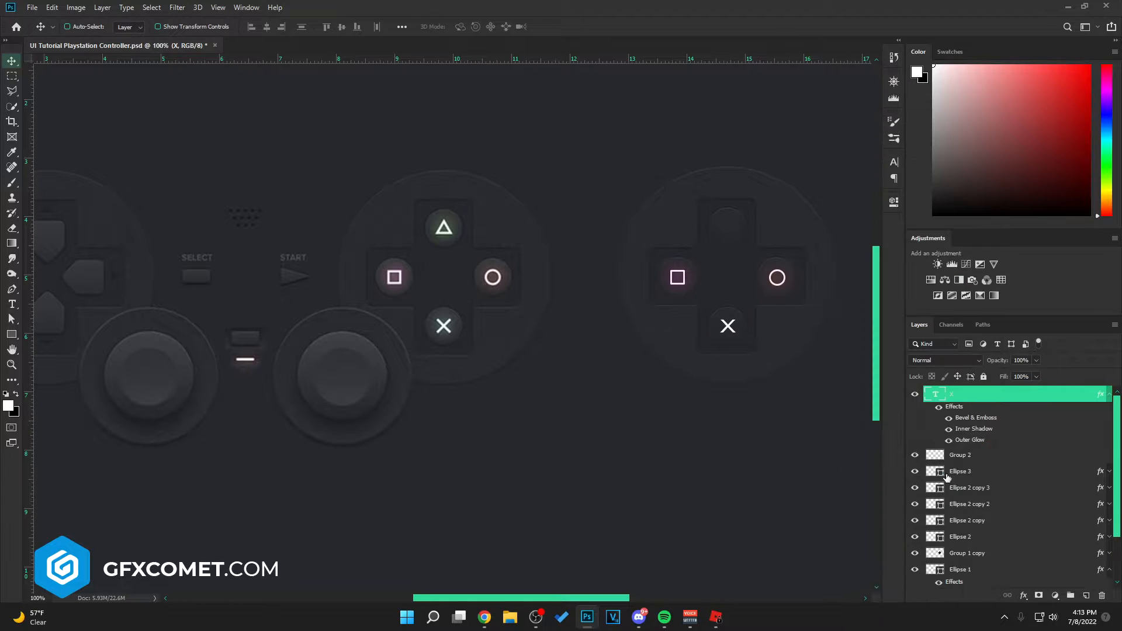
key("ctrl+g")
key("ctrl+e")
- Shift the merged X's hue so that its glow is teal like the reference
key("ctrl+u")
left_click_drag(945, 276, 1014, 276)
left_click(1077, 218)
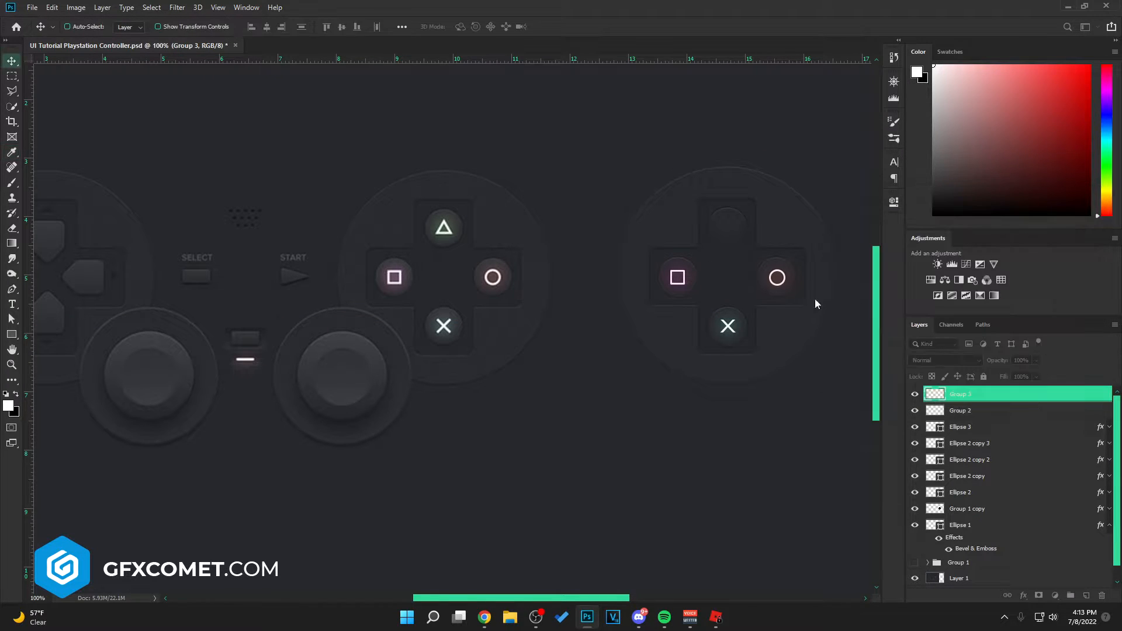
- Draw a three-sided polygon over the reference triangle symbol with no fill and a white stroke
key("u")
left_click_drag(444, 228, 449, 221)
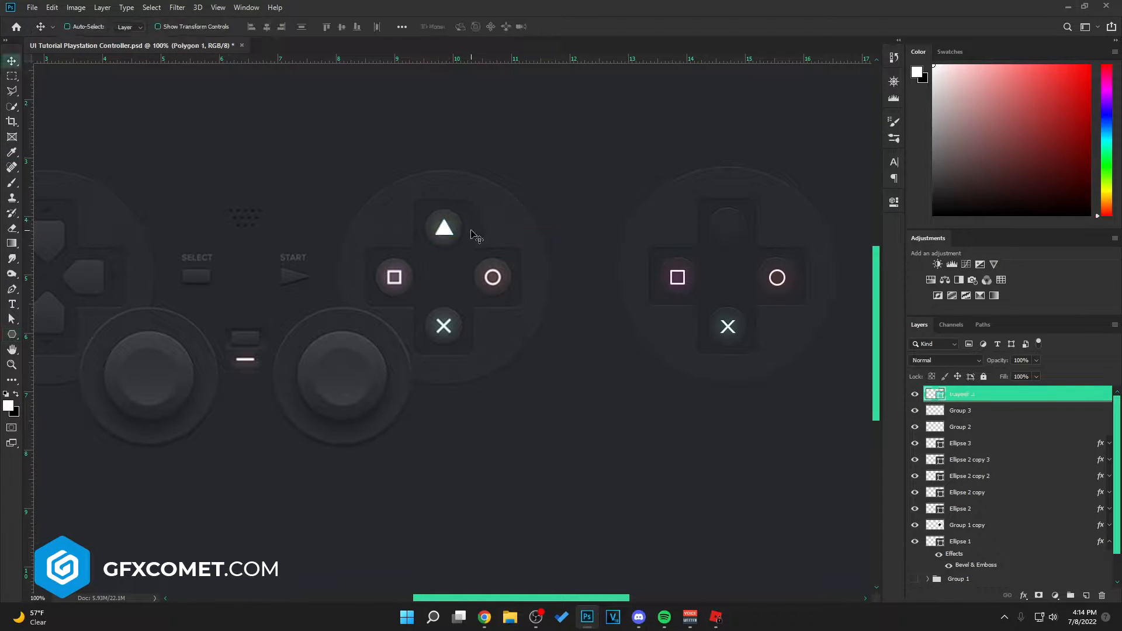
left_click(131, 27)
left_click(175, 26)
left_click(115, 88)
left_click(292, 10)
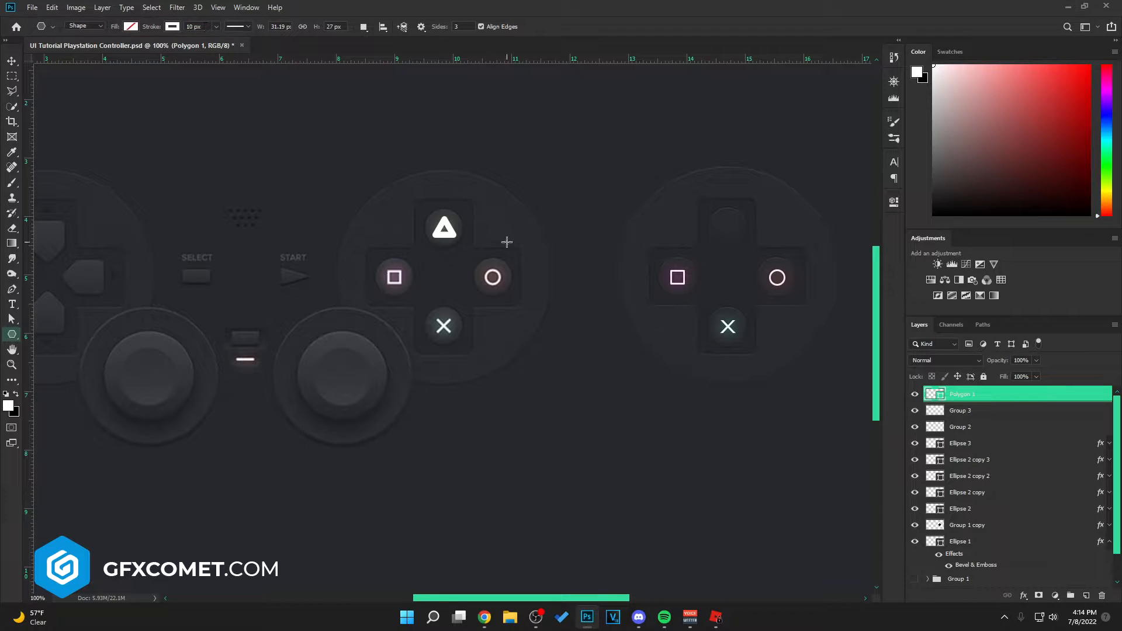
- Paste the ring's layer style onto the triangle outline and move it onto the recreated pad's upper button
right_click(985, 395)
left_click(865, 383)
key("v")
left_click_drag(475, 247, 759, 247)
- Merge the styled triangle into a pixel layer, shift its hue to a green glow and save the document
key("ctrl+g")
key("ctrl+e")
key("ctrl+u")
left_click_drag(947, 276, 988, 271)
left_click(1077, 218)
key("ctrl+s")
- Add a black Normal drop shadow to the pad's base circle with 25% opacity, 0 px distance, 4% spread and 5 px size
double_click(1018, 542)
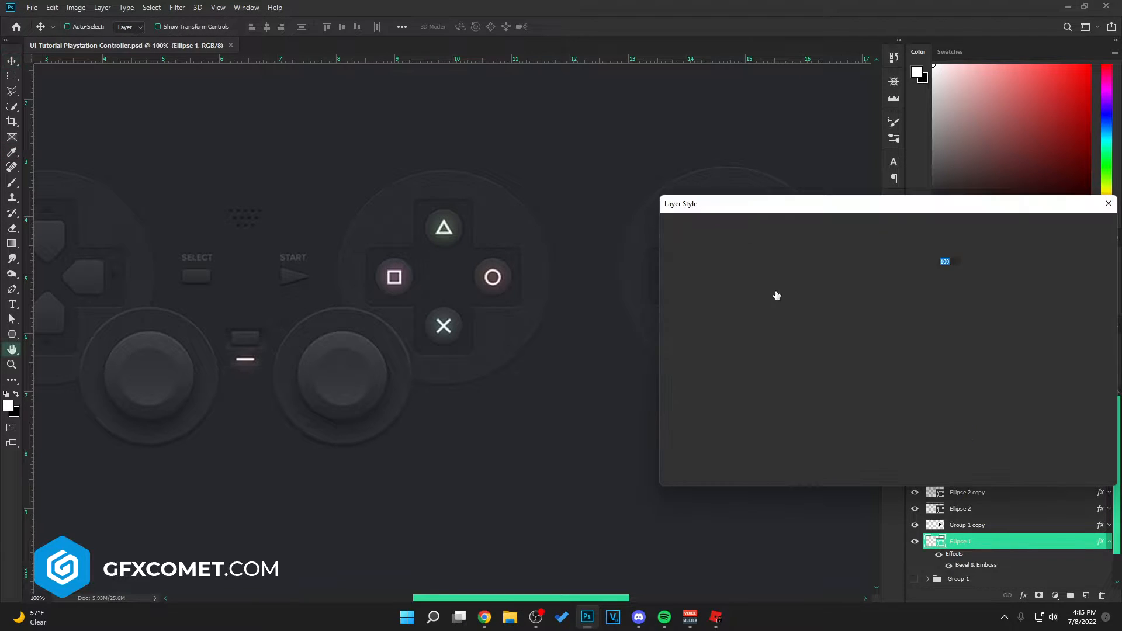
left_click(882, 439)
left_click(1111, 249)
left_click(1078, 369)
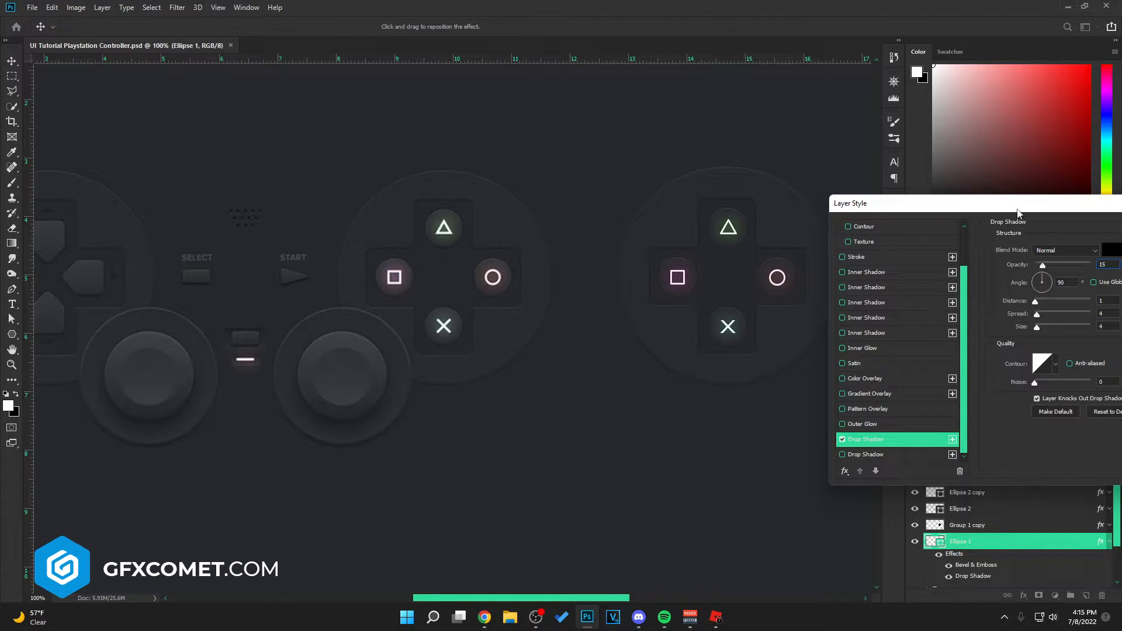
left_click_drag(1048, 204, 964, 208)
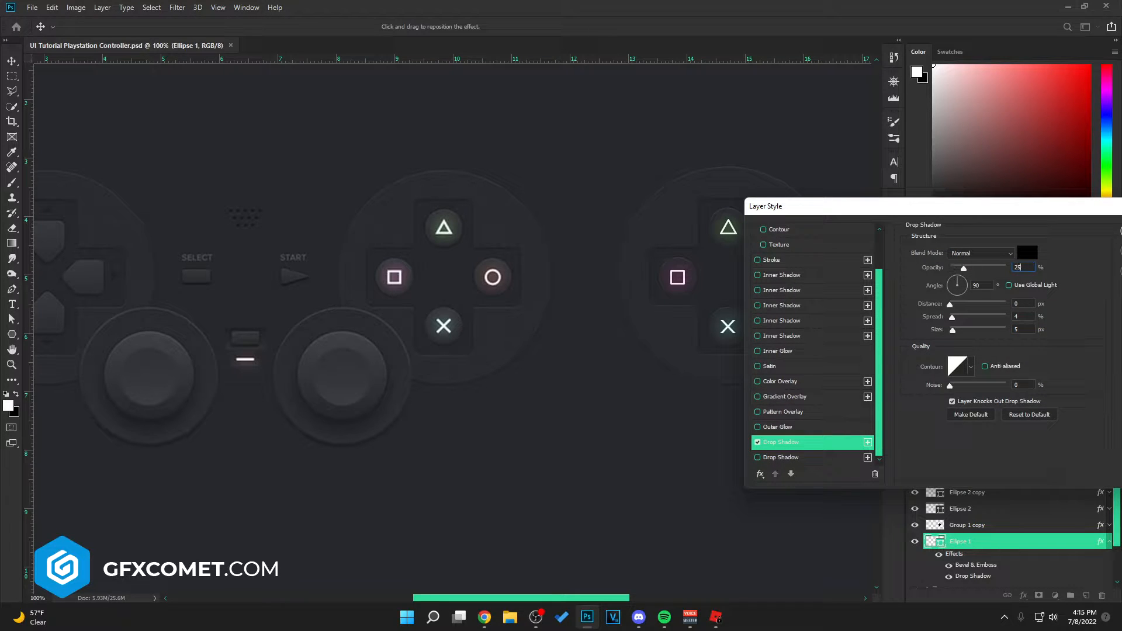
key("Return")
left_click(867, 443)
- Set the recreated cross's Color Overlay to 24262a in Normal mode at 100% opacity
double_click(1052, 523)
left_click_drag(787, 201, 984, 221)
left_click(895, 441)
left_click_drag(1067, 226, 1006, 221)
left_click(1078, 263)
left_click(699, 443)
left_click(1093, 369)
left_click(1078, 263)
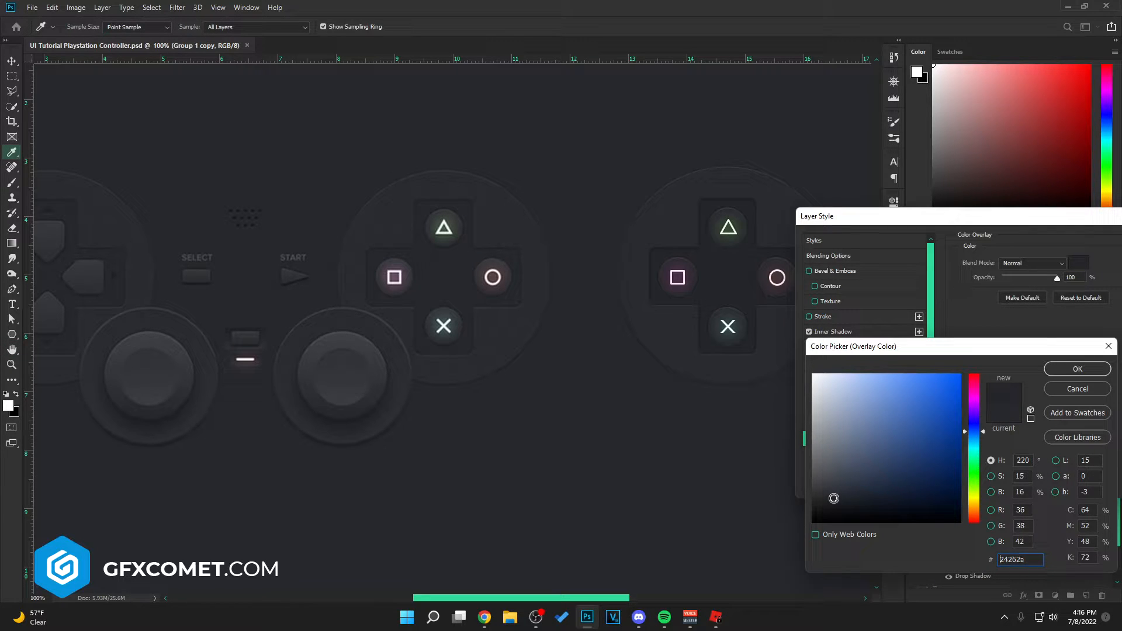
left_click(1078, 369)
key("Return")
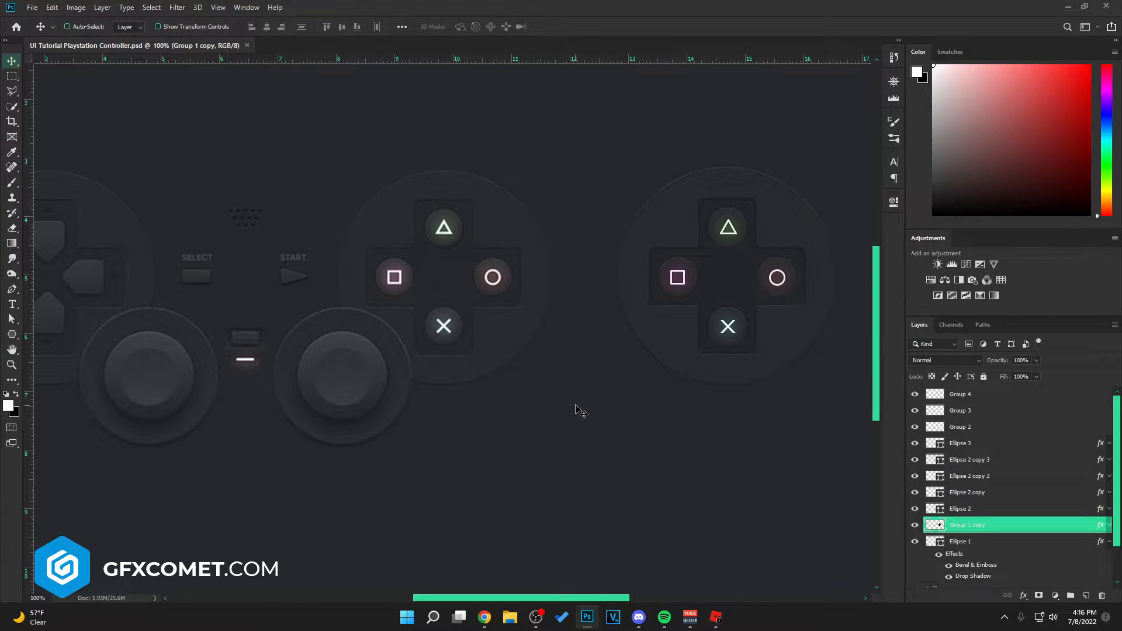
- Group all the recreated pad's layers and name the group RightSide
key("ctrl+minus")
key("ctrl+g")
type("RightSid")
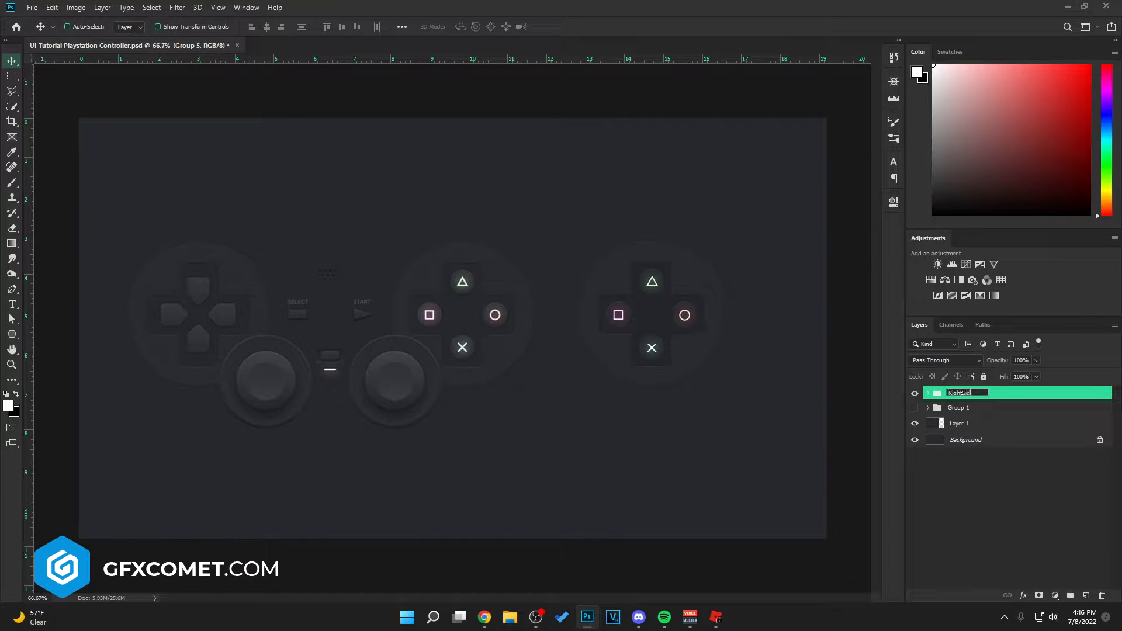
type("e")
key("Return")
left_click(915, 423)
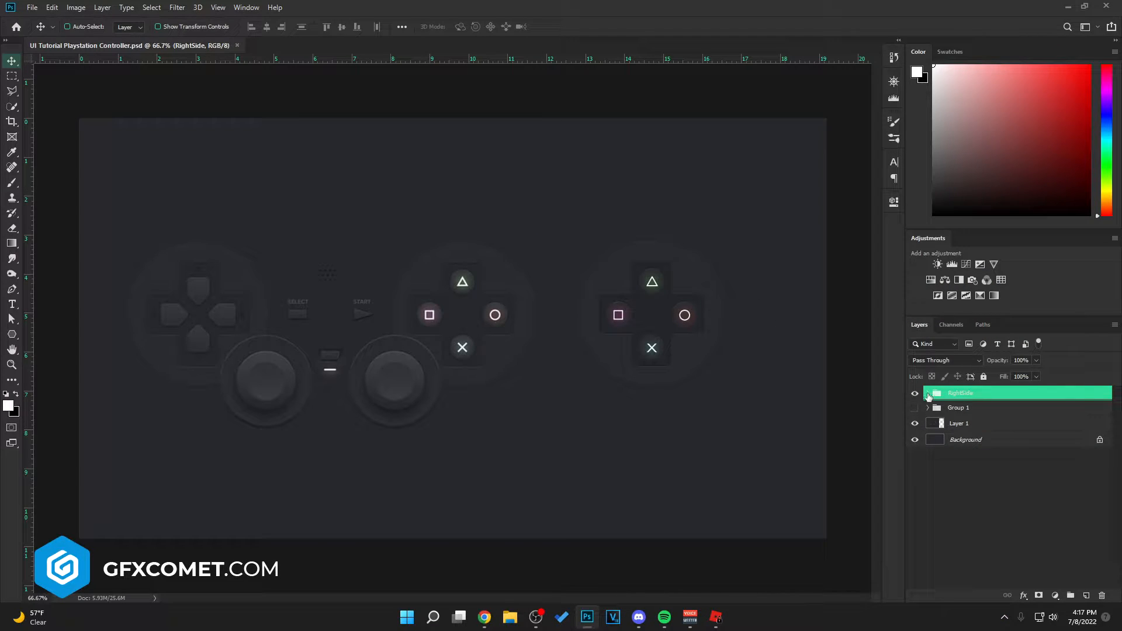
- Duplicate the base circle out of the RightSide group and place the copy over the reference D-pad's circle
left_click(928, 393)
left_click(1030, 552)
left_click_drag(1030, 549, 997, 387)
left_click_drag(643, 328, 271, 310)
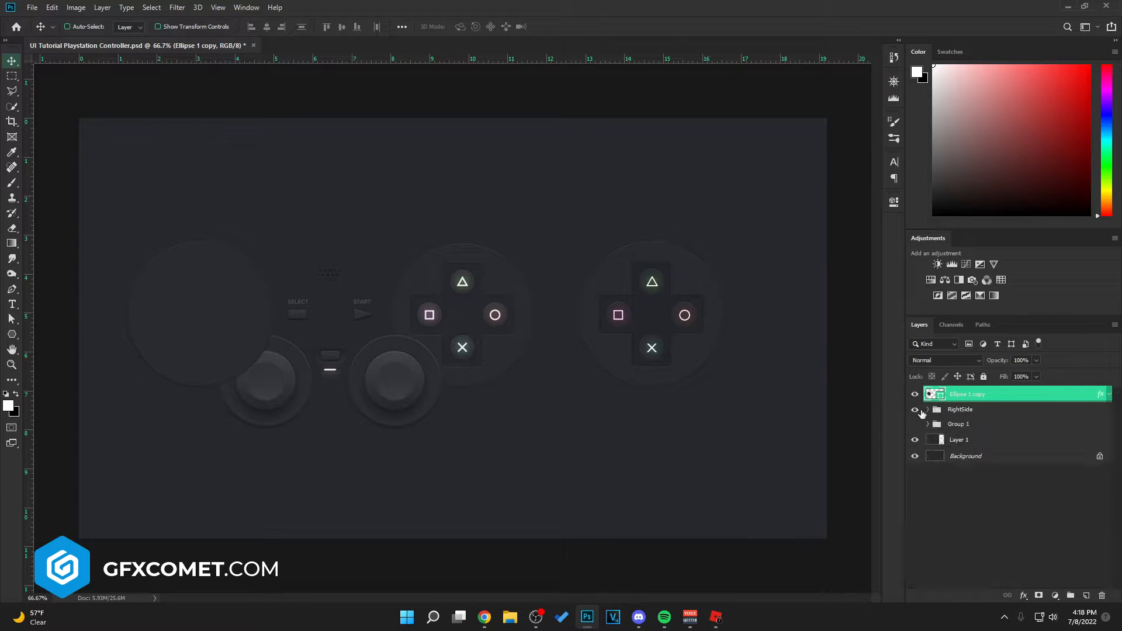
left_click_drag(201, 327, 231, 326)
key("ctrl+z")
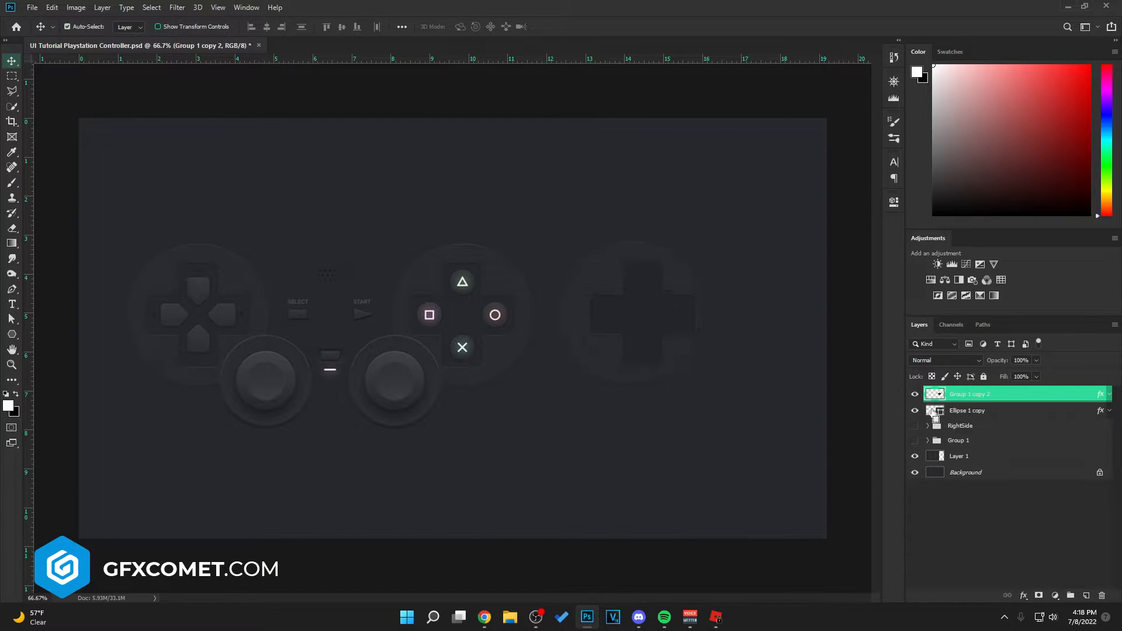
- Align the cross copy horizontally to the center of the base circle copy and save the document
left_click(934, 412, "ctrl")
left_click(267, 27)
key("ctrl+d")
key("ctrl+s")
- Trace the left half of the reference D-pad's upper button as a black Pen shape on a new layer
left_click(228, 302, "ctrl")
left_click_drag(228, 302, 582, 350)
left_click(466, 343, "ctrl")
key("ctrl+shift+alt+n")
key("p")
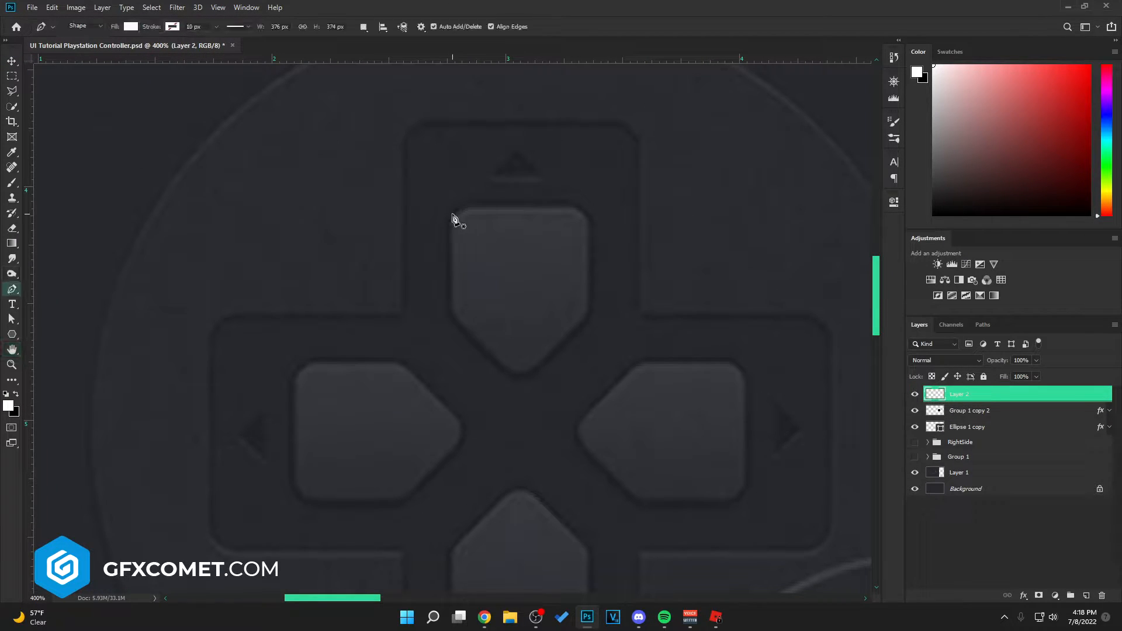
left_click(454, 313)
key("x")
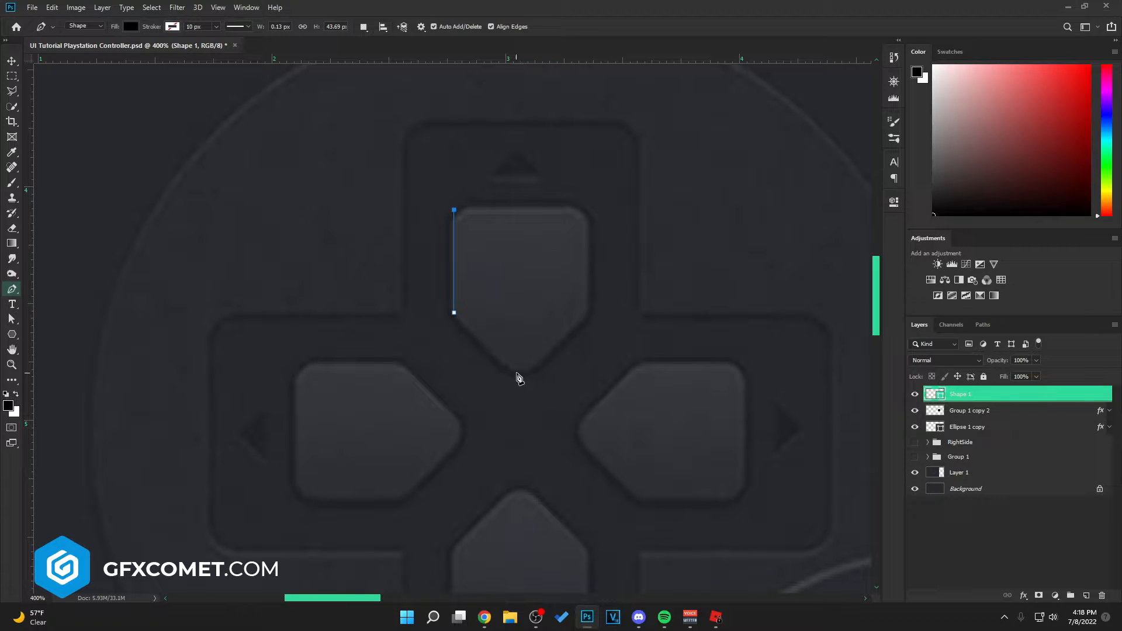
left_click(521, 210)
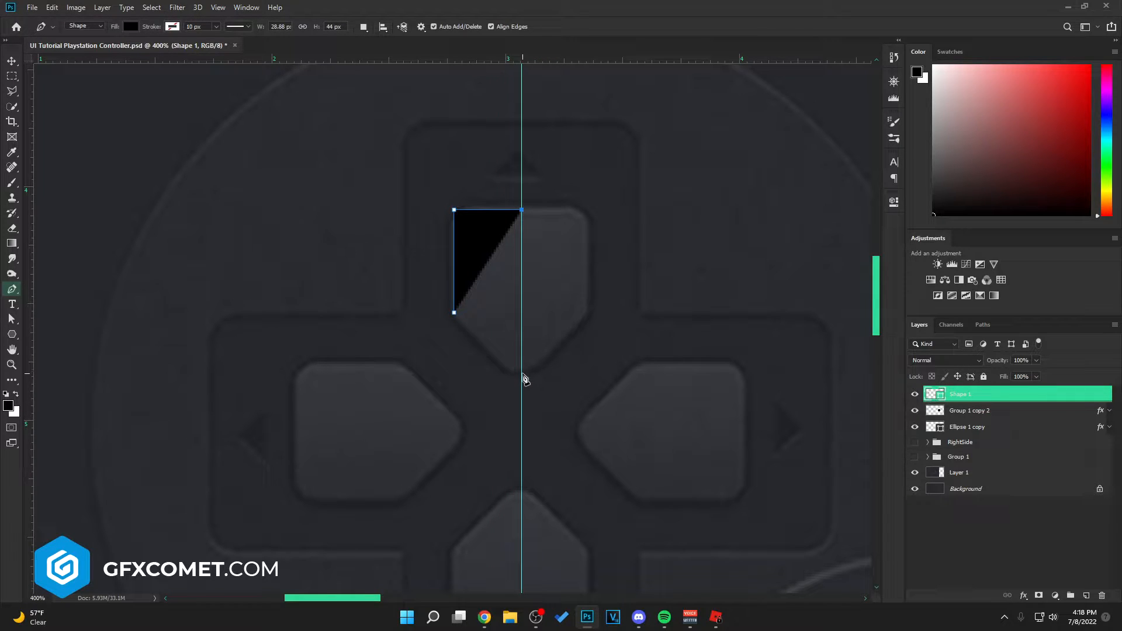
left_click(522, 377)
- Duplicate the traced half, flip it horizontally to complete the button, and try transforming both halves together
key("ctrl+j")
key("v")
key("ctrl+t")
right_click(488, 334)
left_click(564, 481)
key("Return")
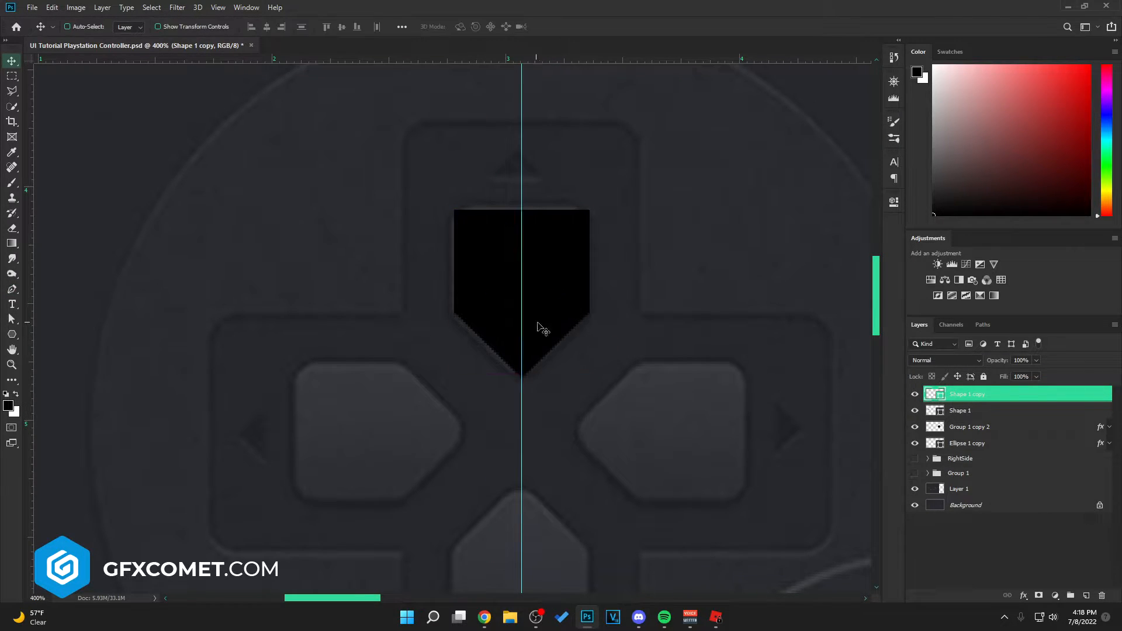
left_click(962, 412, "shift")
key("ctrl+t")
key("Escape")
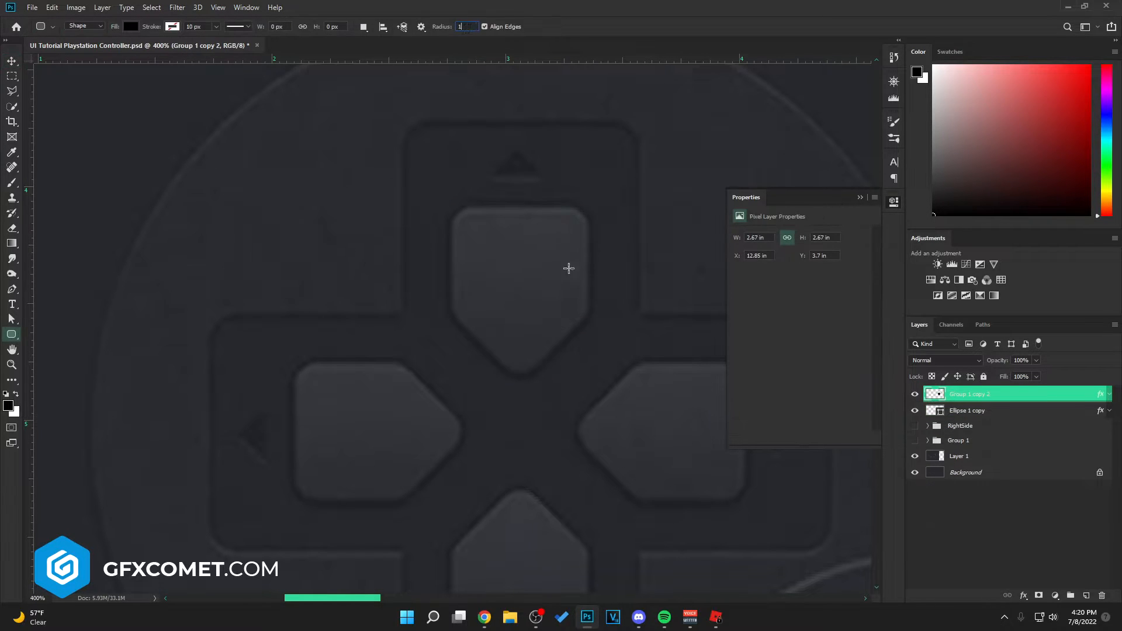
- Draw a black 58 x 51 px rounded rectangle with 10 px corners over the reference D-pad's upper button
left_click_drag(452, 208, 588, 326)
- Try a three-sided polygon on a new layer for the button's pointed end, and delete it
key("shift+u")
key("shift+u")
left_click(1086, 595)
left_click_drag(478, 321, 425, 298)
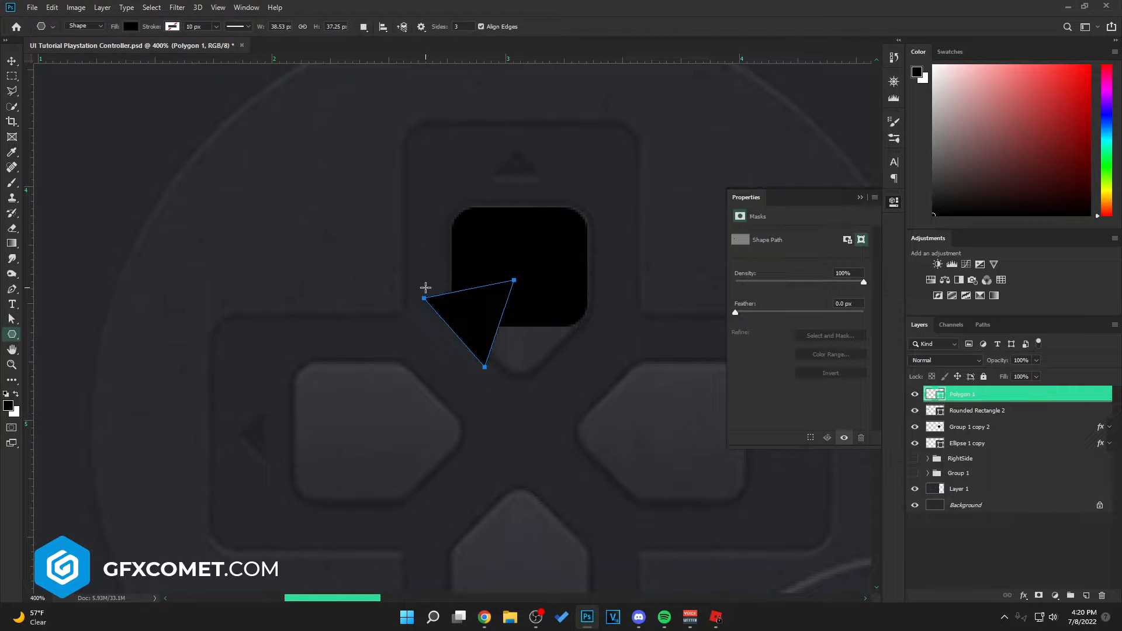
key("Delete")
key("v")
- Draw the left half of the button's pointed end with the Pen tool and mirror a copy for the other half
key("p")
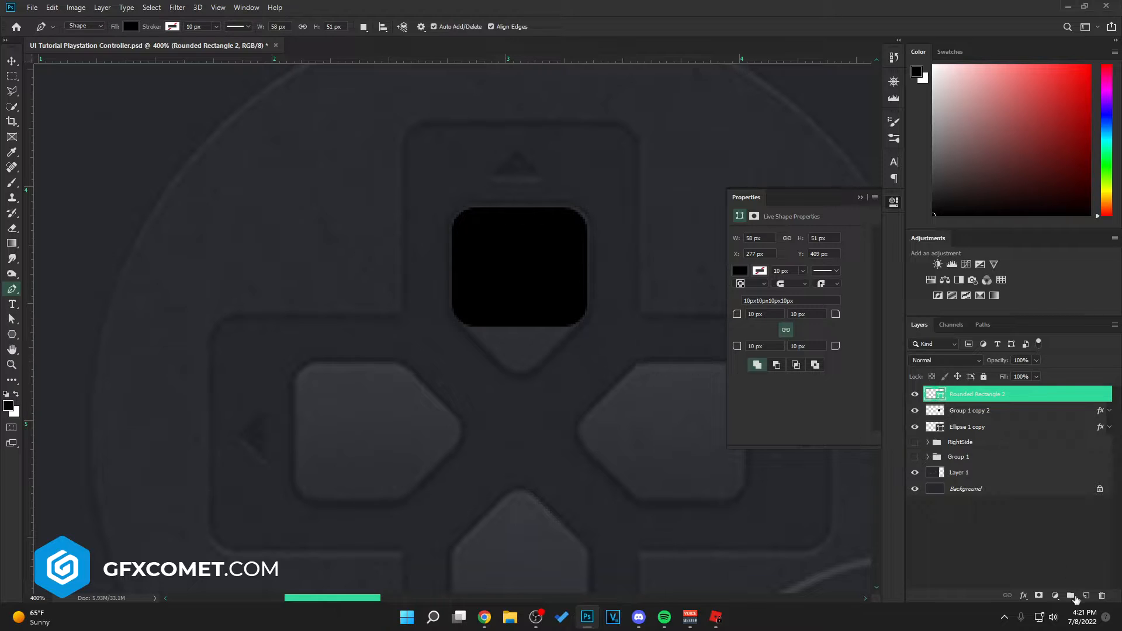
left_click(454, 313)
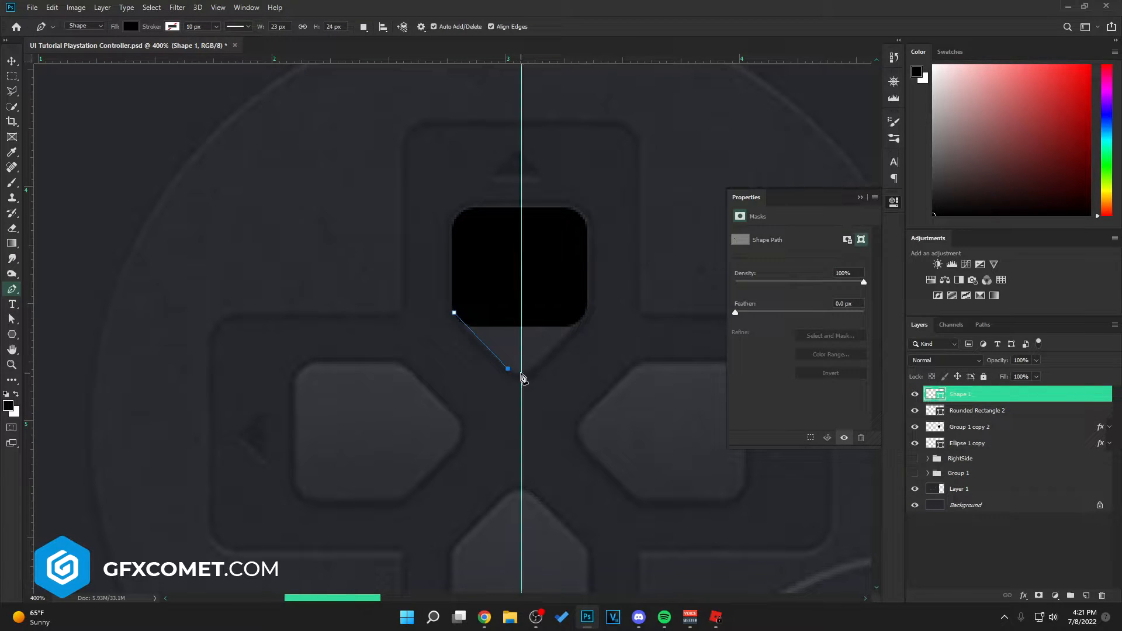
left_click(454, 314)
key("v")
left_click_drag(495, 336, 591, 387)
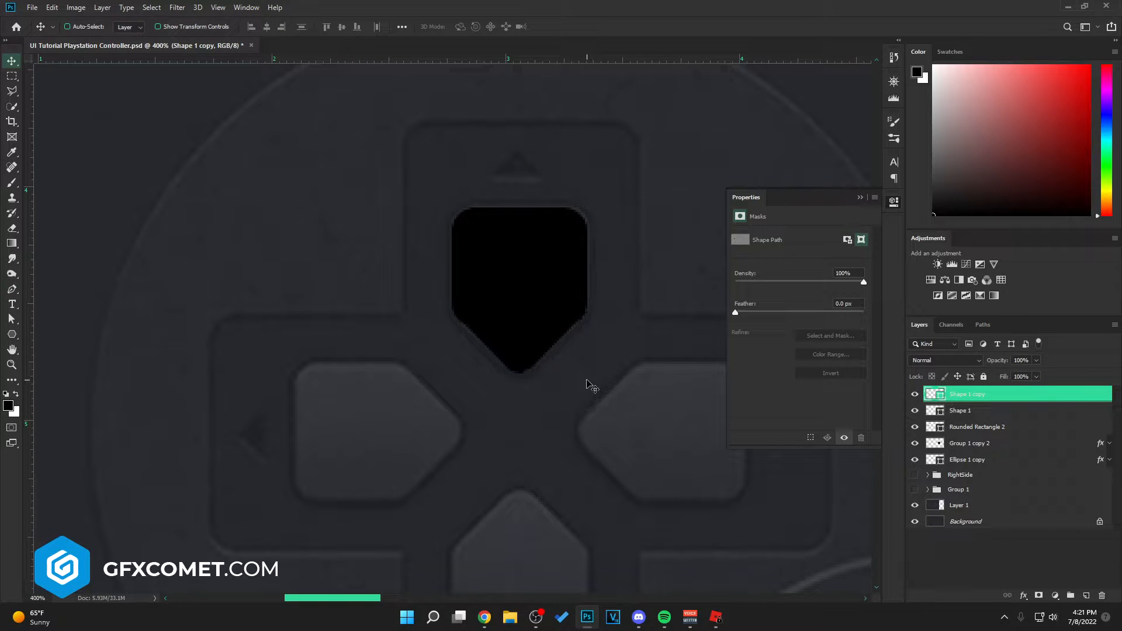
- Draw a black rectangle on a new layer above the rounded rectangle to fill the gaps at its lower corners
left_click(945, 426)
key("ctrl+t")
left_click_drag(520, 320, 520, 326)
key("Return")
key("ctrl+plus")
key("ctrl+plus")
key("ctrl+plus")
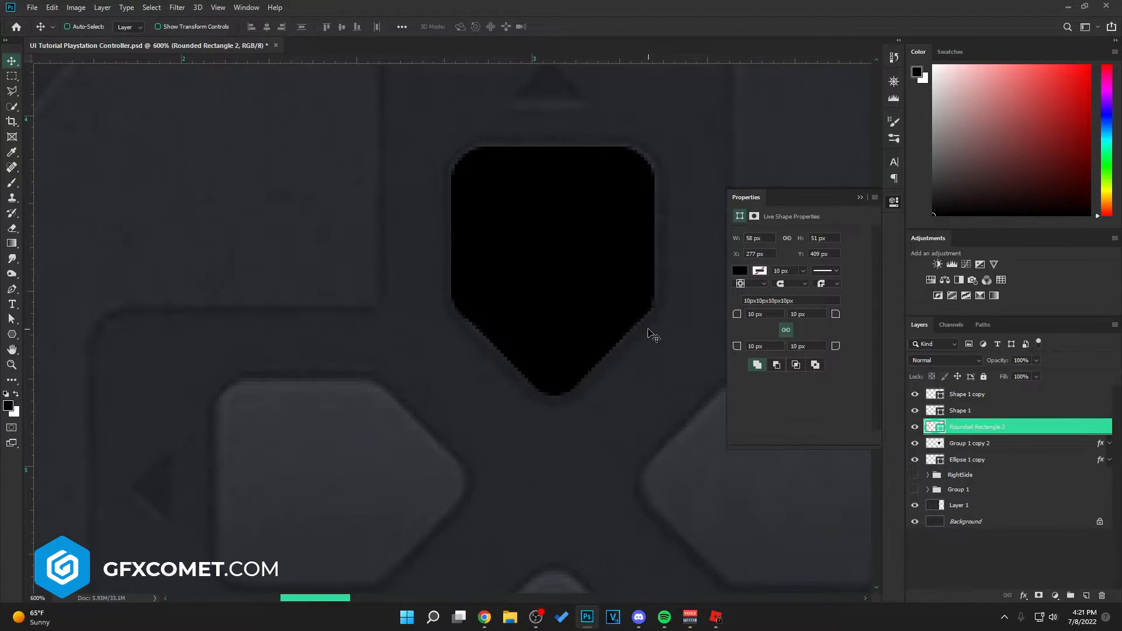
key("space")
left_click_drag(670, 334, 461, 335)
key("shift+u")
key("shift+u")
key("shift+u")
left_click(1087, 595)
left_click_drag(447, 261, 480, 306)
- Try merging the button's four shapes into one layer and moving the result, and undo both
key("v")
key("ctrl+minus")
key("ctrl+minus")
key("ctrl+minus")
key("ctrl+minus")
left_click(967, 394)
left_click(915, 443)
left_click(914, 443)
left_click(960, 444, "shift")
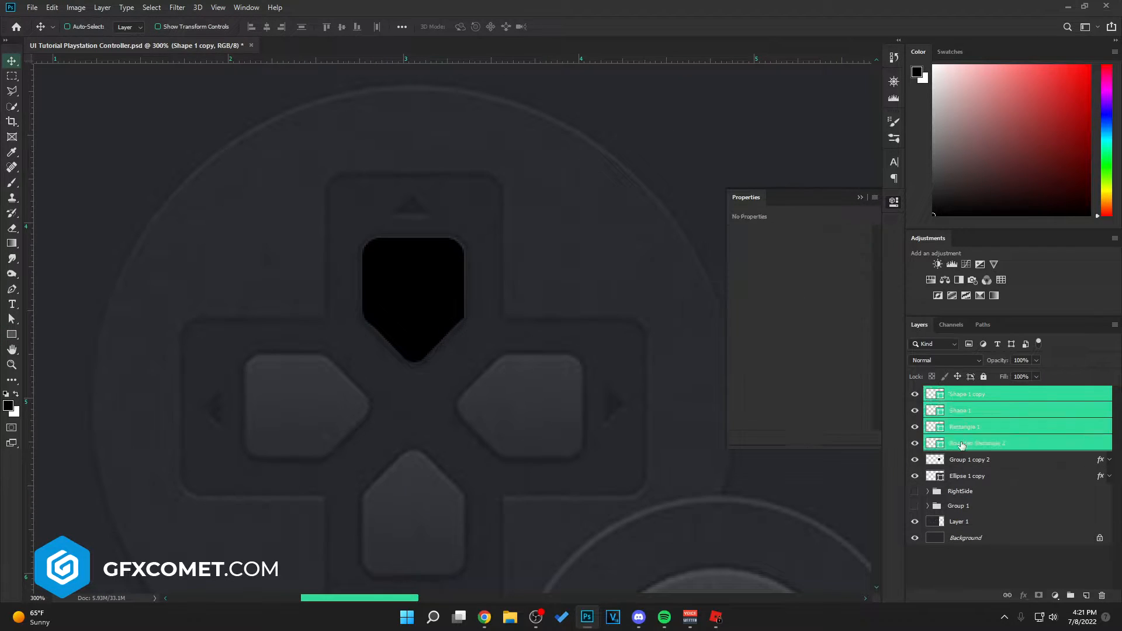
key("ctrl+e")
left_click_drag(506, 364, 650, 363)
key("ctrl+z")
key("ctrl+z")
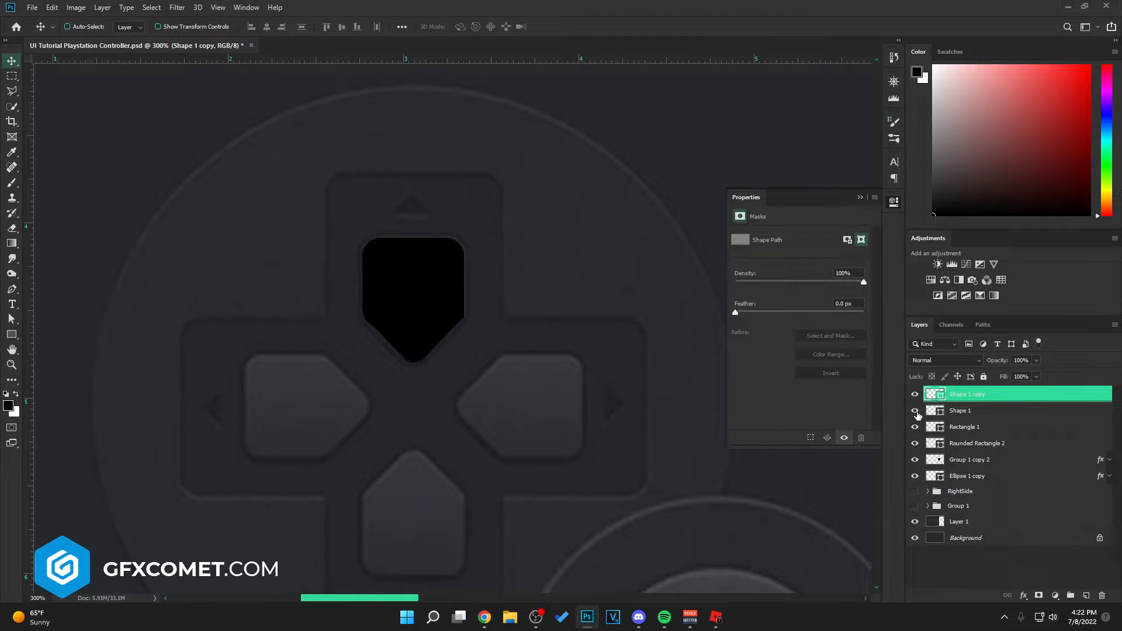
- Select both halves of the button's pointed end and nudge them slightly left to align with the rectangle
left_click(973, 412, "shift")
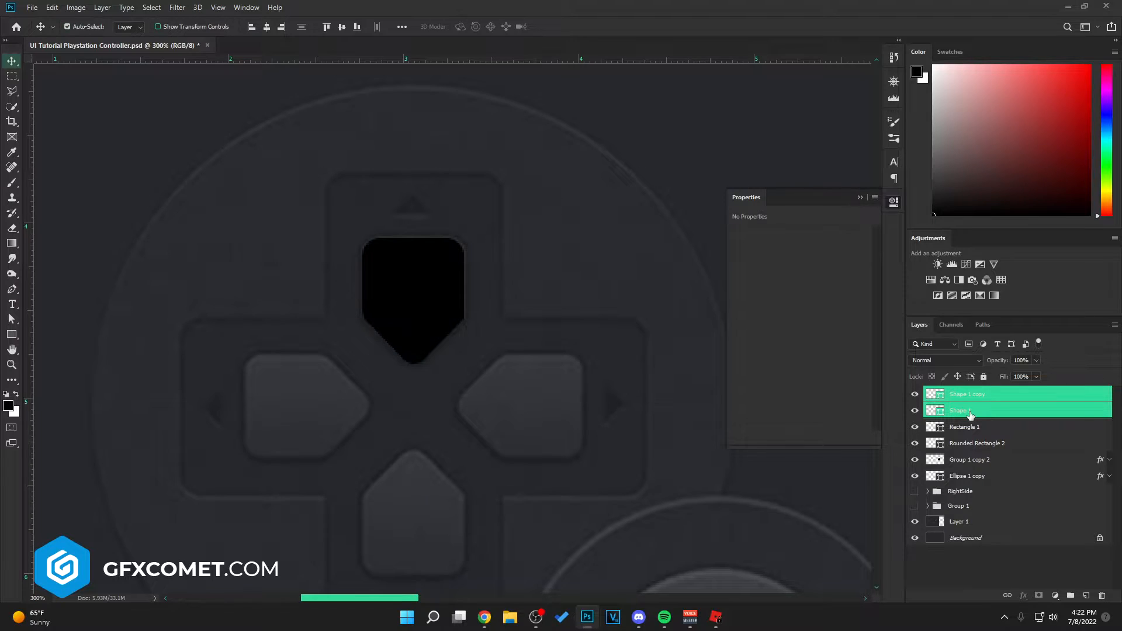
key("ctrl+plus")
key("ctrl+plus")
key("ctrl+plus")
key("ctrl+plus")
key("ctrl+plus")
left_click_drag(474, 308, 604, 308)
key("ctrl+t")
key("Left")
key("Return")
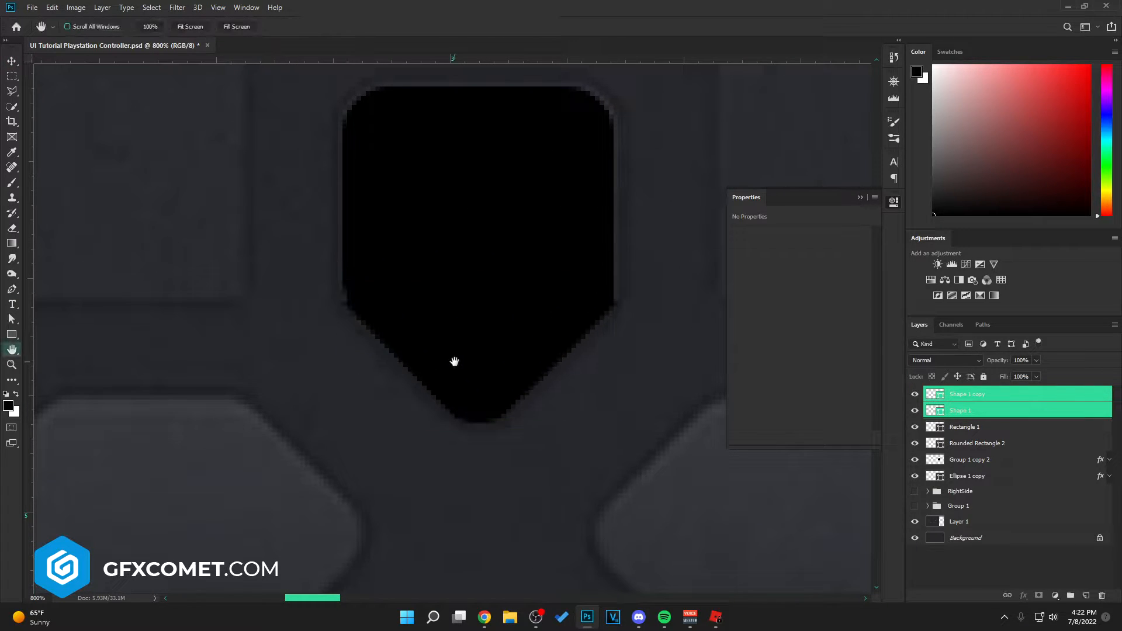
- Merge the button's four black shapes into one layer, move it beside the reference button and save the document
key("ctrl+minus")
key("ctrl+minus")
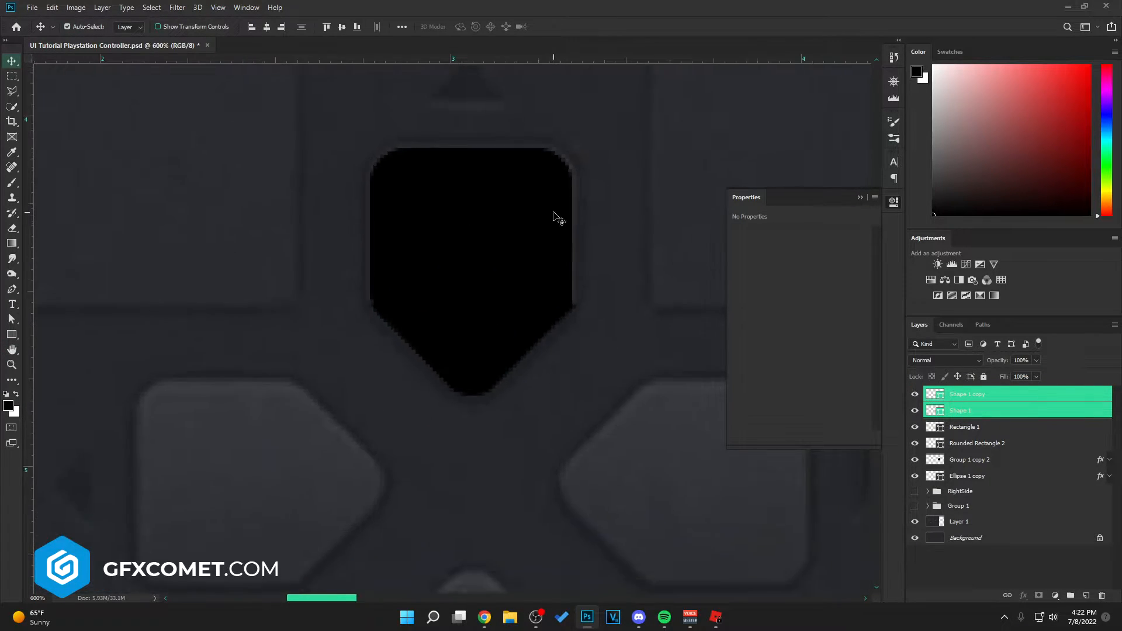
key("ctrl+minus")
key("ctrl+minus")
key("ctrl+minus")
key("ctrl+minus")
key("ctrl+minus")
left_click(1034, 397)
left_click(976, 446, "shift")
key("ctrl+g")
key("ctrl+e")
left_click_drag(459, 320, 511, 320)
key("ctrl+plus")
key("ctrl+s")
- Trim the thin strip along the merged button shape's right edge with a rectangular selection and deselect
key("m")
left_click_drag(612, 313, 596, 333)
key("Delete")
key("ctrl+d")
key("v")
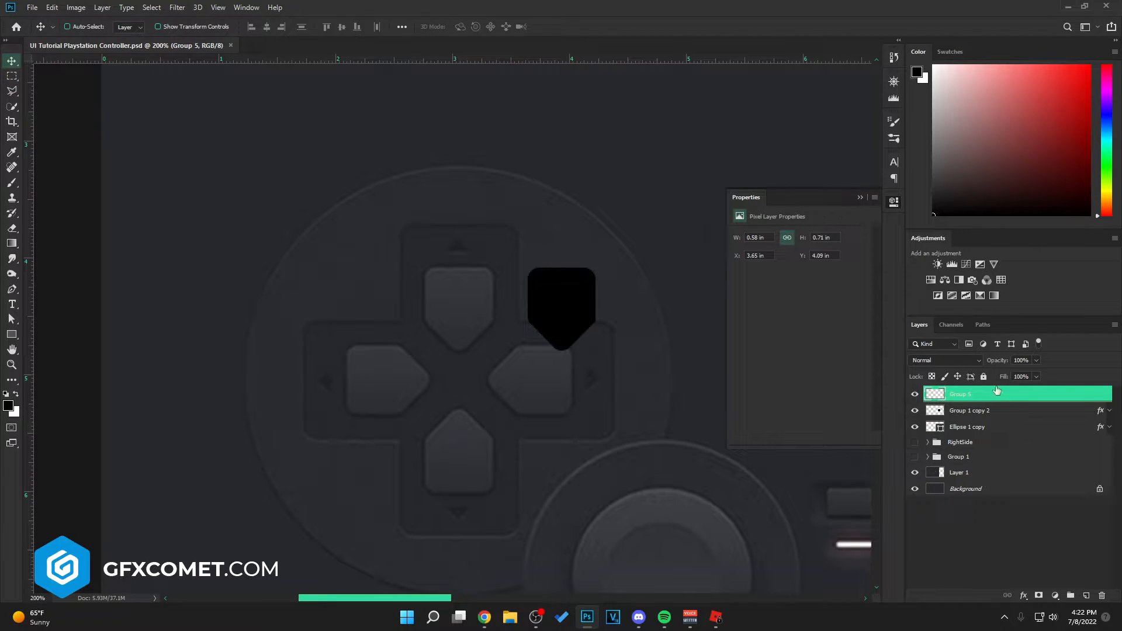
- Give the merged button shape a Color Overlay in the dark grey sampled from the reference D-pad button
double_click(1007, 395)
left_click(711, 439)
left_click(943, 263)
left_click(466, 309)
key("Return")
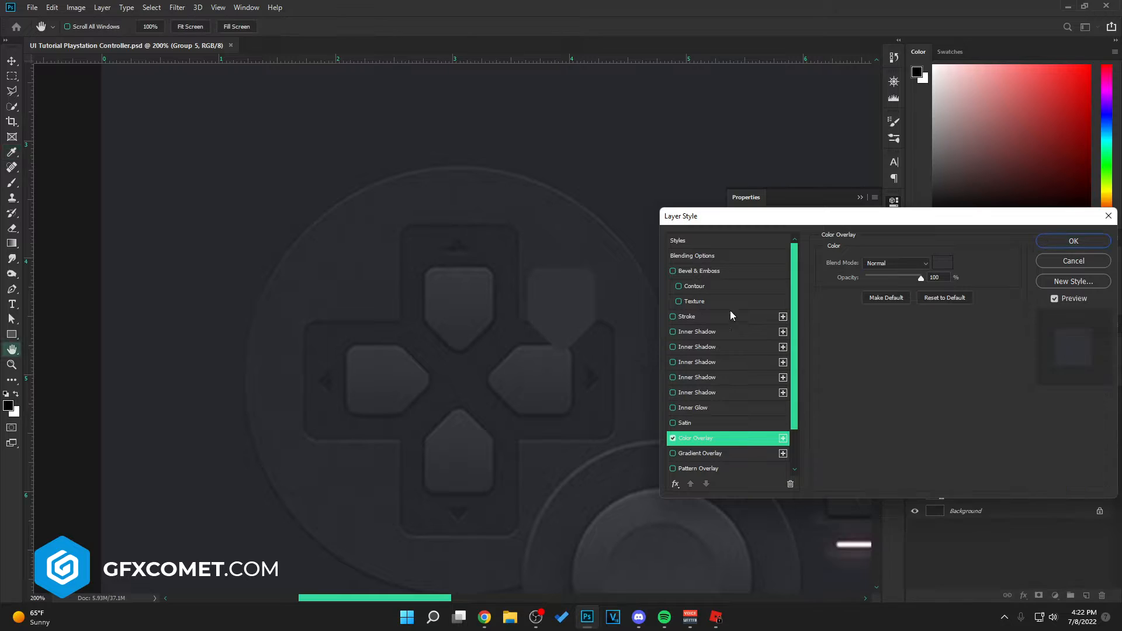
- Add a faint white Inner Shadow and an Inner Bevel with 240% depth, 0 px size and 7% highlight opacity to the button shape
left_click(713, 334)
left_click(942, 263)
left_click(814, 374)
left_click(1092, 370)
left_click_drag(887, 327, 865, 341)
left_click_drag(866, 314, 871, 314)
left_click(896, 263)
left_click(876, 265)
left_click_drag(876, 277, 869, 278)
left_click(757, 272)
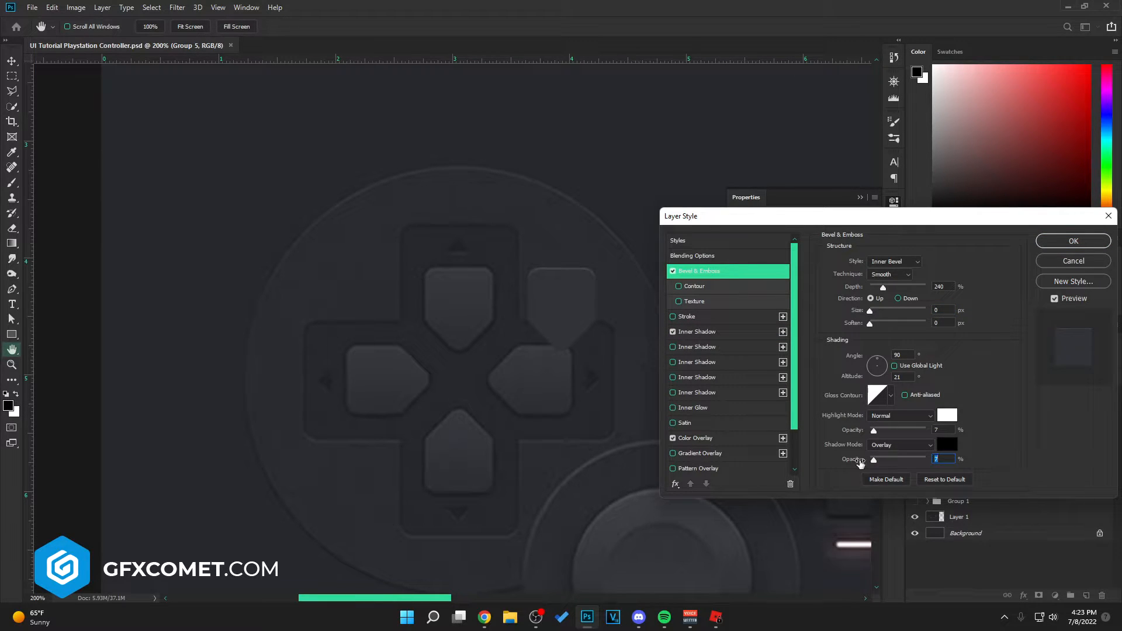
- Try a second Inner Shadow on the button shape in black Overlay mode at -90° and switch it off
left_click(720, 347)
left_click(943, 263)
left_click_drag(847, 468, 731, 541)
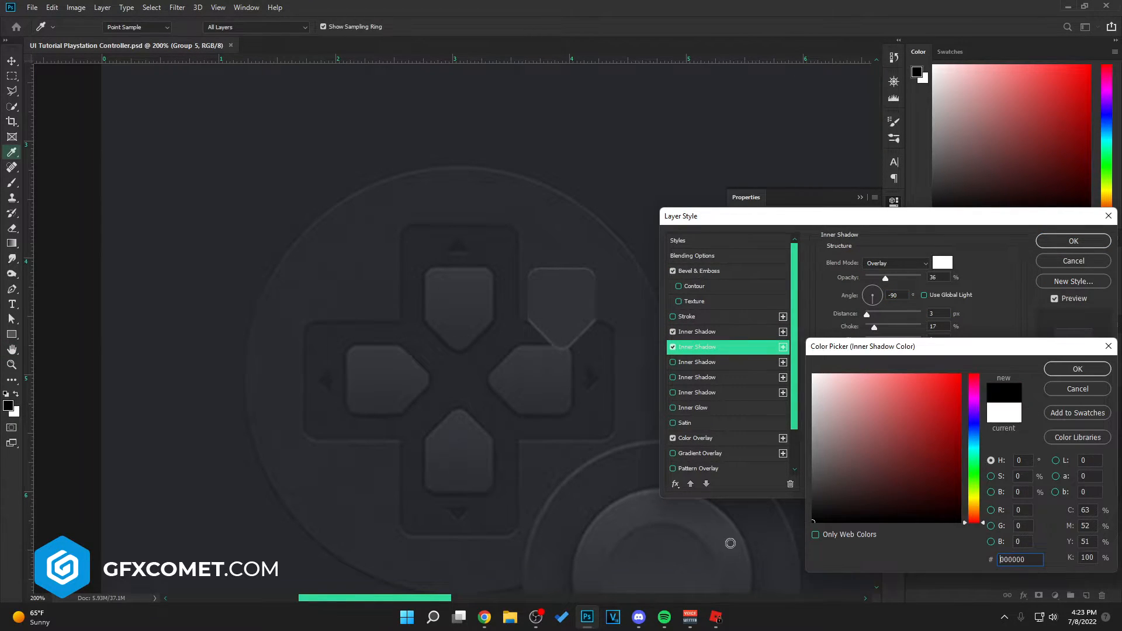
left_click(1076, 369)
left_click_drag(868, 314, 871, 315)
left_click_drag(874, 327, 865, 327)
left_click_drag(866, 340, 876, 316)
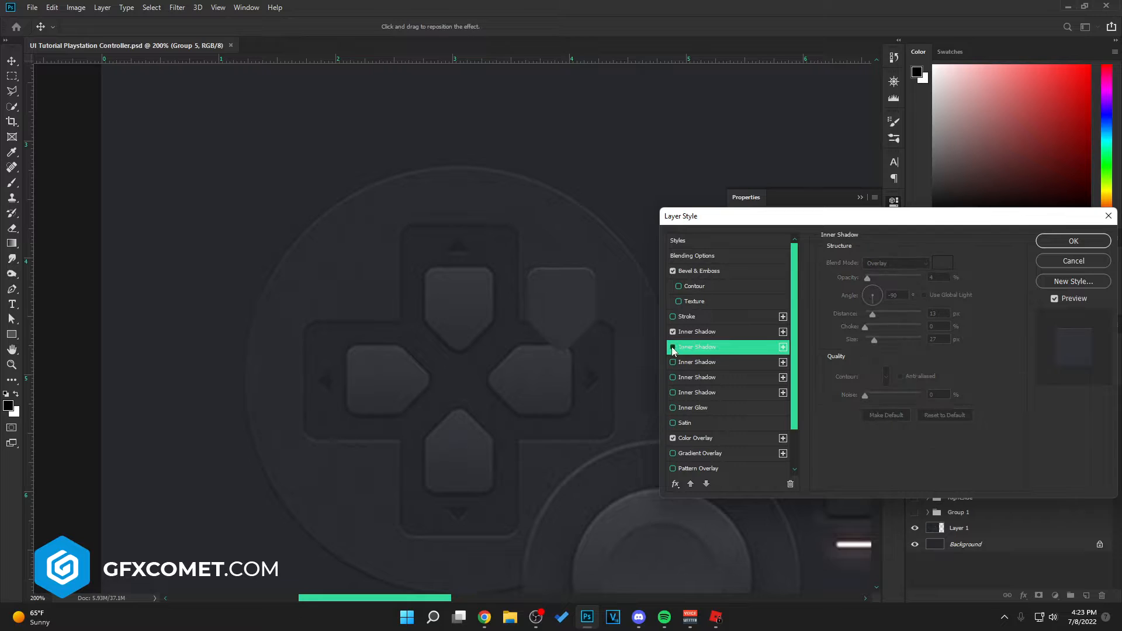
- Add a black Drop Shadow to the button shape in Normal mode at 100% opacity and 0 px distance
scroll(727, 409, "down", 2)
left_click(696, 452)
left_click(942, 263)
left_click(719, 555)
left_click(1077, 369)
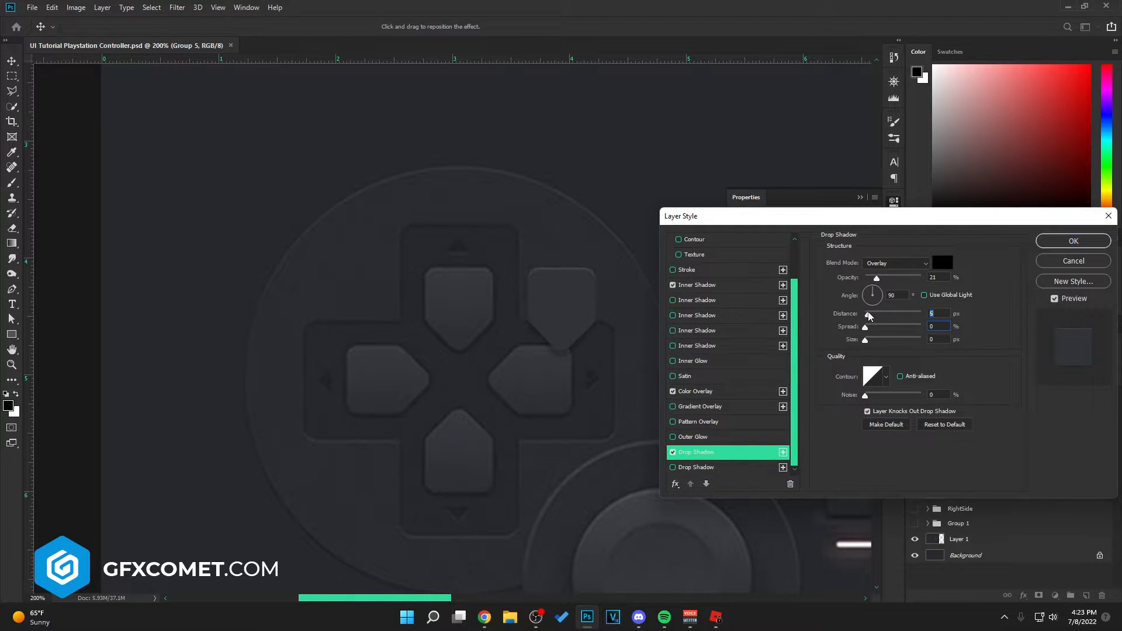
left_click_drag(877, 279, 921, 279)
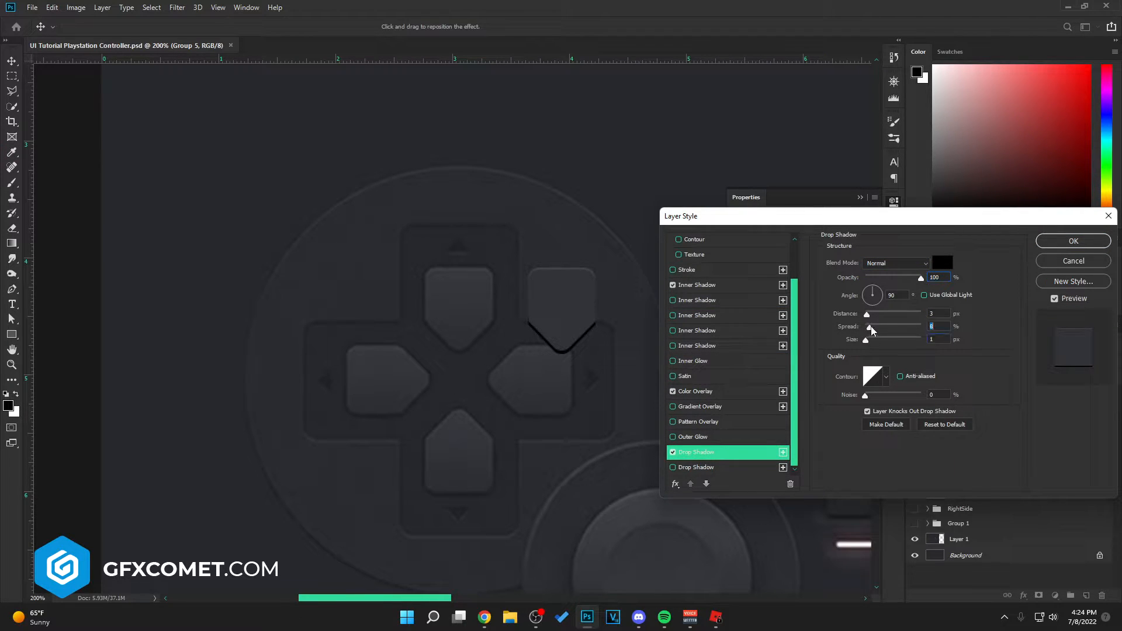
mouse_move(868, 341)
left_mouse_down()
mouse_move(917, 338)
mouse_move(866, 340)
left_mouse_up()
type("0")
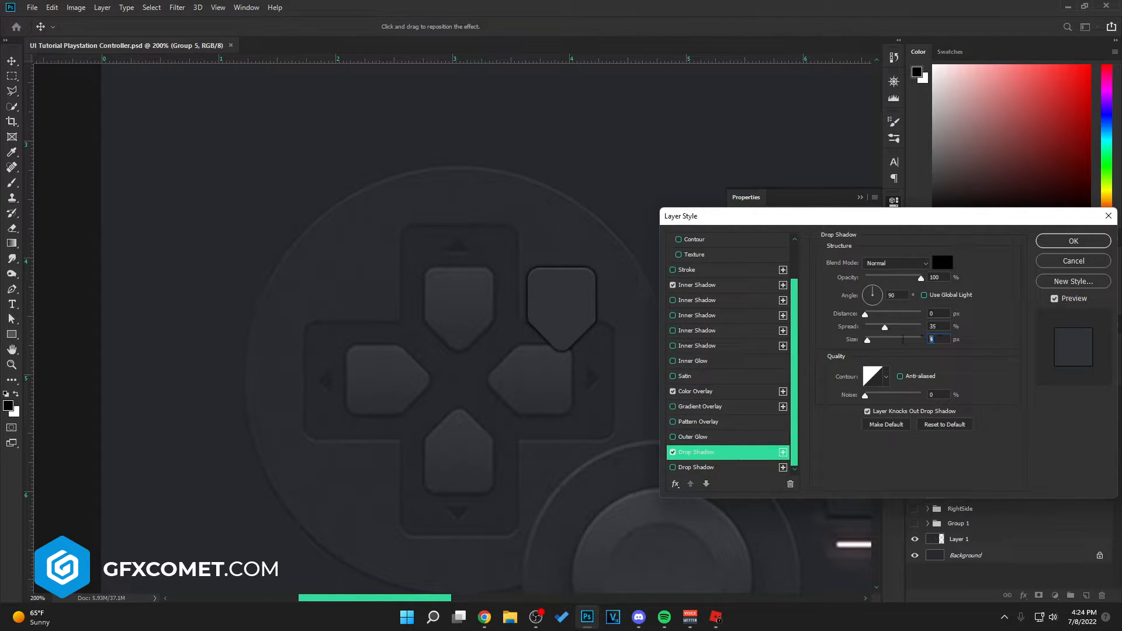
- Set the drop shadow's spread to 45% and size to 4 px, give it a dark grey colour and apply the style
left_click_drag(945, 325, 900, 333)
type("45")
key("Tab")
type("5")
left_click(942, 262)
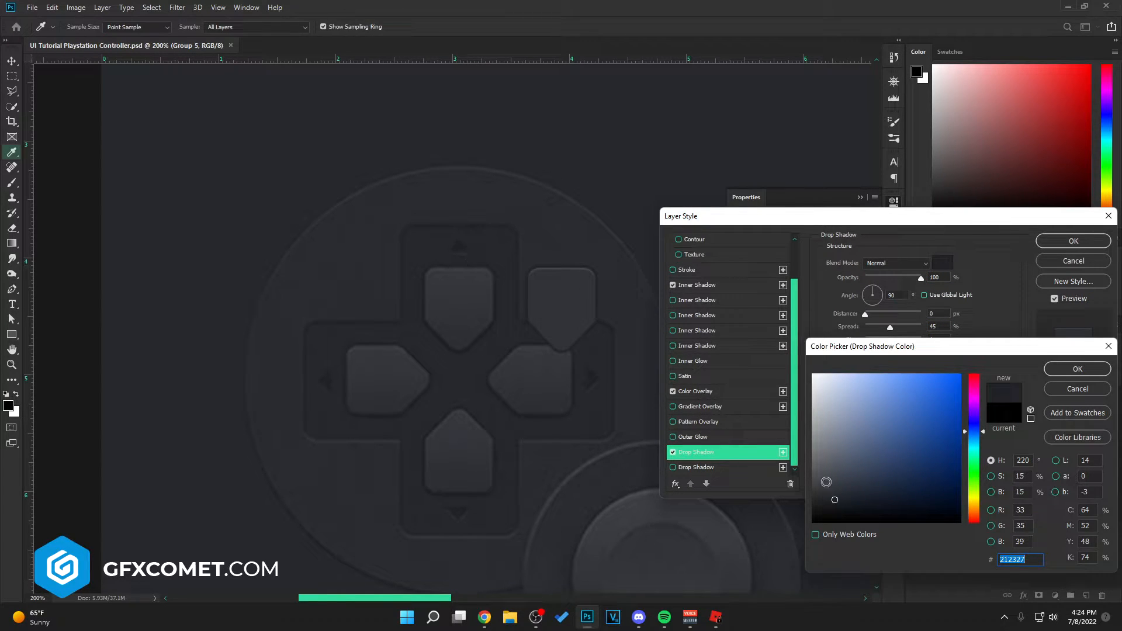
left_click(1078, 369)
key("v")
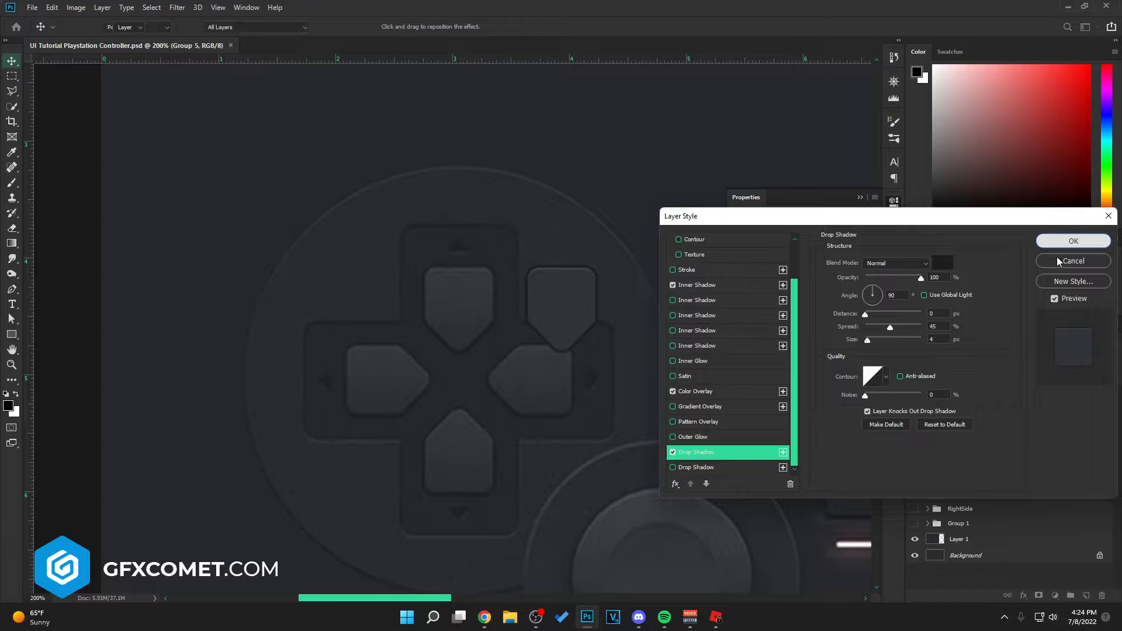
left_click(1074, 241)
- Add a layer clipped to the button shape and brush it with the dark tone sampled from the reference button's point
key("ctrl+shift+alt+n")
key("b")
left_click(463, 337, "alt")
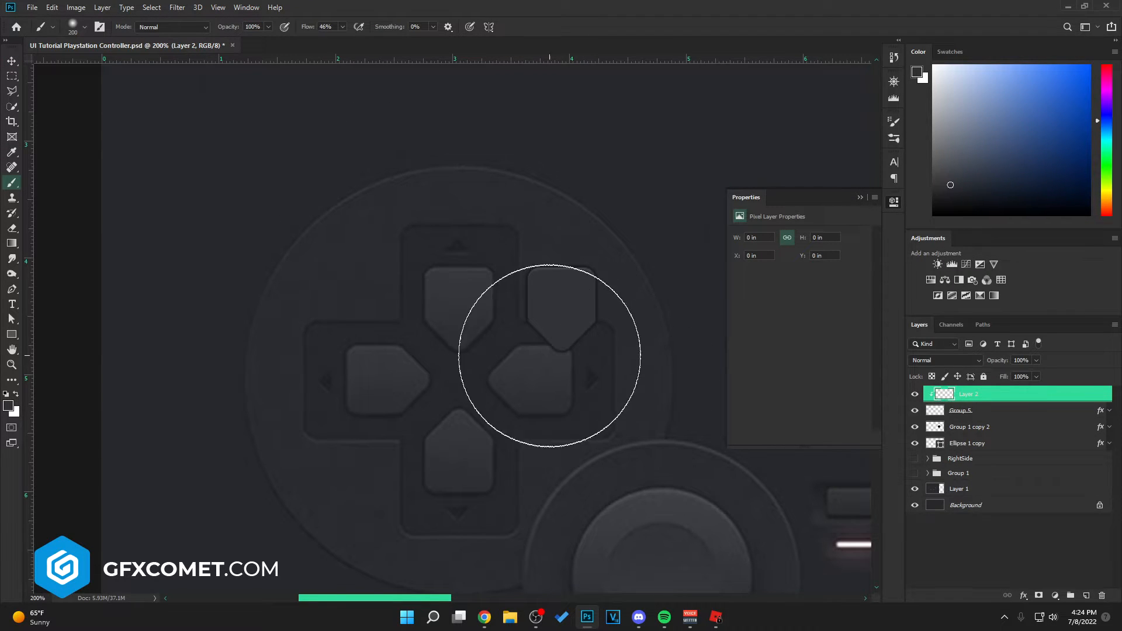
- Delete the Color Overlay effect from the button shape
left_click(1109, 411)
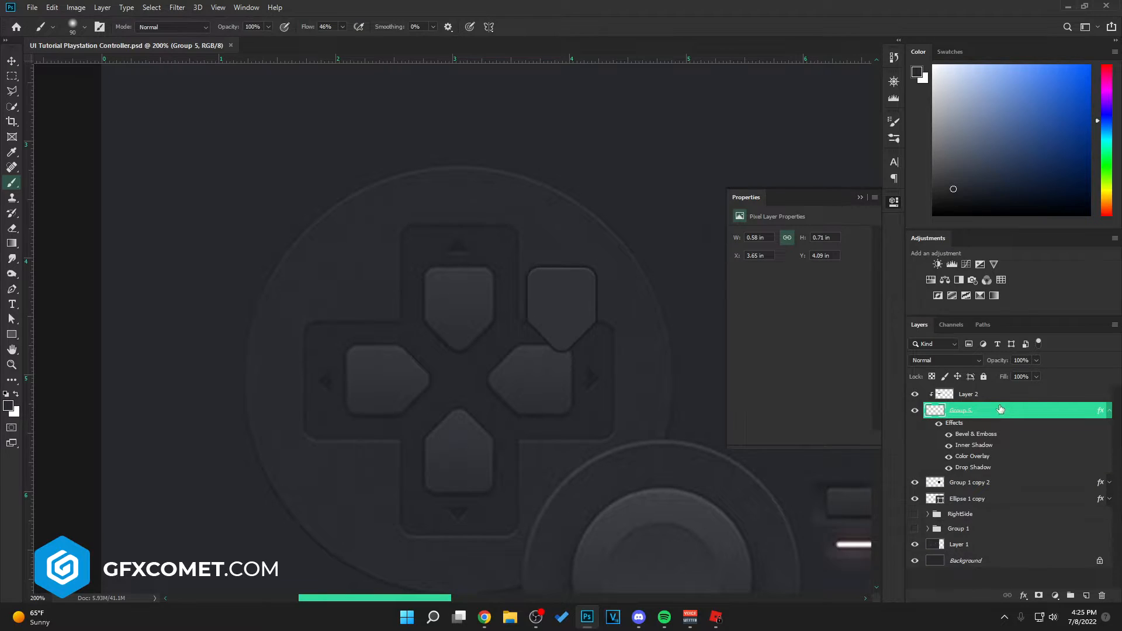
right_click(983, 461)
key("Escape")
left_click_drag(983, 461, 1102, 595)
- Set the clipped dark brush layer to 38% opacity and save the document
left_click(914, 394)
left_click(994, 394)
key("v")
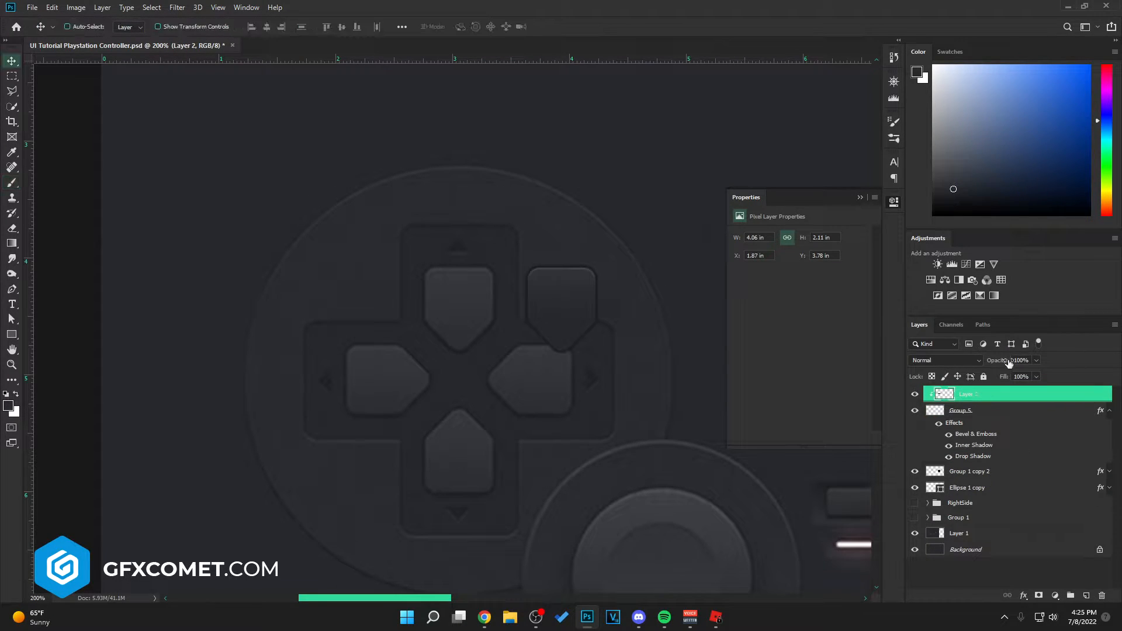
key("3")
key("8")
key("ctrl+s")
- Add another layer clipped to the button shape and paint a large soft white spot at the button's upper edge
left_click(1086, 595)
left_click(1002, 402, "alt")
key("b")
key("d")
key("x")
key("bracketright")
key("bracketright")
key("bracketright")
left_click(572, 229)
- Blend the white highlight layer in Soft Light mode at 14% opacity
key("v")
left_click(946, 360)
left_click(942, 462)
left_click_drag(997, 360, 777, 361)
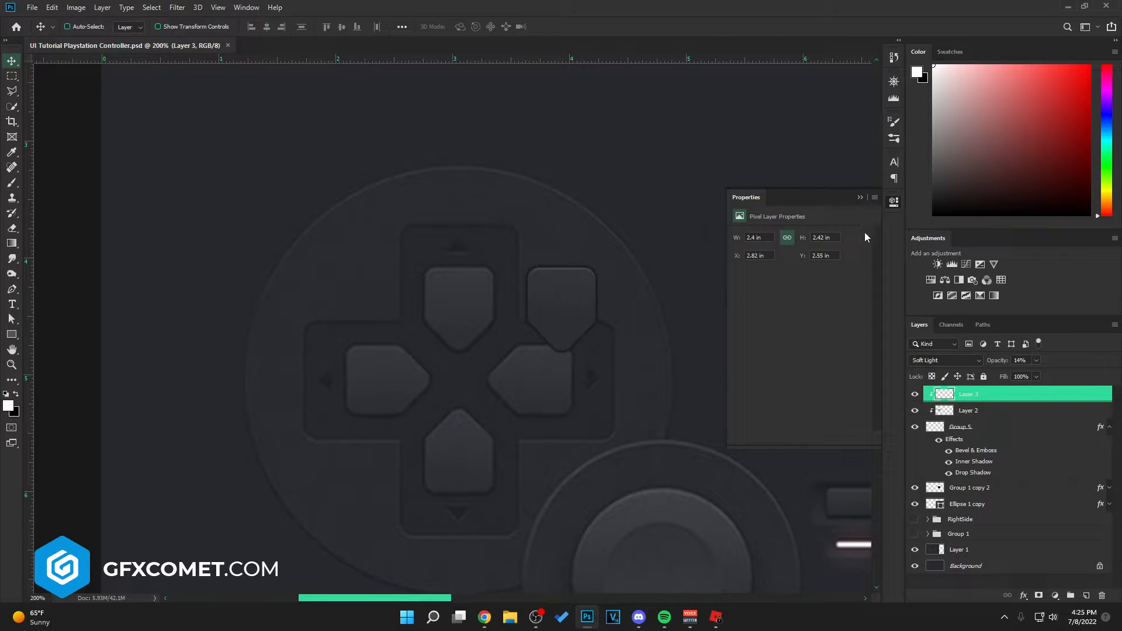
- Review and confirm the button shape's layer style, and group the shape with its two clipped layers
left_click(860, 198)
double_click(974, 462)
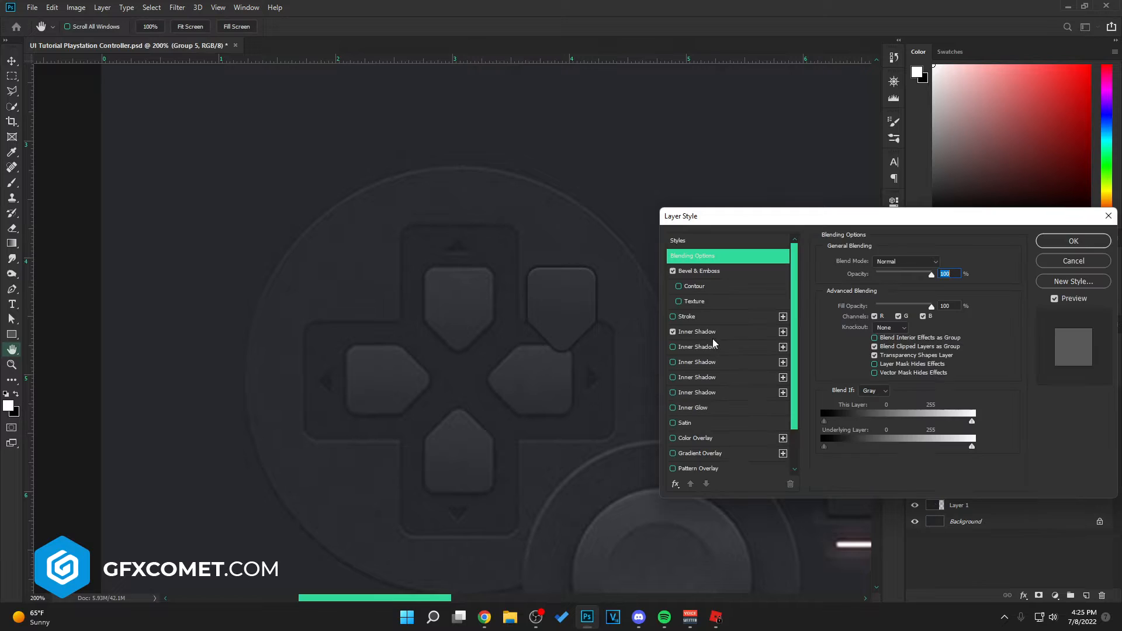
left_click(1079, 243)
key("ctrl+minus")
left_click(972, 398, "shift")
key("ctrl+g")
left_click(915, 393)
left_click(957, 409)
key("ctrl+t")
key("Escape")
left_click(915, 392)
- Position the button group, duplicate it and flip the copy vertically for the lower D-pad button
left_click(964, 394)
left_click_drag(479, 340, 517, 345)
key("ctrl+j")
key("ctrl+t")
right_click(501, 353)
left_click(516, 531)
key("Return")
- Duplicate the upper and lower buttons together and rotate the copies 90° for the left and right D-pad buttons
left_click(1004, 408, "shift")
key("ctrl+j")
key("ctrl+t")
right_click(507, 327)
left_click(521, 461)
key("Return")
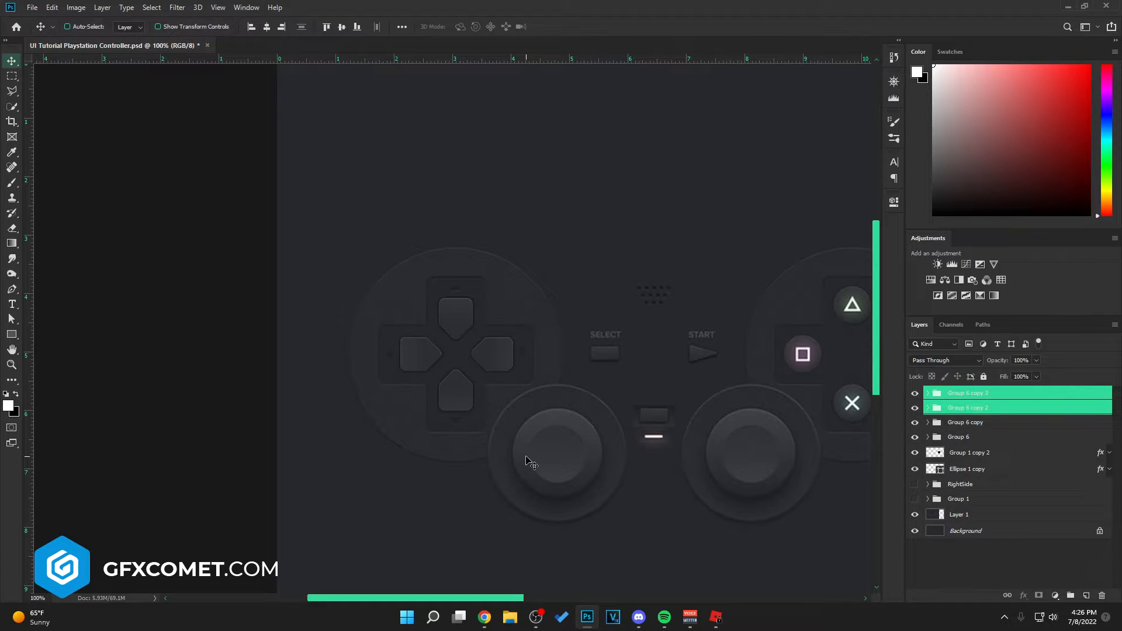
- Draw a small white triangle on a new layer with the Polygon tool beside the reference's upper D-pad arrow
key("ctrl+plus")
key("ctrl+plus")
key("ctrl+plus")
right_click(11, 334)
left_click(53, 369)
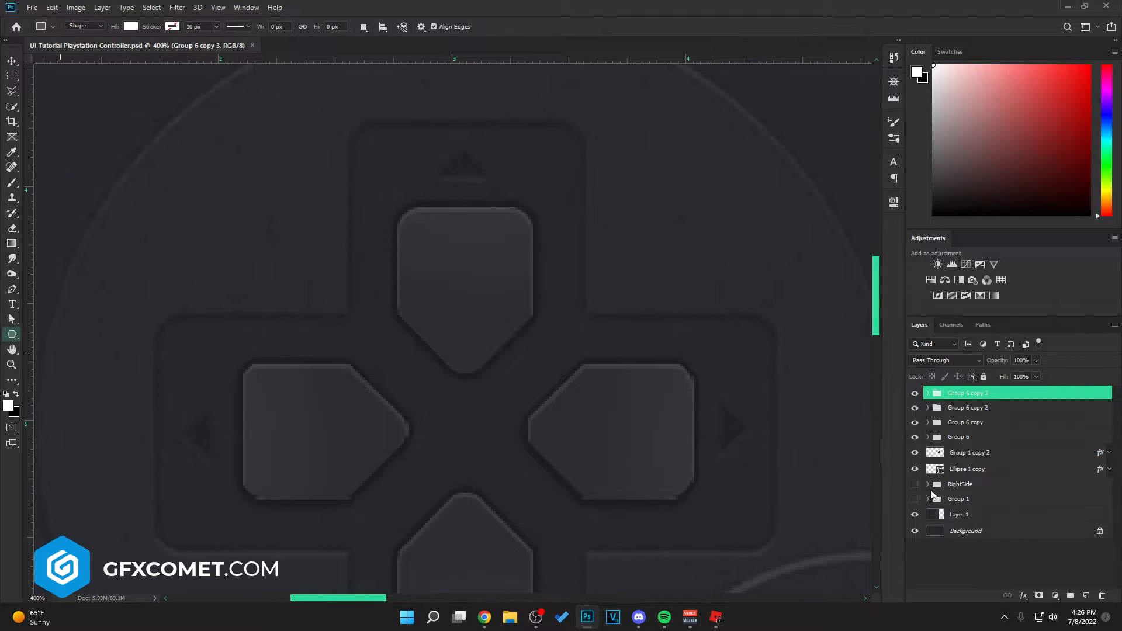
left_click(1086, 596)
mouse_move(463, 149)
left_mouse_down()
mouse_move(481, 176)
mouse_move(573, 173)
left_mouse_up()
- Recolour the triangle with a dark grey sampled from the reference beside its upper arrow
key("v")
double_click(935, 394)
left_click(484, 168)
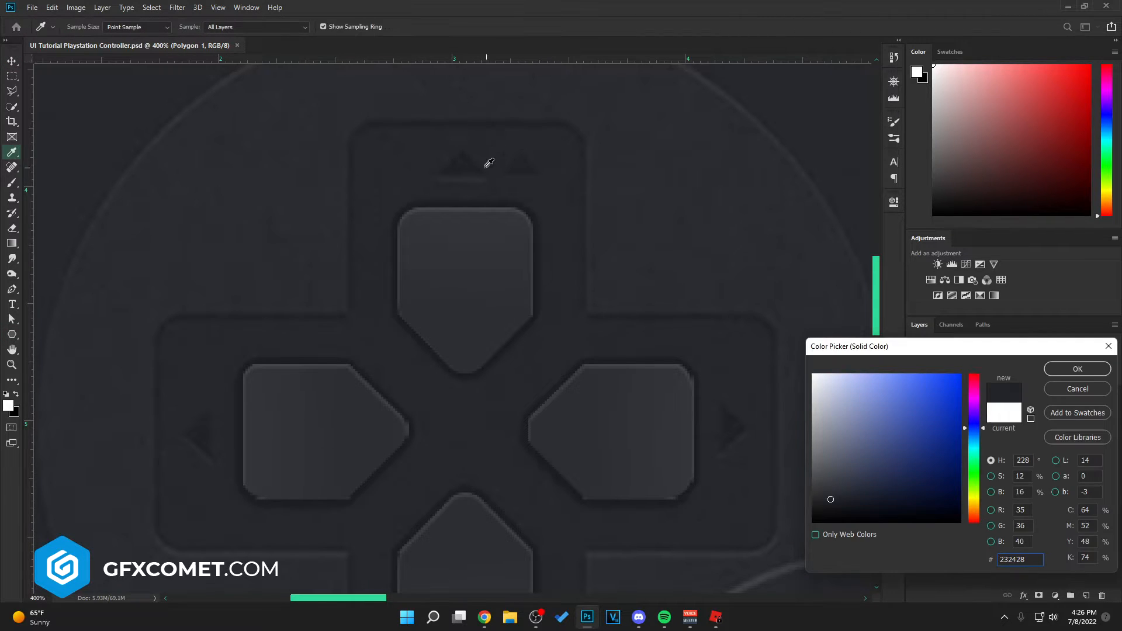
left_click(1096, 369)
- Add a black Inner Shadow to the triangle with 1 px distance, 42% choke and 2 px size
double_click(1052, 396)
left_click(698, 332)
left_click(942, 262)
type("000000")
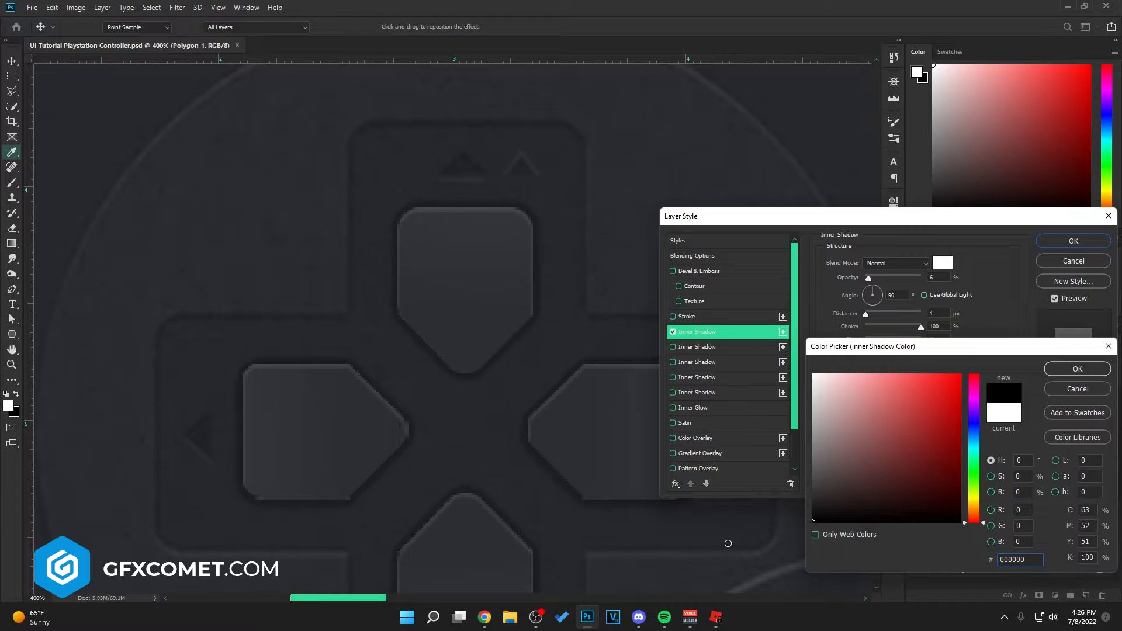
left_click(1078, 369)
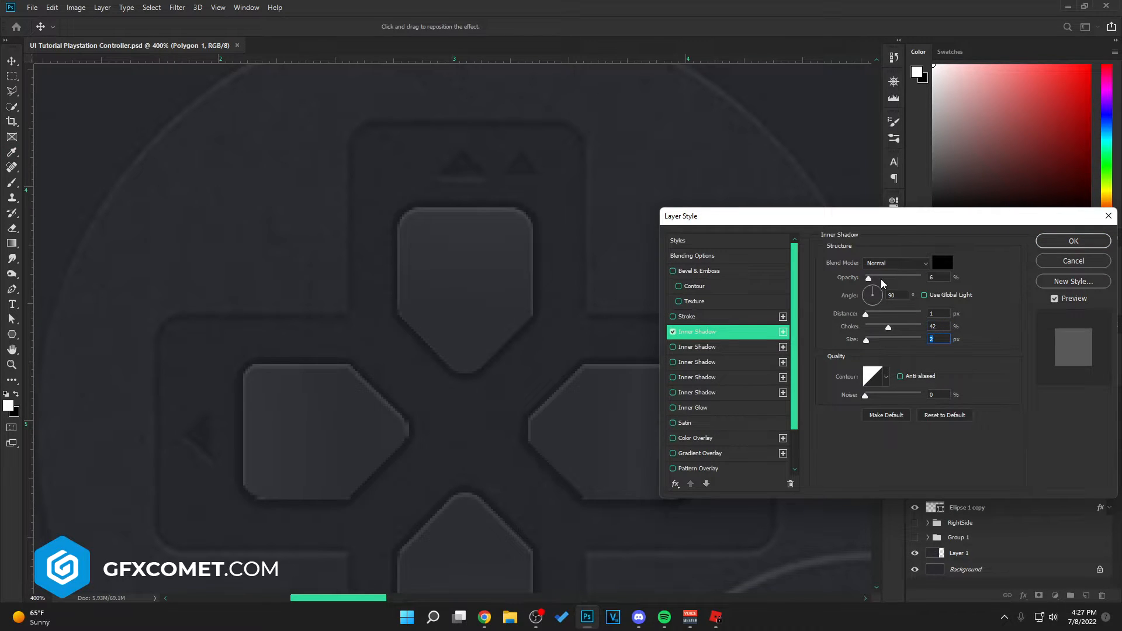
- Add a white Drop Shadow to the triangle in Normal mode at 8% opacity, 4 px distance and 100% spread
scroll(759, 409, "down", 1)
left_click(714, 452)
left_click(939, 264)
left_click(810, 373)
left_click(1094, 370)
left_click_drag(892, 327, 864, 340)
left_click_drag(865, 314, 867, 314)
left_click(896, 263)
left_click(883, 273)
left_click_drag(921, 278, 871, 286)
key("Return")
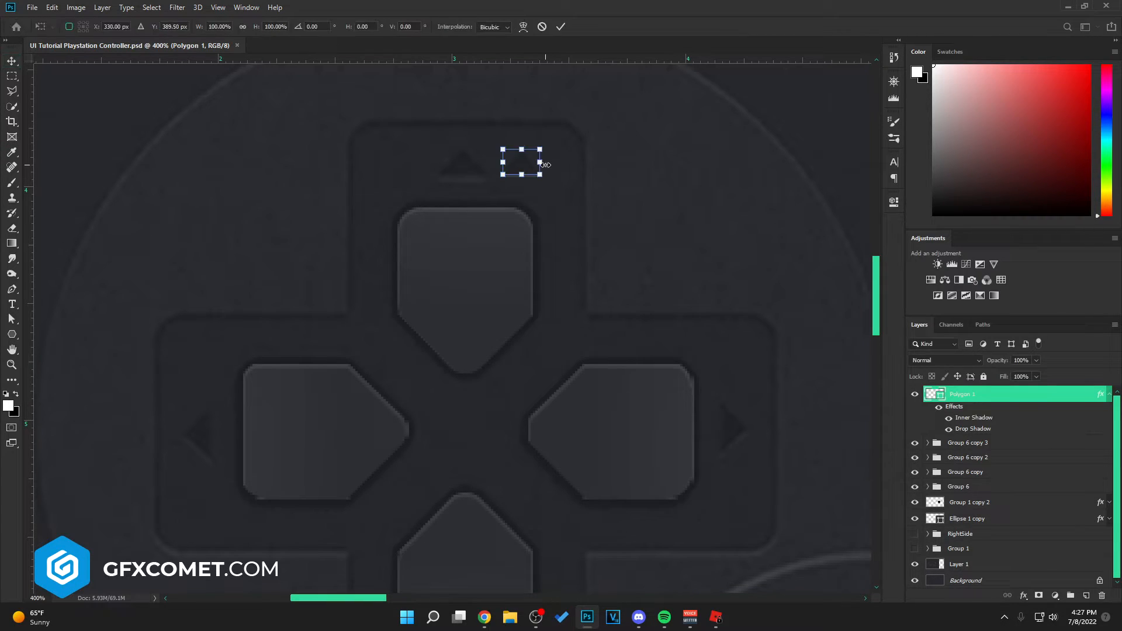
double_click(1010, 397)
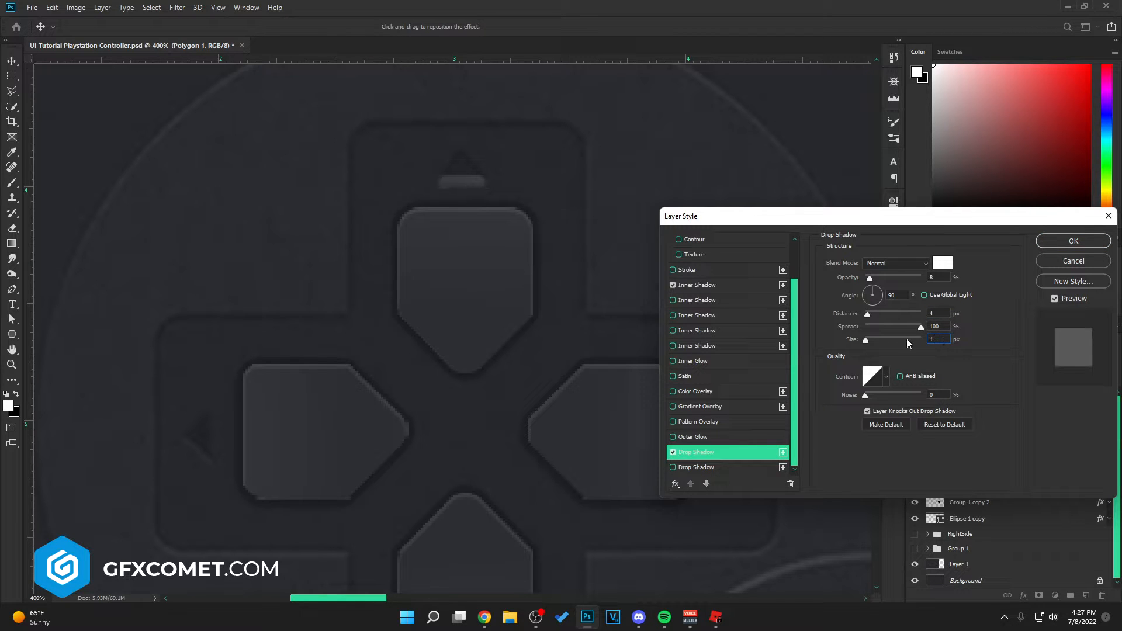
left_click(1073, 241)
- Duplicate the arrow for the lower arm of the D-pad and group the two arrows
key("ctrl+j")
key("ctrl+minus")
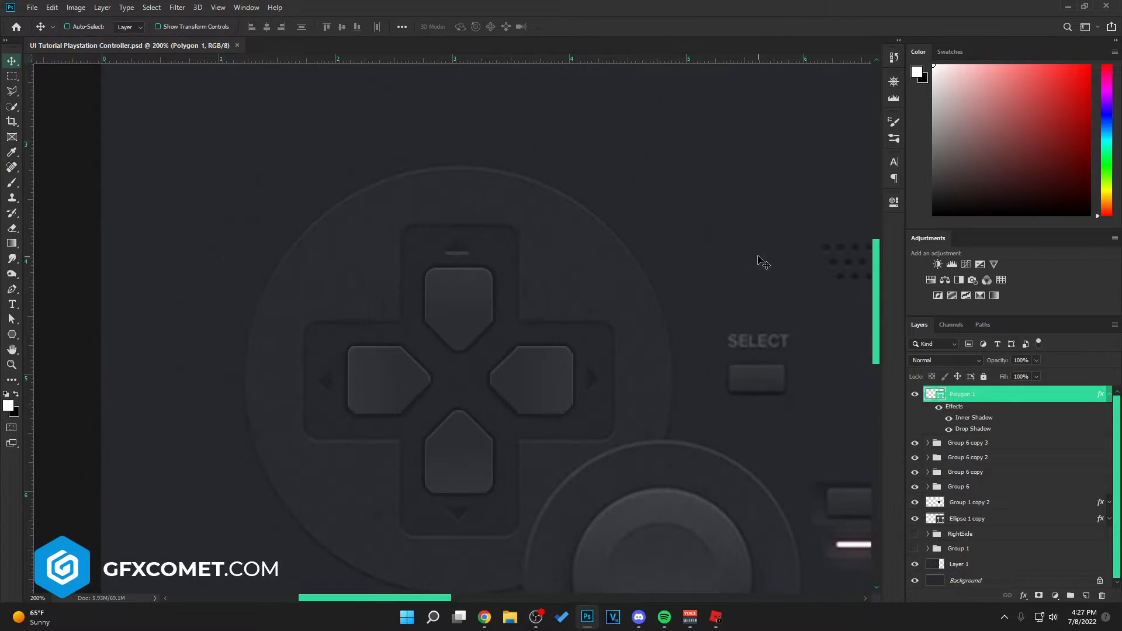
left_click(1109, 395)
left_click(1109, 410)
left_click(1064, 414, "shift")
key("ctrl+g")
- Duplicate the arrow group and rotate the copy 90° for the D-pad's left and right arms
key("ctrl+j")
key("ctrl+t")
left_click_drag(545, 324, 512, 468)
key("Return")
- Combine both arrow groups into one group named MiniArrows
left_click(953, 408, "shift")
key("ctrl+g")
type("MiniArrows")
key("Return")
- Combine the four large D-pad button groups into one group named BigButtons
left_click(939, 449)
left_click(965, 408, "shift")
key("ctrl+g")
double_click(962, 407)
type("BigButtons")
- Select the MiniArrows and BigButtons groups together and move them onto the rebuilt D-pad base right of the action buttons
left_click(1027, 398, "shift")
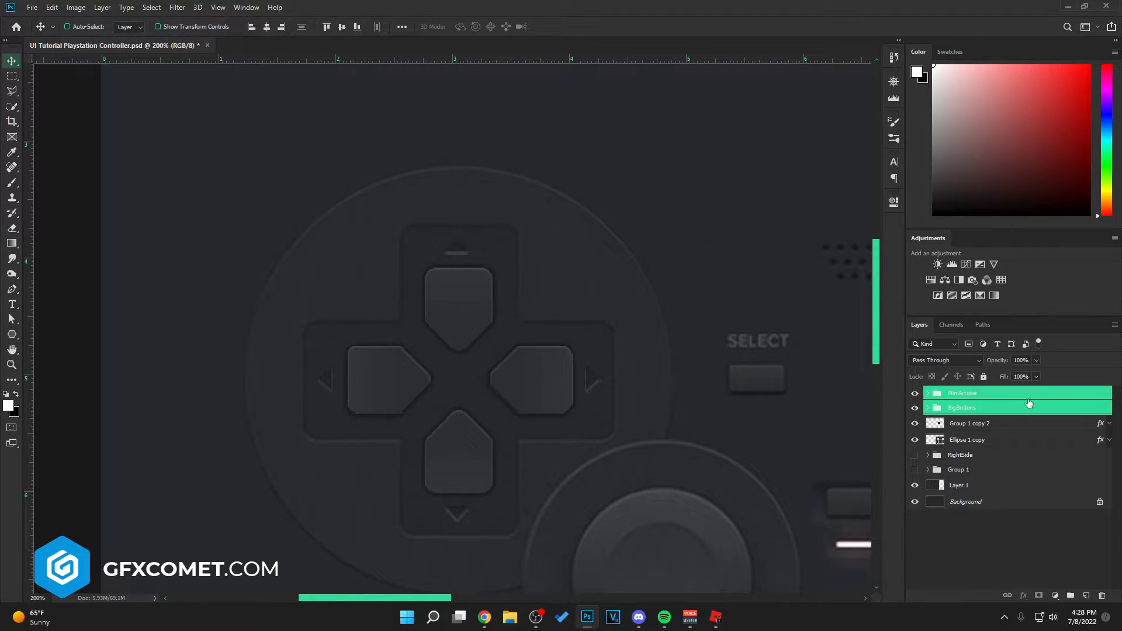
key("ctrl+minus")
key("ctrl+minus")
left_click_drag(294, 328, 729, 332)
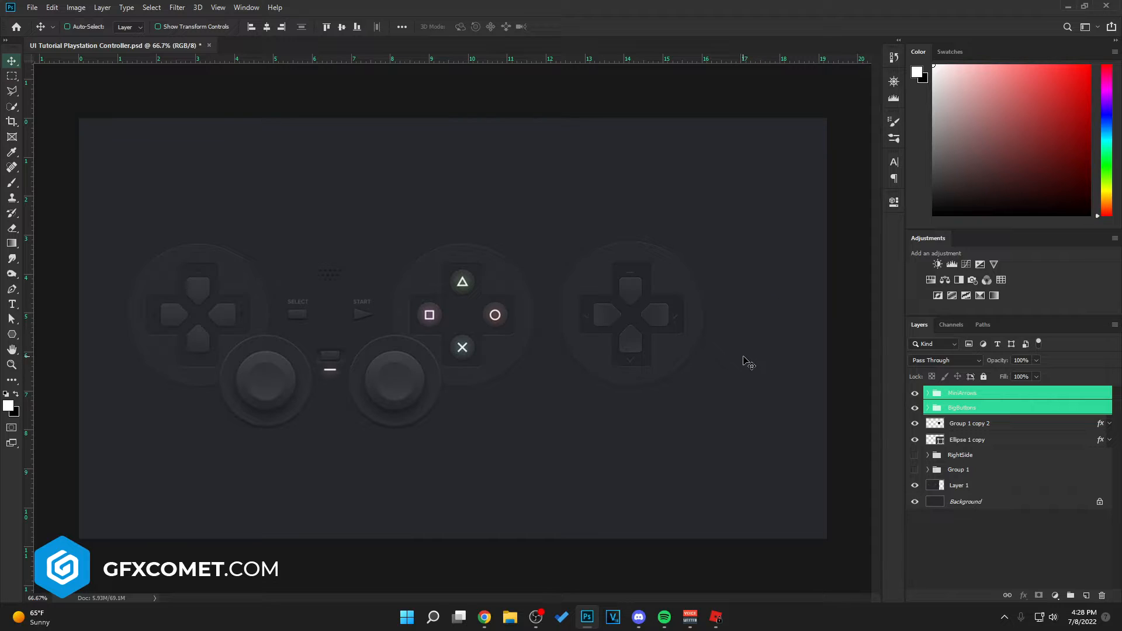
- Recolour the first D-pad mini arrow to 212226, sampling the colour from the reference D-pad
left_click(996, 396)
left_click(965, 423)
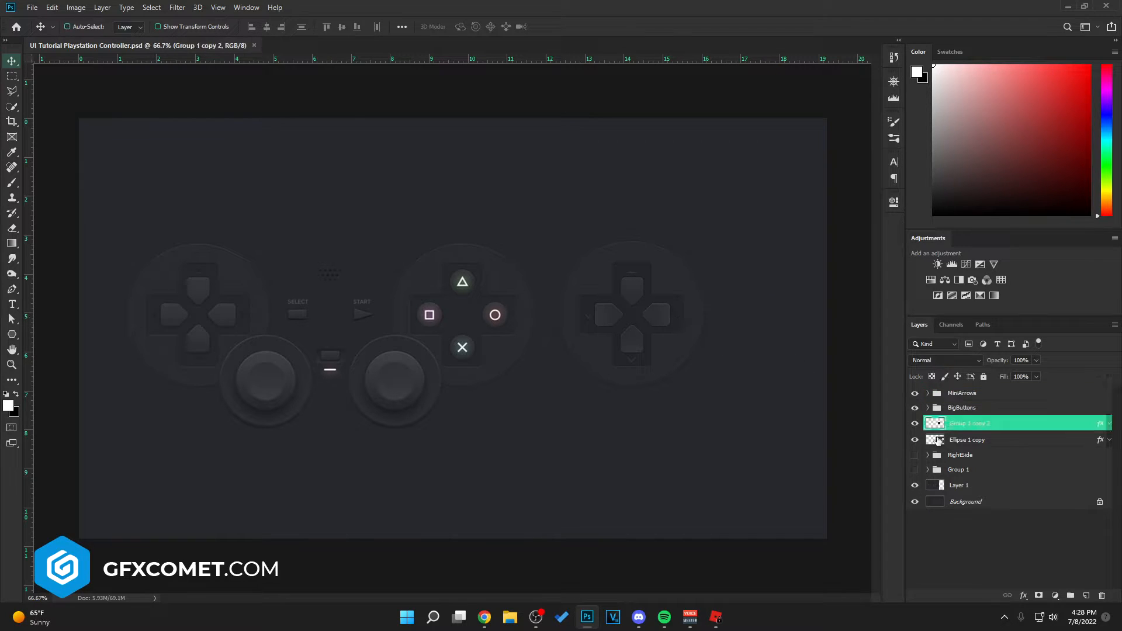
left_click(928, 393)
key("ctrl+plus")
double_click(940, 408)
left_click(70, 242)
left_click(138, 308)
left_click(106, 304)
left_click(139, 307)
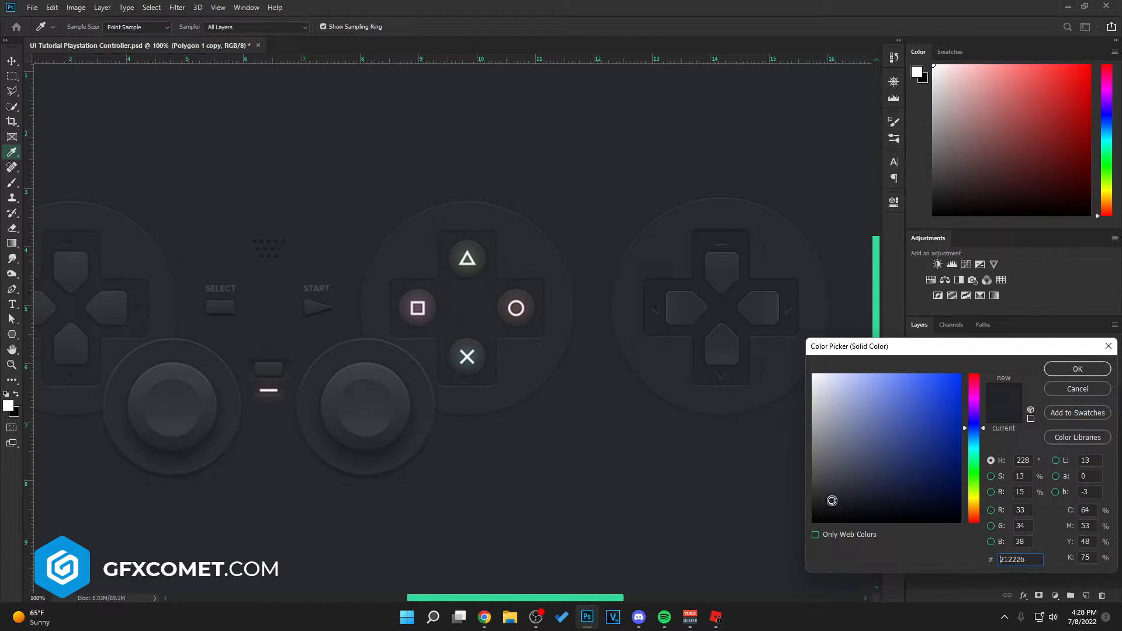
left_click(1085, 374)
- Set the fill of the remaining three mini arrows to 212226
double_click(953, 440)
type("212226")
left_click(1072, 376)
left_click(933, 454)
double_click(953, 470)
type("212226")
left_click(1073, 371)
double_click(952, 485)
type("212226")
left_click(1079, 372)
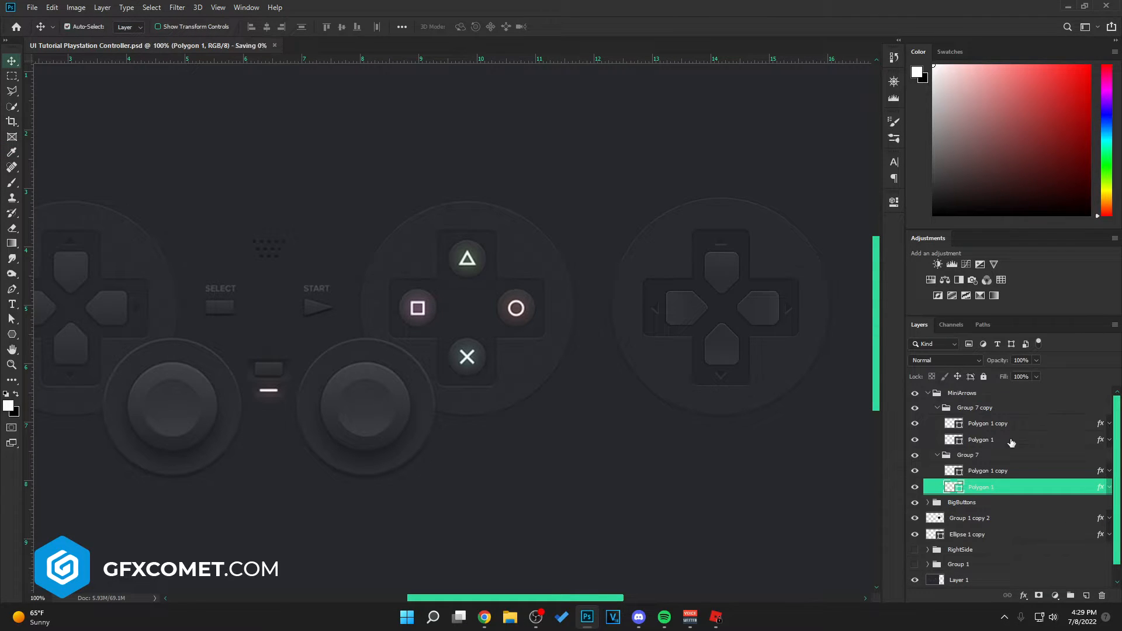
- Group all the D-pad parts under the name Left and move the group over the reference D-pad
left_click(928, 393)
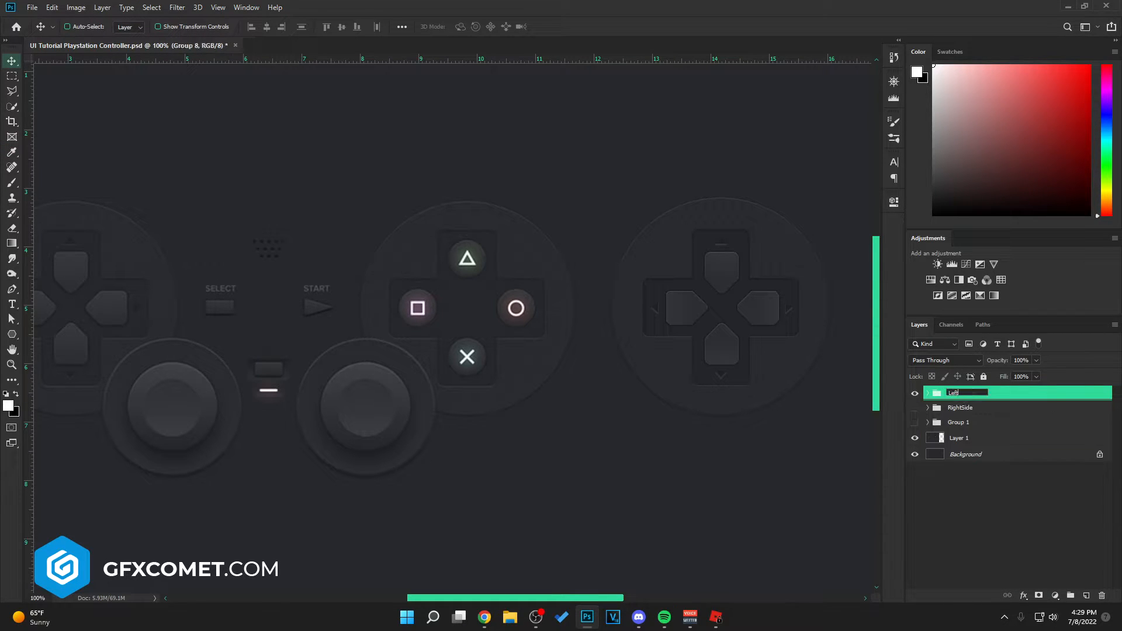
key("ctrl+minus")
left_click_drag(688, 339, 260, 340)
left_click(915, 407)
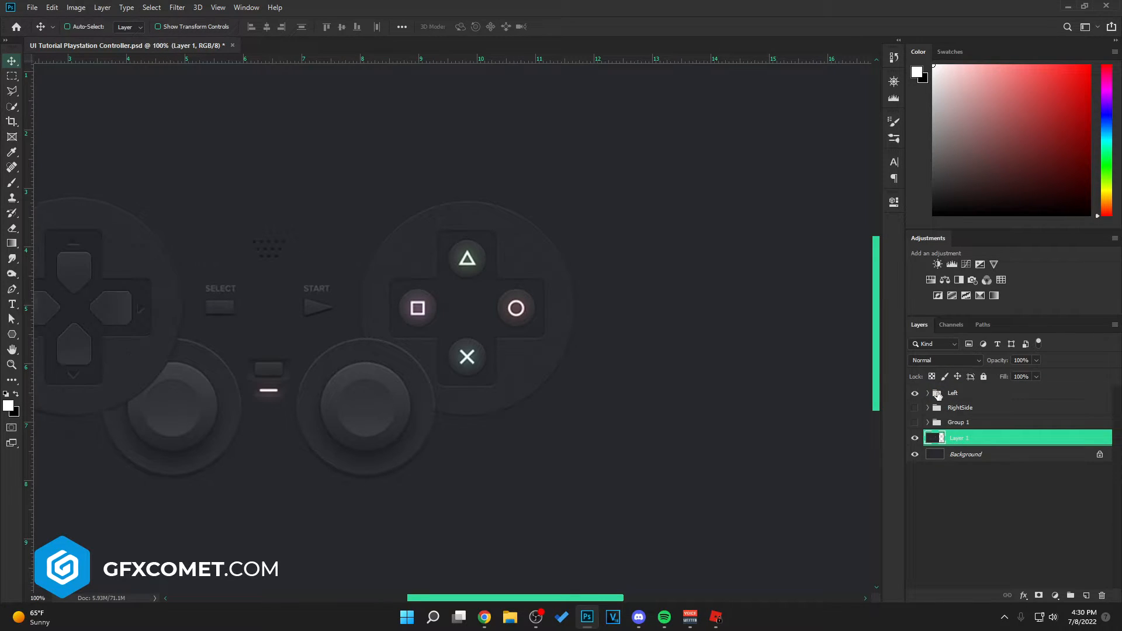
- Copy the D-pad's base circle out of the Left group, scale it to joystick-base size and place it right of the reference's right joystick
left_click(927, 394)
left_click(914, 456)
left_click(914, 456)
left_click_drag(942, 456, 941, 491)
left_click(927, 393)
left_click_drag(104, 317, 461, 440)
key("ctrl+t")
left_click_drag(539, 321, 652, 404)
key("Return")
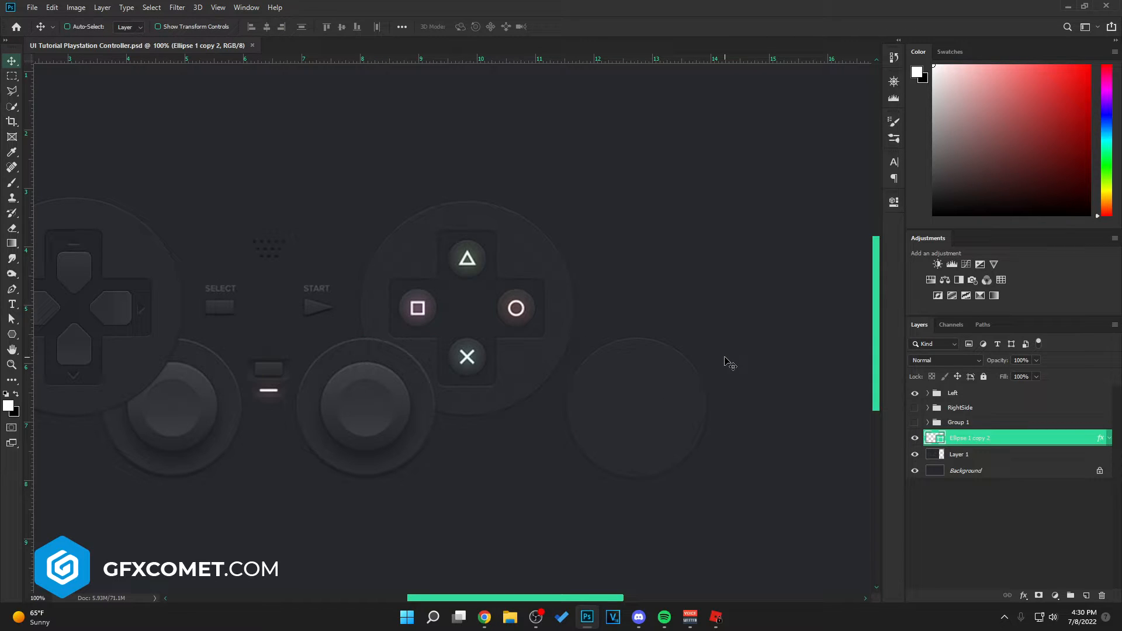
- Add a drop shadow to the joystick base with 25% opacity, 90° angle, 5 px distance, 4% spread and 5 px size
double_click(1027, 440)
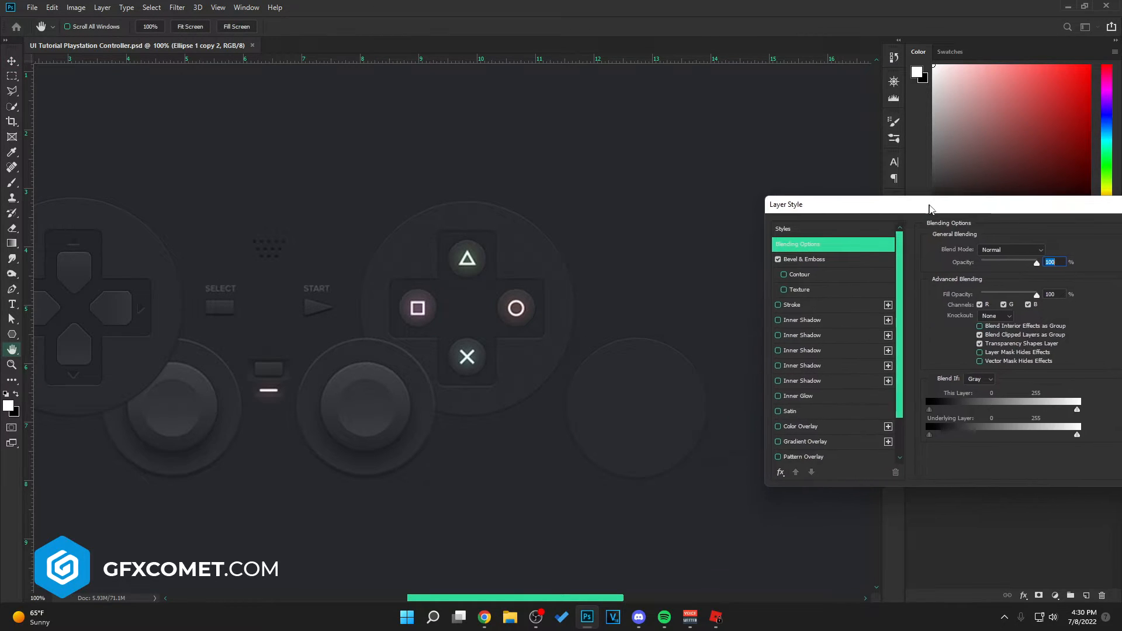
scroll(796, 453, "down", 1)
left_click(794, 449)
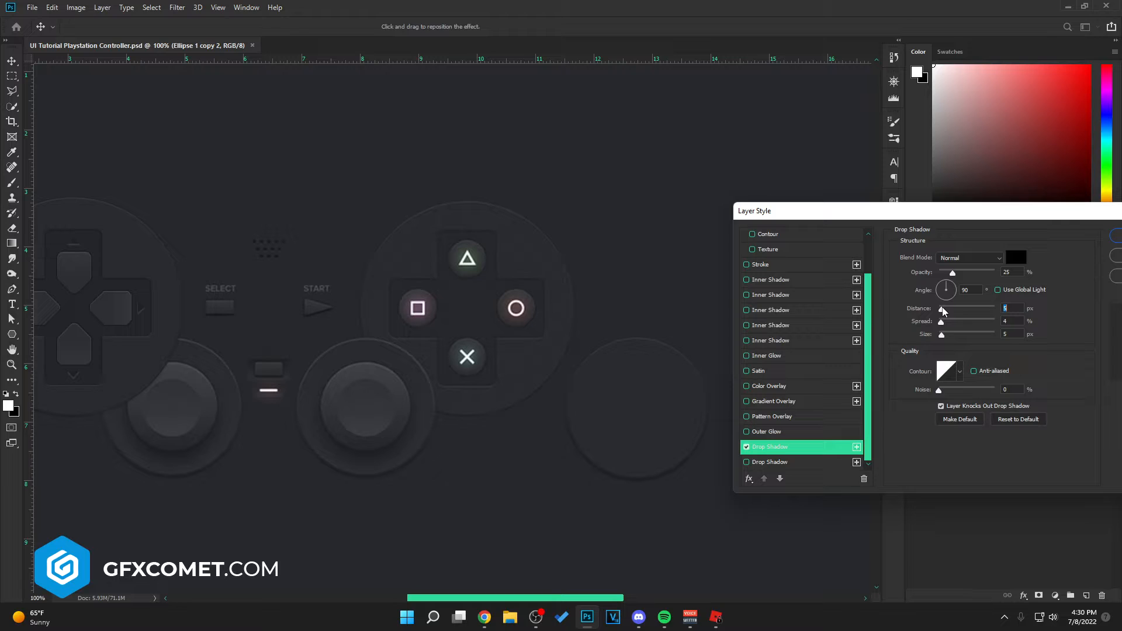
left_click_drag(1029, 216, 877, 216)
left_click(996, 243)
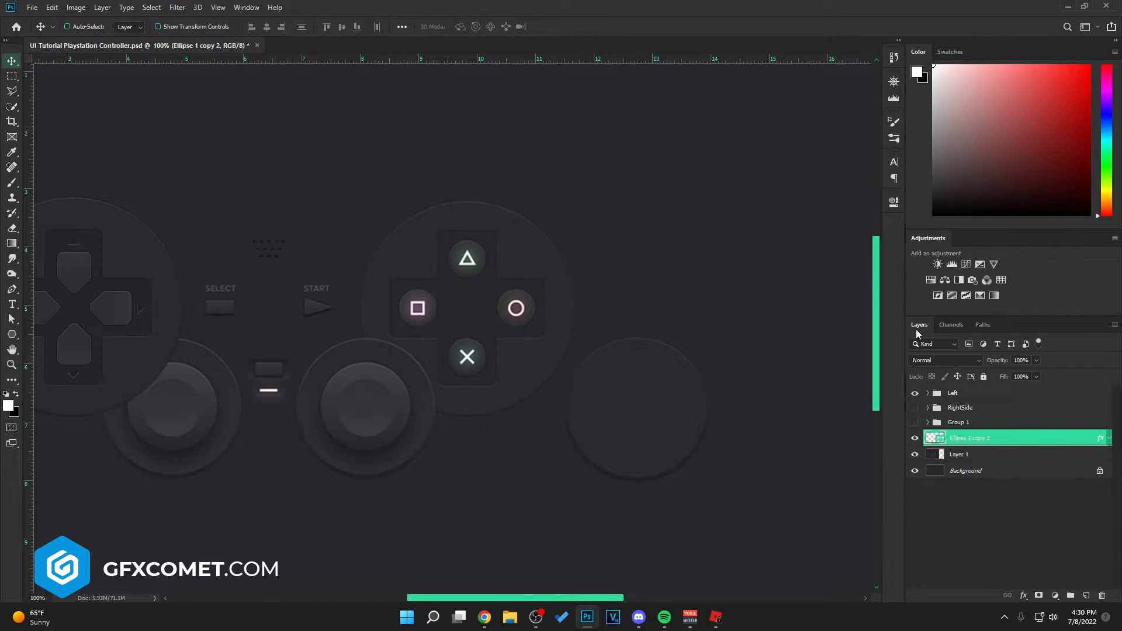
- Create a new layer clipped to the joystick base and brush shading across its lower edge with a large soft brush at 25% opacity
key("ctrl+shift+alt+n")
key("ctrl+alt+g")
key("b")
key("x")
key("bracketright")
key("bracketright")
key("bracketright")
key("bracketright")
key("bracketright")
key("2")
key("5")
key("x")
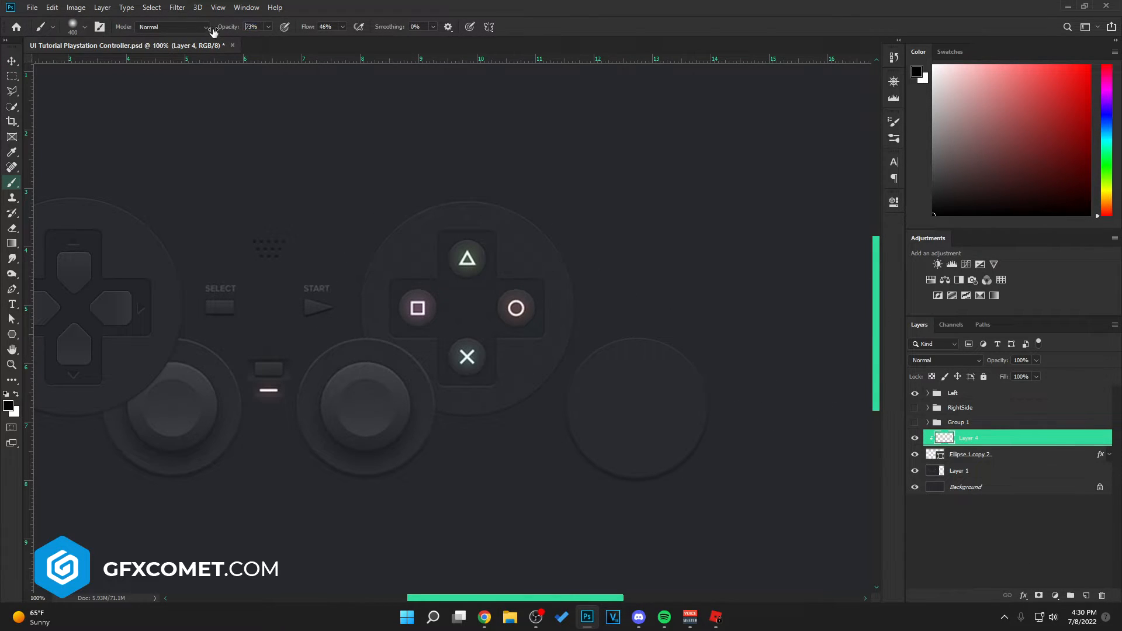
left_click_drag(508, 503, 836, 507)
- Set the joystick base's shading layer to Soft Light at 13% opacity
key("v")
left_click(945, 360)
left_click(935, 461)
left_click_drag(992, 361, 939, 368)
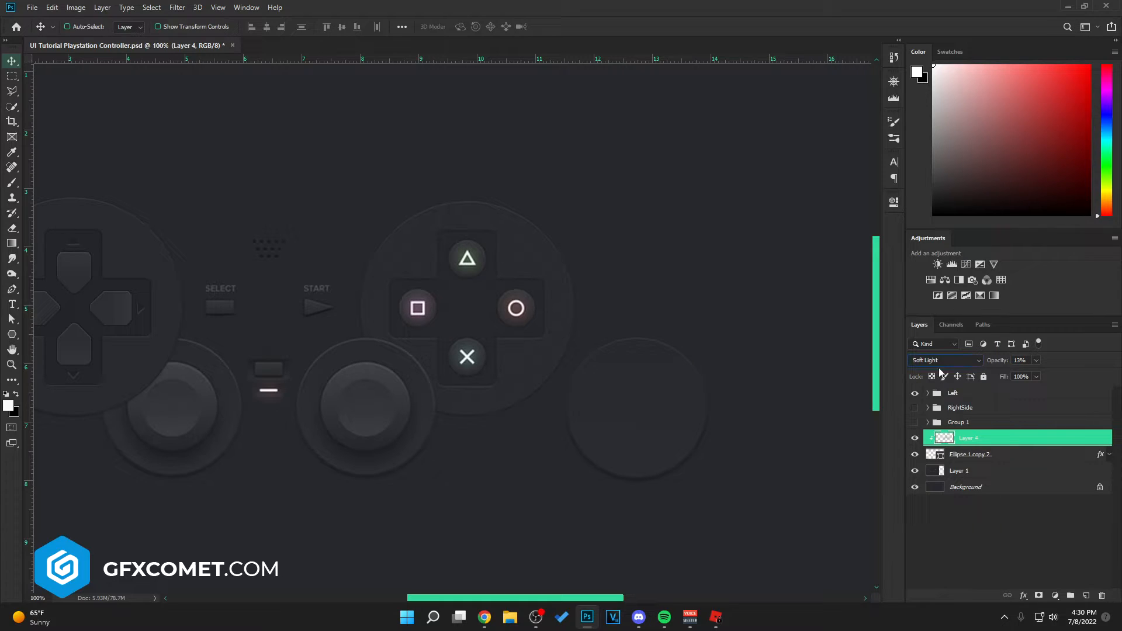
key("Return")
- Duplicate the joystick base circle, scale it down to match the reference joystick's cap and center it on the new base
key("u")
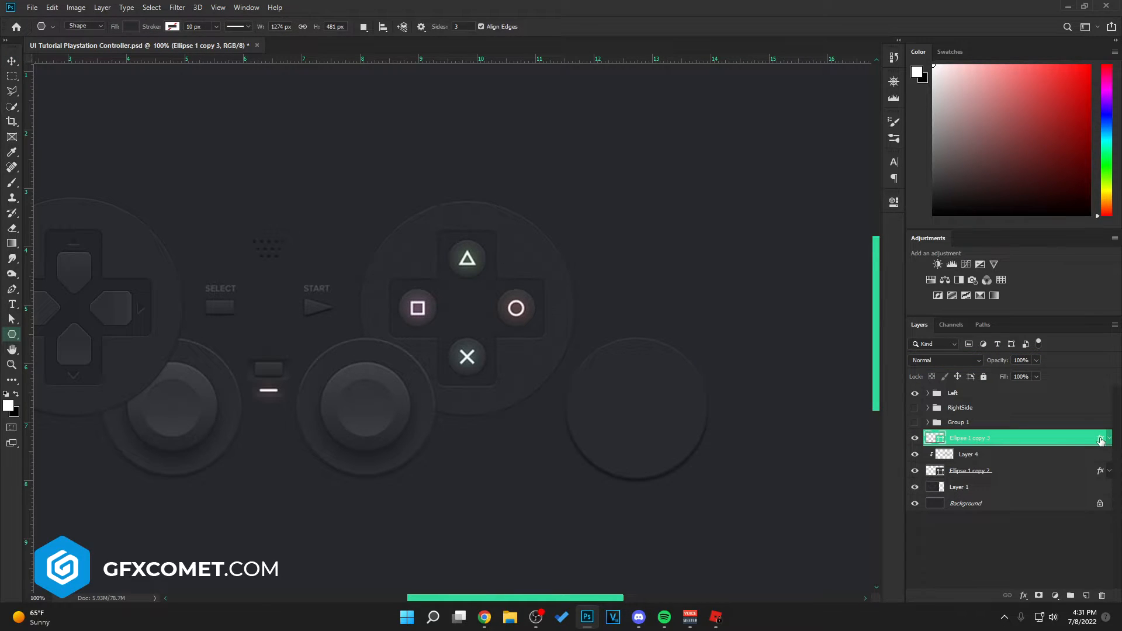
key("v")
left_click_drag(409, 404, 403, 380)
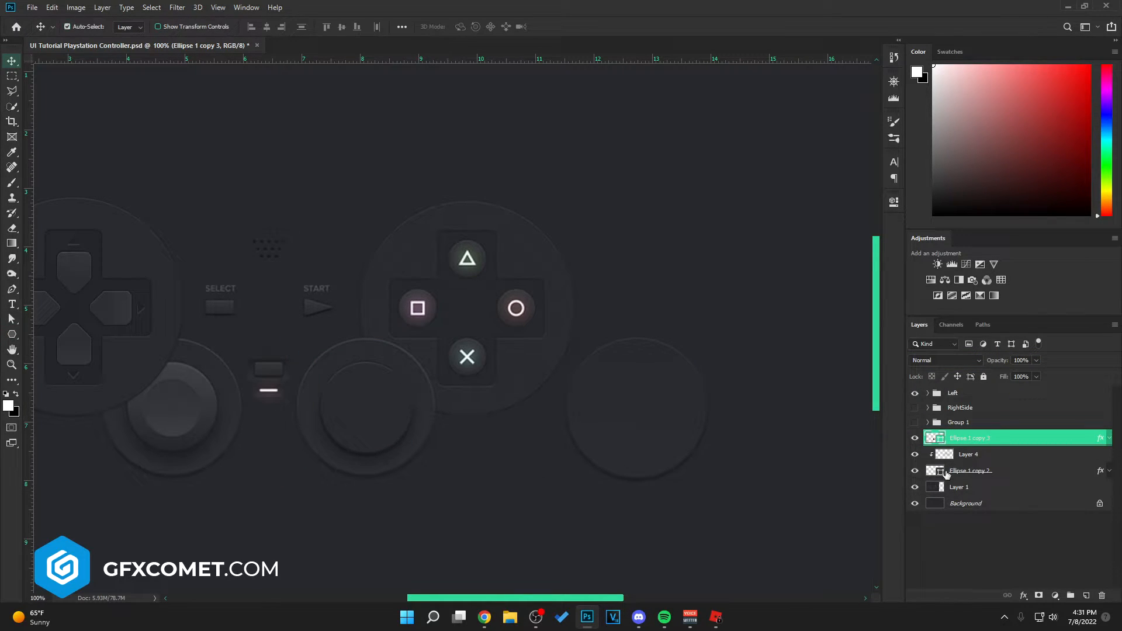
left_click(945, 472, "ctrl")
left_click(343, 26)
key("ctrl+d")
- Add a 90° gradient overlay to the joystick cap and remove the gradient's middle colour stop
double_click(1058, 439)
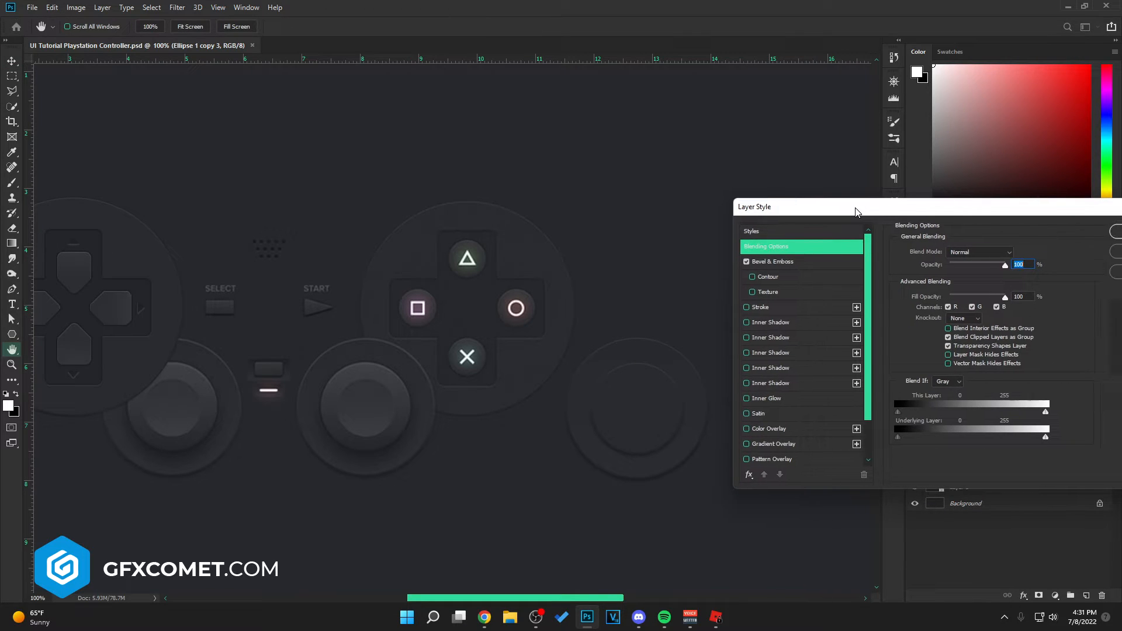
left_click_drag(856, 211, 855, 211)
left_click(774, 443)
double_click(971, 312)
type("90")
left_click(1026, 282)
left_click(1026, 282)
left_click(950, 281)
left_click_drag(900, 392, 888, 427)
- Set the joystick cap's gradient colours to 27292d and 333539, matching the reference joystick
double_click(783, 391)
type("27292d")
left_click(1078, 372)
double_click(1017, 392)
left_click(367, 374)
left_click(1077, 369)
double_click(901, 391)
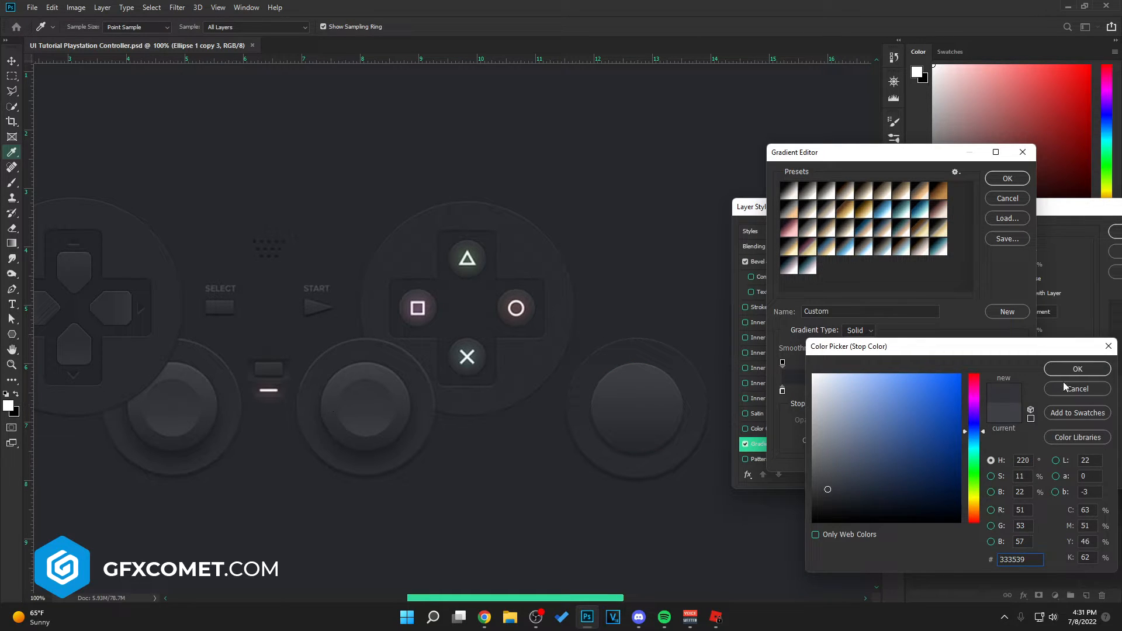
left_click(1078, 372)
left_click(1009, 180)
- Add a white inner shadow to the joystick cap in Normal mode with 10% opacity, 3 px distance, 100% choke and 0 px size
left_click(766, 322)
left_click(1014, 253)
left_click(1078, 372)
left_click(976, 256)
left_click(961, 264)
left_click_drag(938, 305, 941, 303)
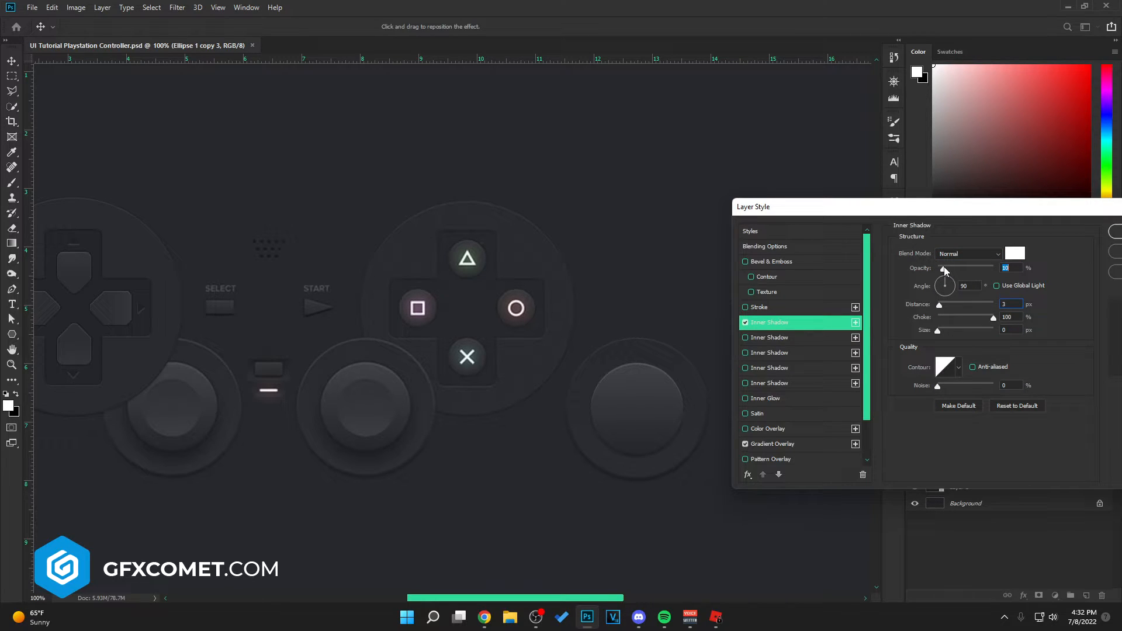
- Recolour the first stop of the joystick cap's gradient to 26292d, sampled from the lower part of the reference joystick
left_click(772, 444)
left_click(965, 282)
double_click(782, 391)
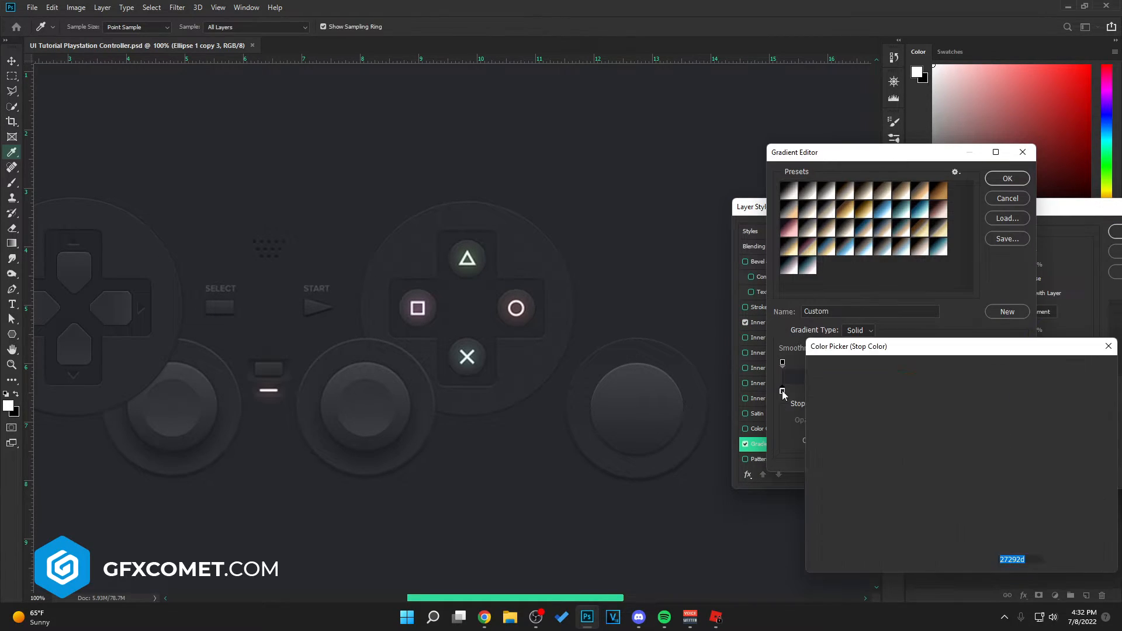
left_click_drag(344, 427, 350, 439)
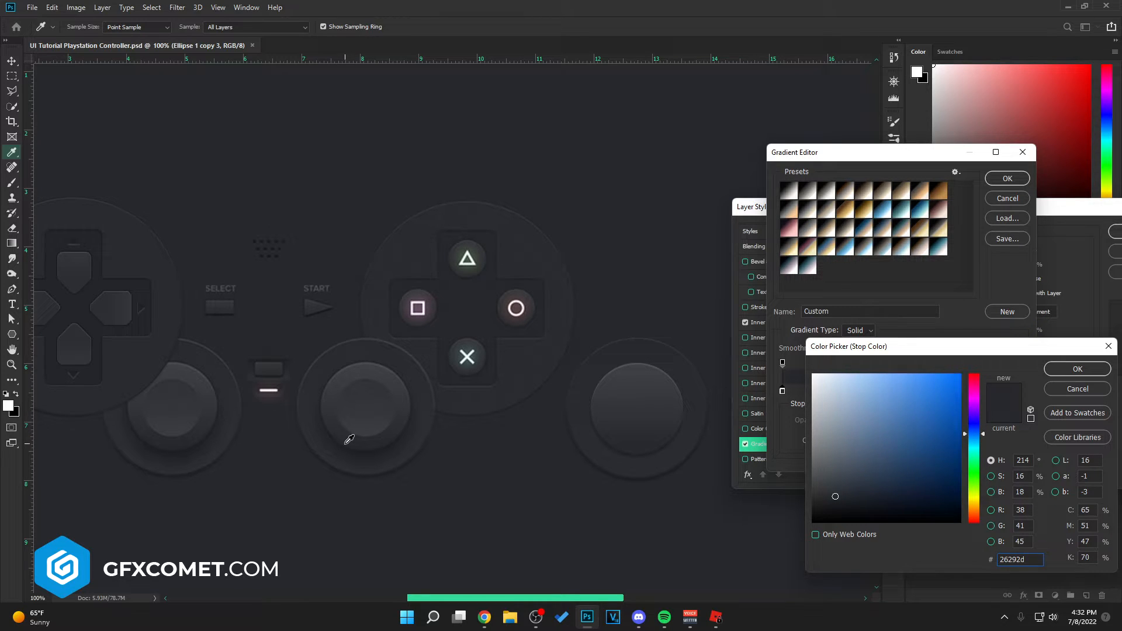
key("Return")
- Refine the joystick cap's gradient stop colours by sampling the edges of the reference joystick, and accept the edited gradient
left_click(836, 440)
left_click(827, 487)
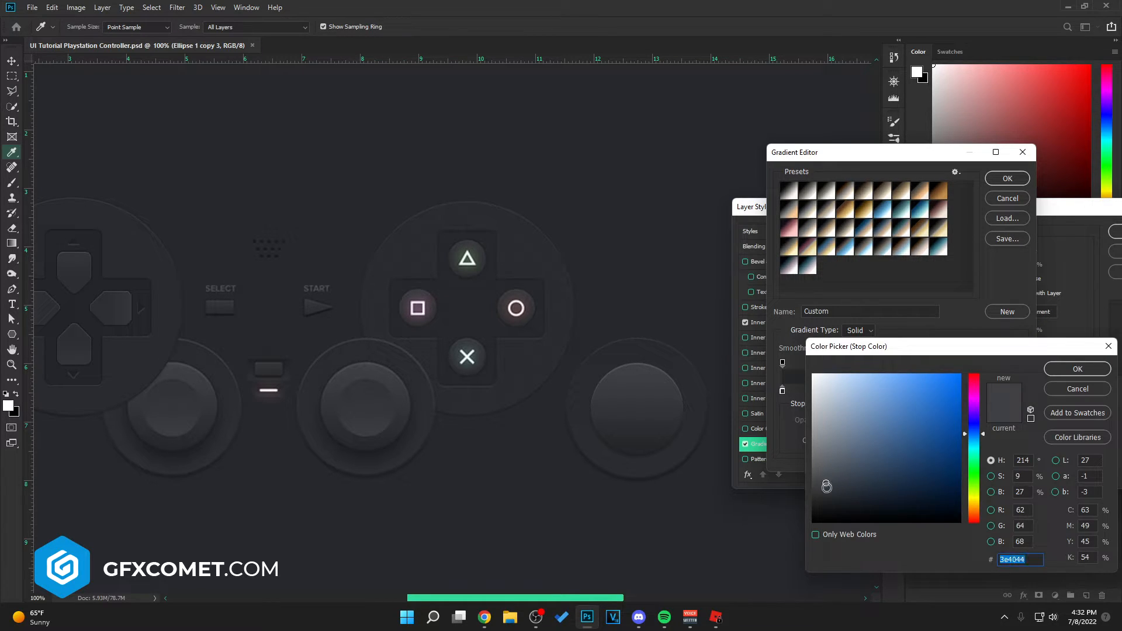
left_click_drag(404, 398, 338, 388)
left_click(411, 402)
left_click_drag(401, 423, 402, 418)
left_click(1076, 371)
left_click(835, 438)
left_click_drag(338, 444, 342, 438)
left_click(1076, 369)
left_click(1008, 178)
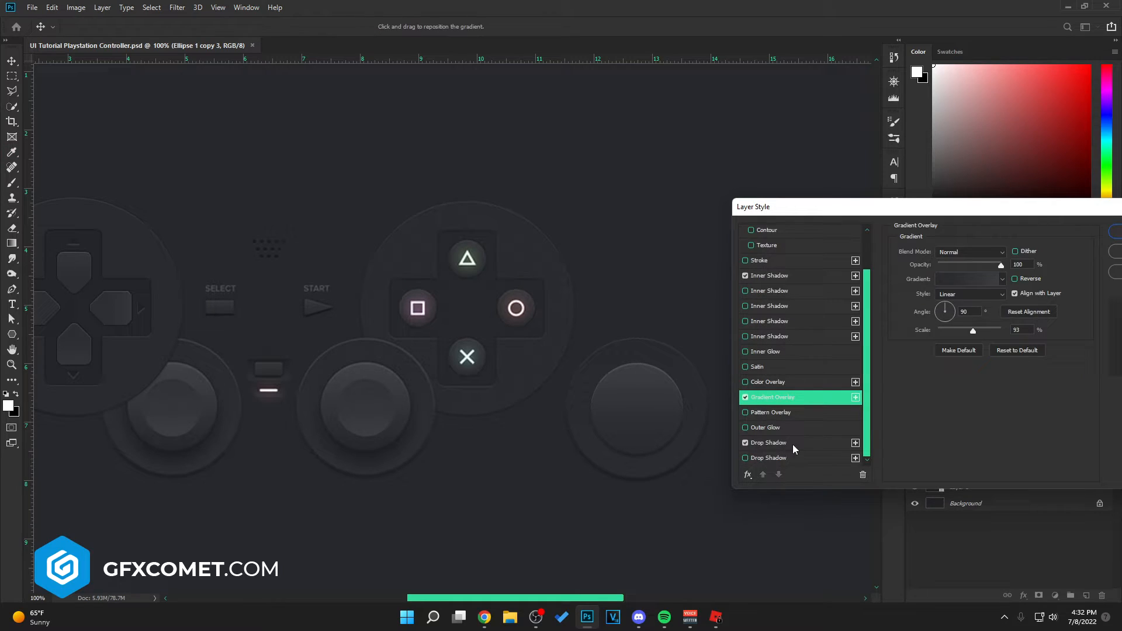
- Add a black drop shadow to the joystick cap with 23% opacity, 90° angle, 9 px distance, 6% spread and 13 px size
left_click(793, 444)
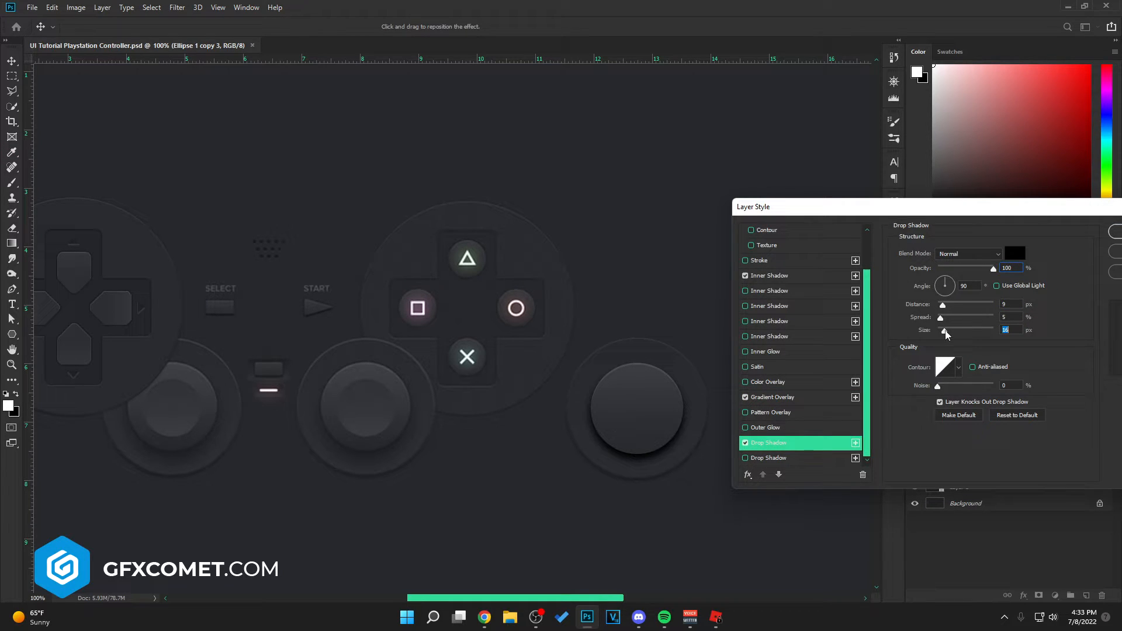
left_click(1016, 253)
left_click(365, 450)
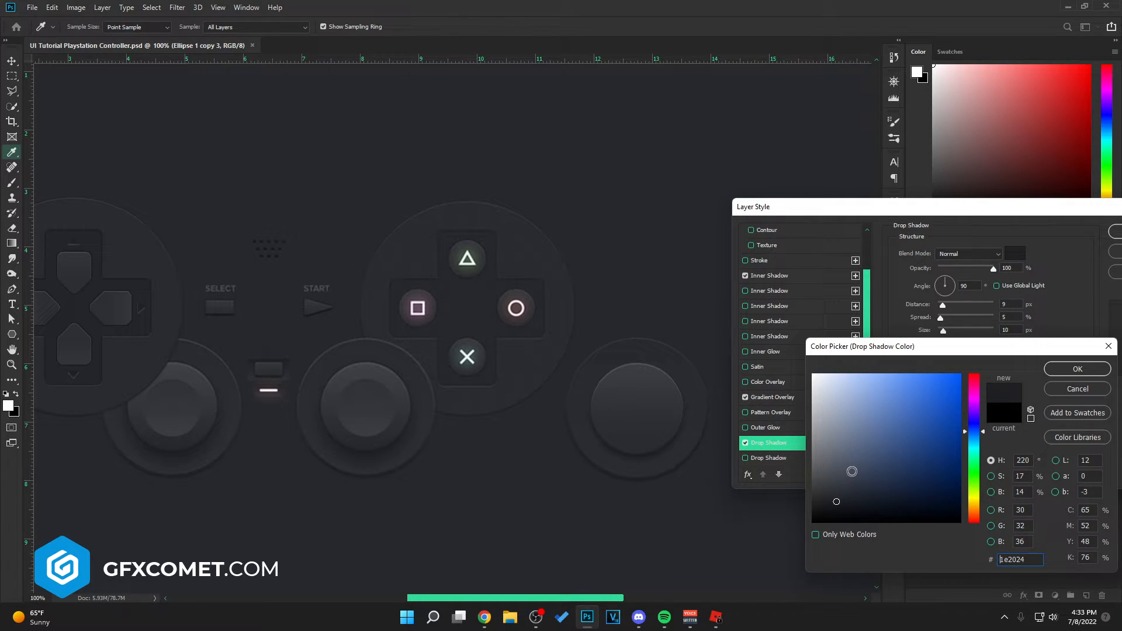
left_click(1078, 369)
left_click_drag(987, 269, 949, 271)
left_click_drag(943, 331, 942, 331)
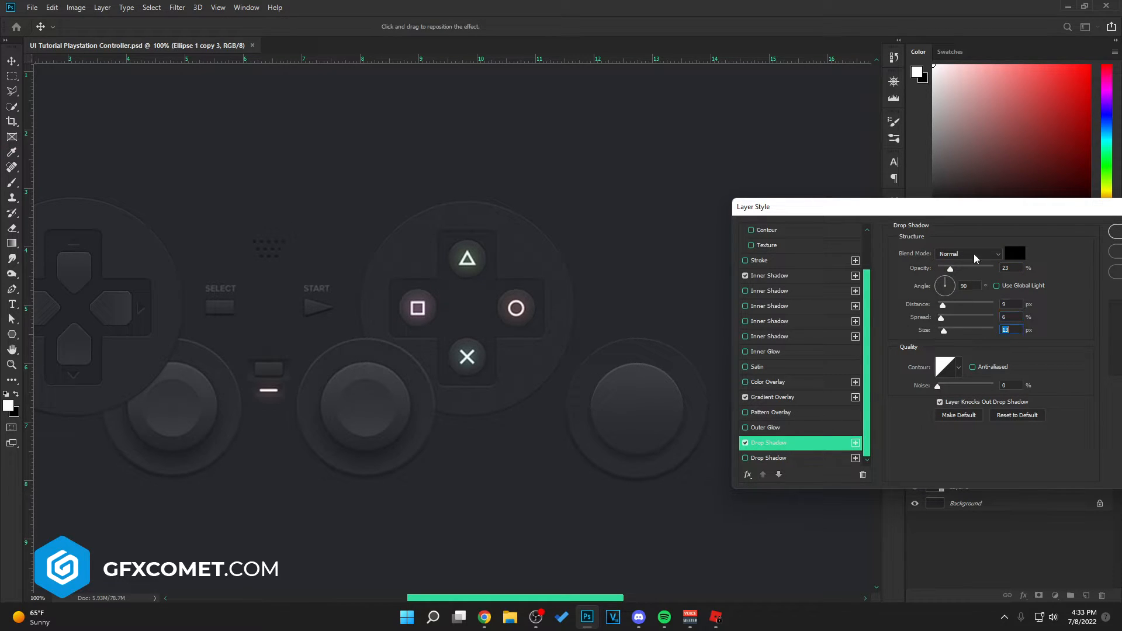
- Try a Bevel & Emboss on the joystick cap with 240% depth and a -73° angle
scroll(804, 256, "up", 3)
left_click(804, 261)
left_click_drag(943, 301, 946, 303)
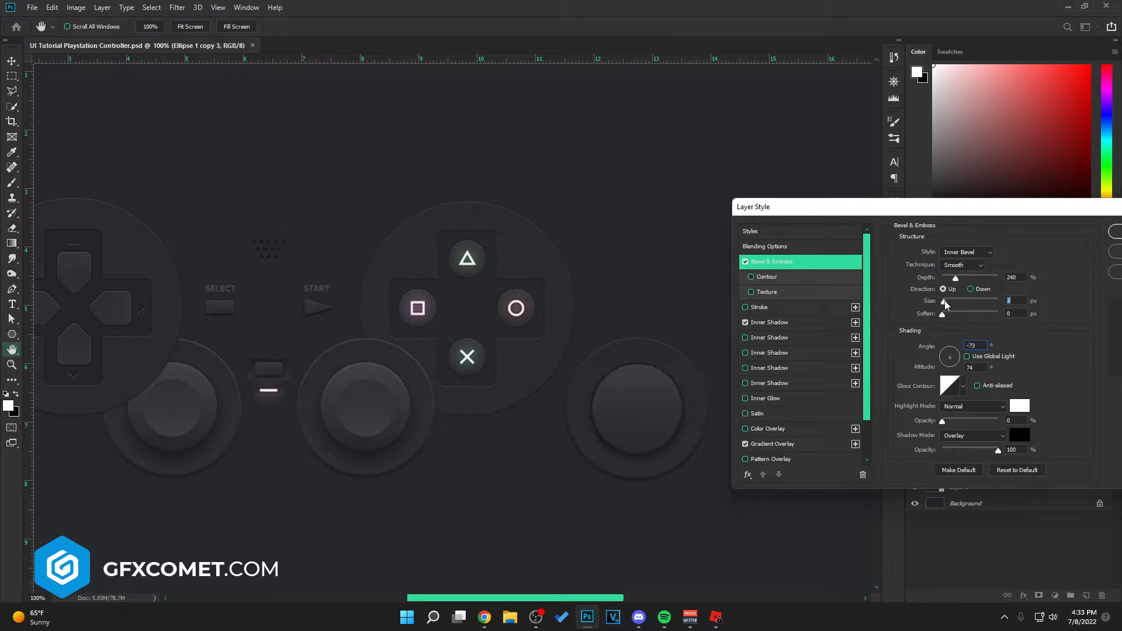
left_click(745, 261)
- Add a dark 2 px outside stroke at 45% opacity to the joystick cap and accept its layer style
left_click(760, 307)
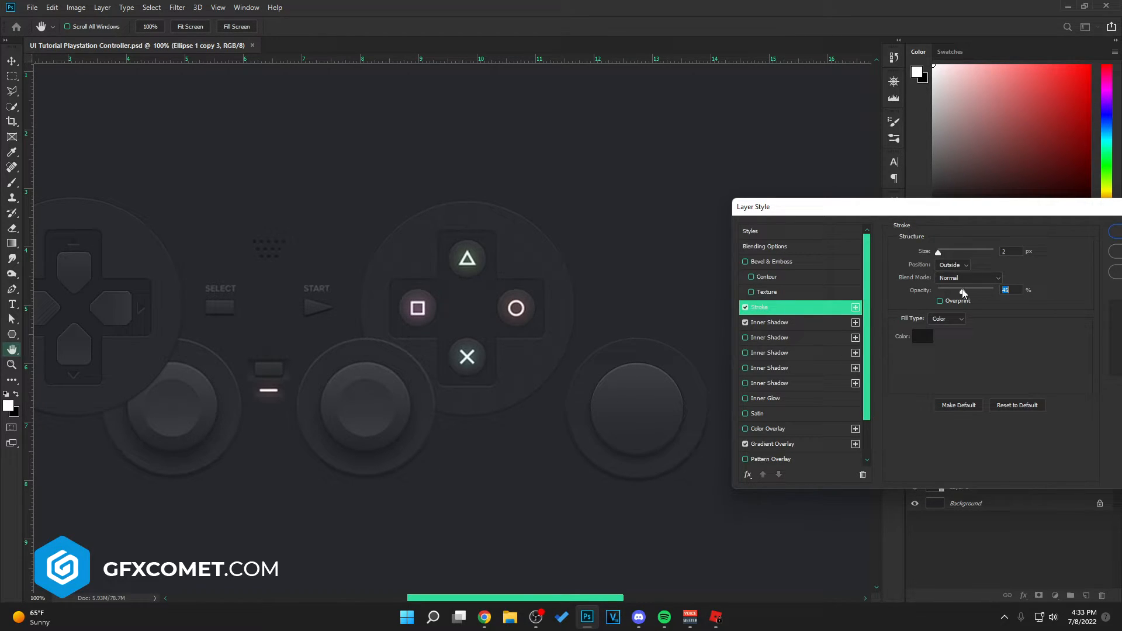
left_click_drag(818, 207, 699, 207)
left_click(1070, 241)
- Duplicate the joystick cap as a smaller centered circle and brush greys sampled from the reference onto a new layer clipped to it
key("v")
left_click_drag(673, 408, 403, 407, "alt")
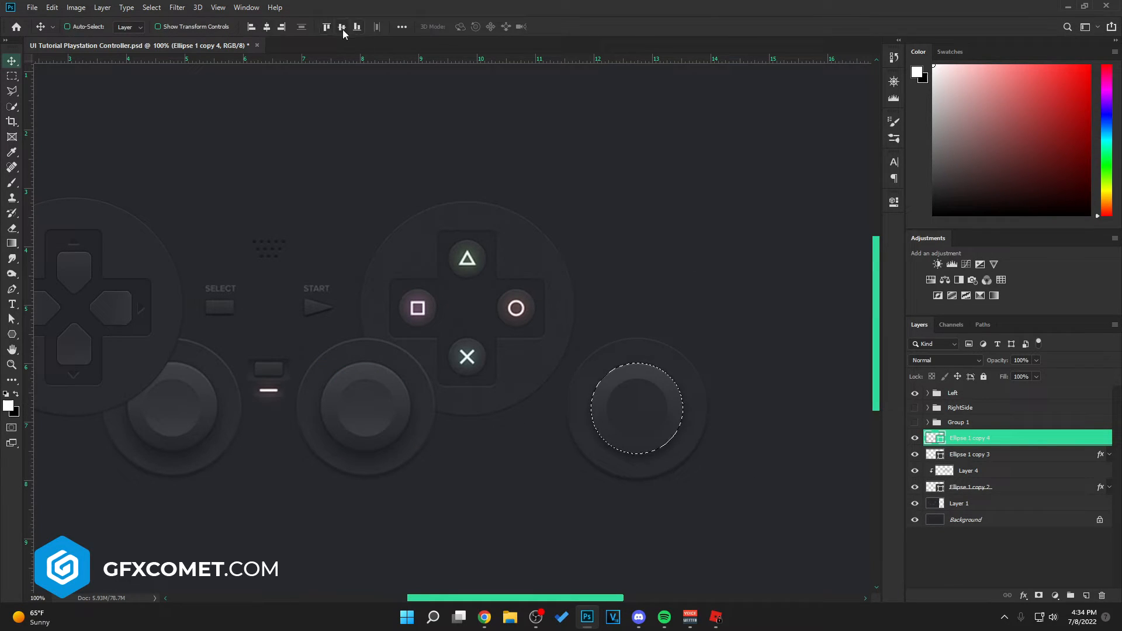
key("ctrl+shift+alt+n")
key("ctrl+alt+g")
key("b")
left_click(650, 349, "alt")
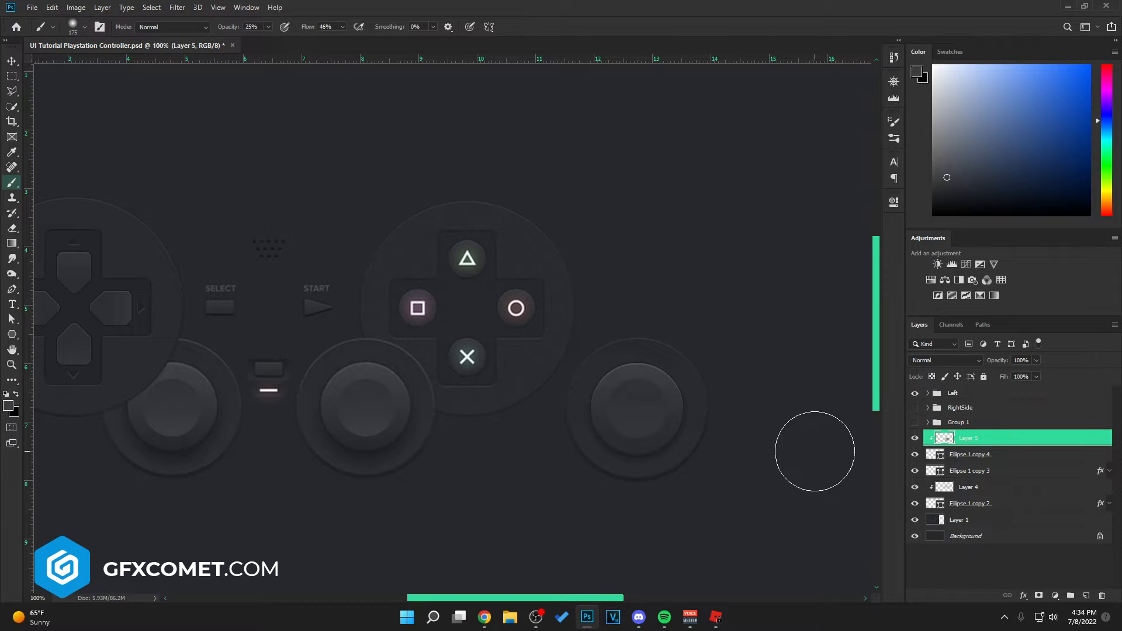
left_click(363, 385, "alt")
key("3")
key("5")
key("h")
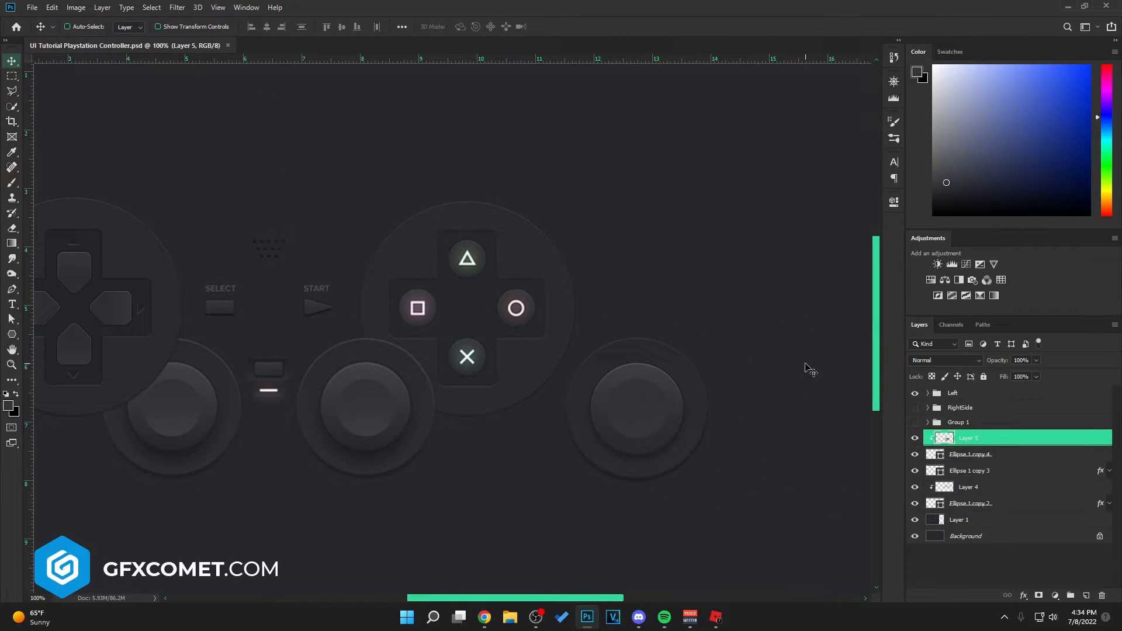
- Add a black inner shadow to the small inner circle with 9% opacity, 3 px distance, 22% choke and 3 px size
double_click(1017, 456)
left_click_drag(847, 491, 756, 534)
key("Return")
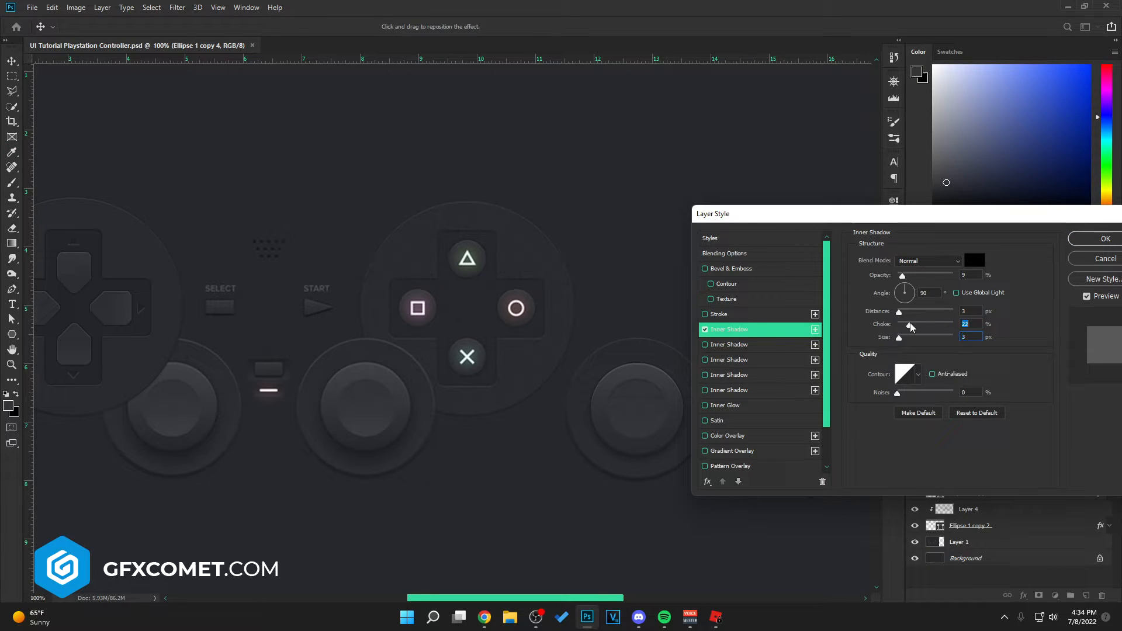
key("Return")
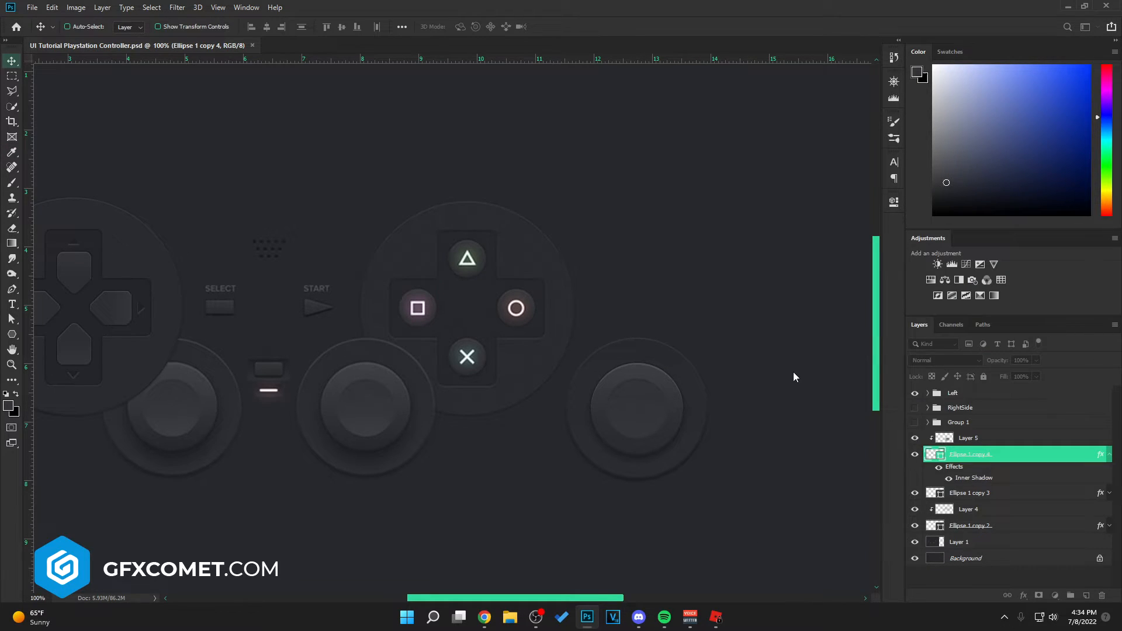
- Group all the joystick layers and place the group and a copy over the two reference joysticks
key("ctrl+minus")
left_click(989, 437)
left_click(974, 525, "shift")
key("ctrl+g")
left_click_drag(629, 387, 337, 377)
- Bring both joystick groups to the top of the layer stack and show the RightSide group
left_click(971, 450, "shift")
left_click_drag(971, 439, 975, 387)
left_click(915, 436)
left_click(915, 422)
- Select all the rebuilt controller groups, move them together toward the canvas centre and hide the reference layer
left_click(965, 436)
left_click(970, 395, "shift")
left_click_drag(485, 381, 608, 385)
left_click(915, 467)
- Combine the controller parts into one group and center it horizontally and vertically on the canvas
key("ctrl+g")
key("ctrl+a")
left_click(266, 26)
left_click(342, 26)
key("ctrl+d")
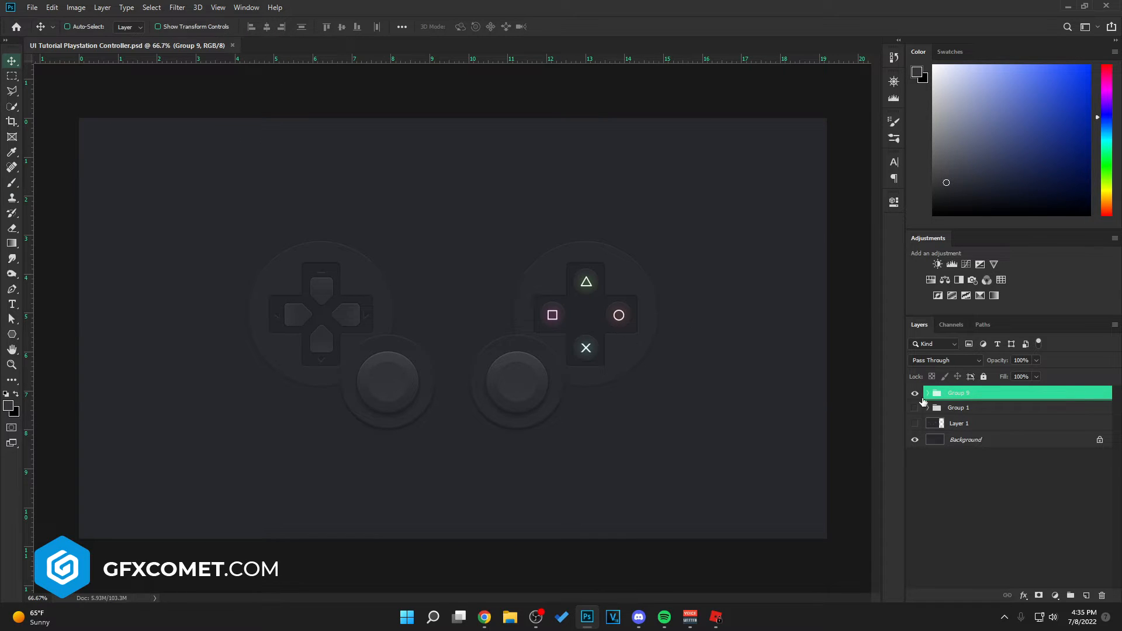
- Hide the rebuilt controller group and show and select the reference layer around its speaker holes
left_click(915, 393)
left_click(915, 424)
left_click(964, 424)
key("h")
scroll(316, 298, "up", 3)
left_click_drag(529, 404, 526, 411)
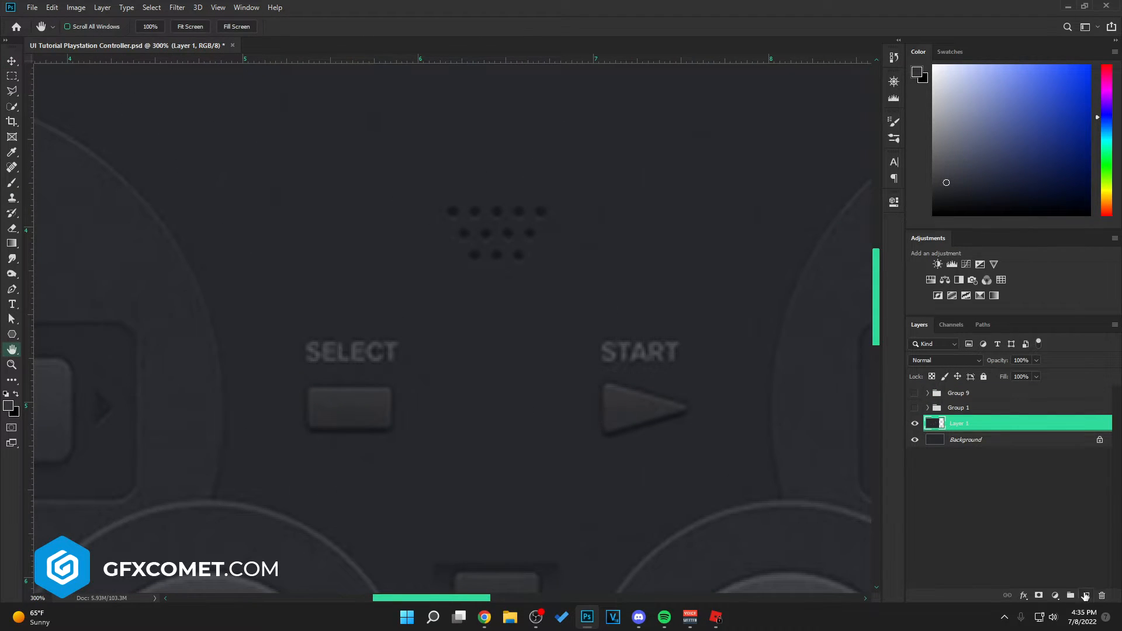
- Draw a 7 px circle on a new layer and place it just beside the first reference speaker hole
left_click(1086, 595)
right_click(11, 334)
left_click(58, 357)
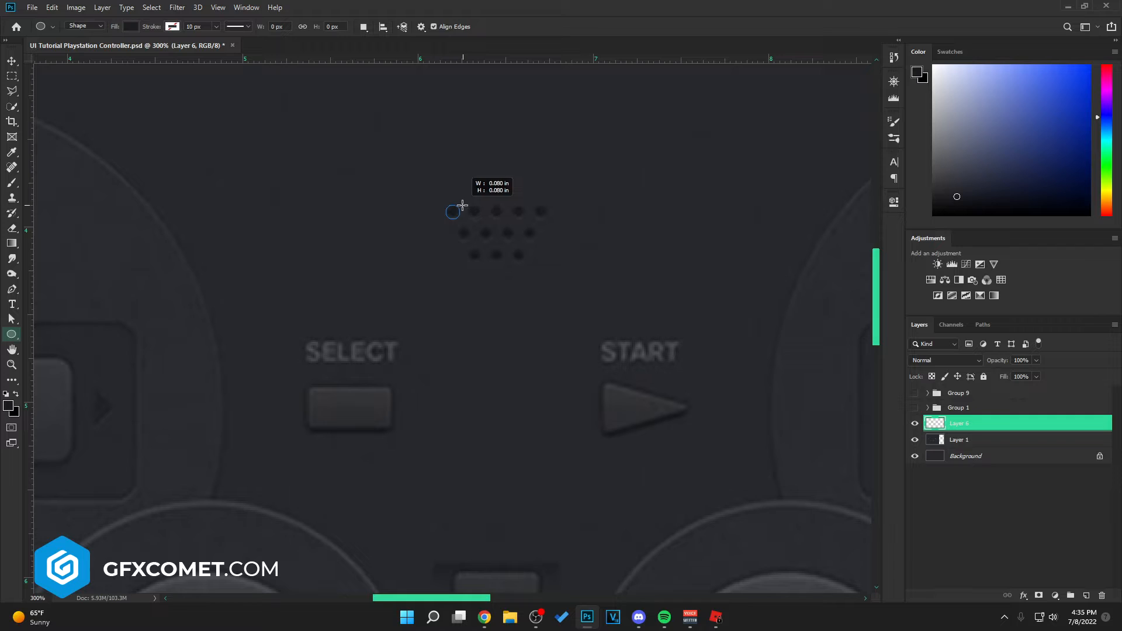
left_click_drag(463, 206, 460, 205)
key("v")
scroll(529, 253, "up", 2)
key("space")
left_click_drag(521, 280, 566, 345)
key("ctrl+t")
left_click_drag(469, 219, 467, 220)
key("Return")
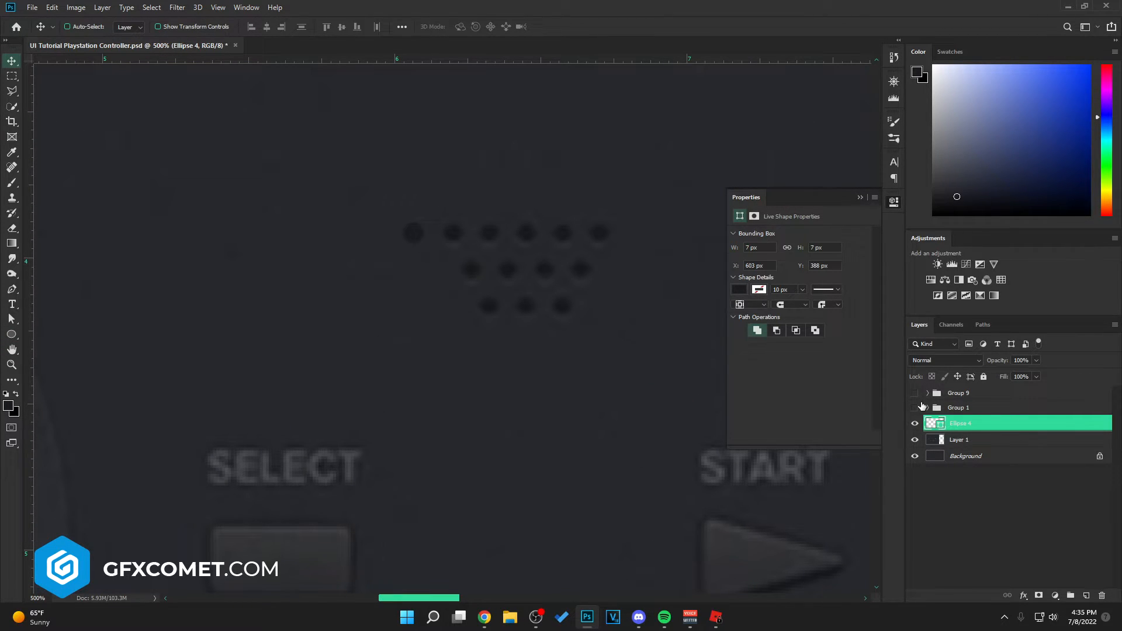
- Copy the inner and drop shadow layer style from a shape in the rebuilt controller group onto the small circle
left_click(915, 393)
left_click(571, 281, "ctrl")
right_click(960, 545)
left_click(988, 320)
left_click(928, 393)
left_click(915, 393)
left_click(415, 246, "ctrl")
- Set the small circle's drop shadow distance to 2 px
double_click(1008, 425)
left_click(697, 449)
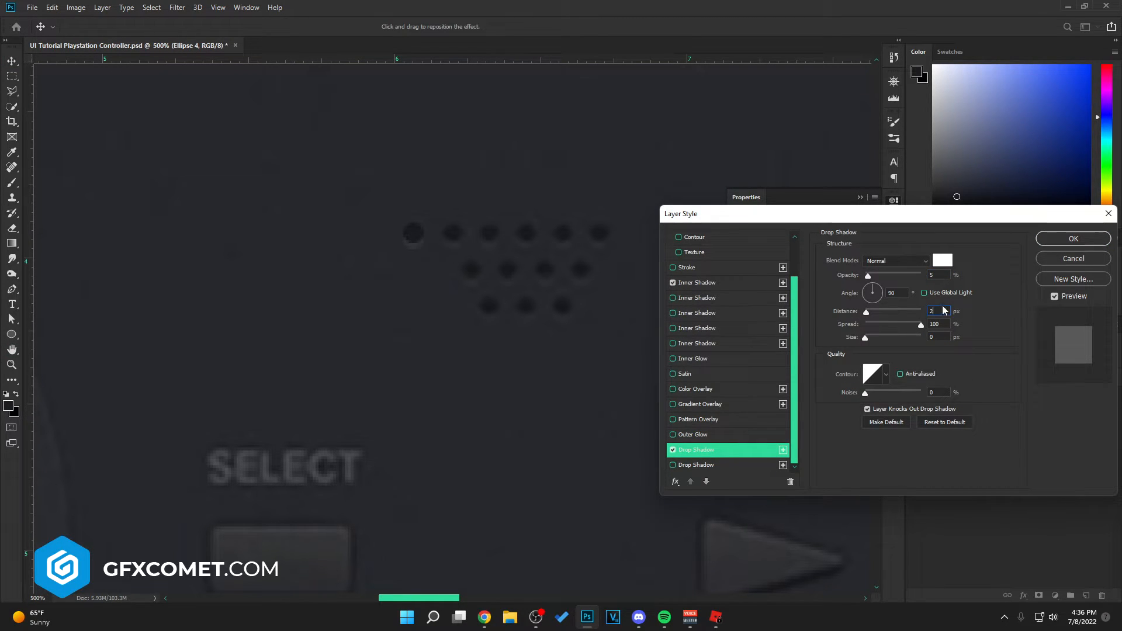
left_click(1074, 238)
- Duplicate the styled circle over the reference speaker holes, in rows of five, four and three
left_click_drag(478, 247, 526, 243)
left_click_drag(516, 245, 613, 245)
left_click_drag(600, 239, 562, 311)
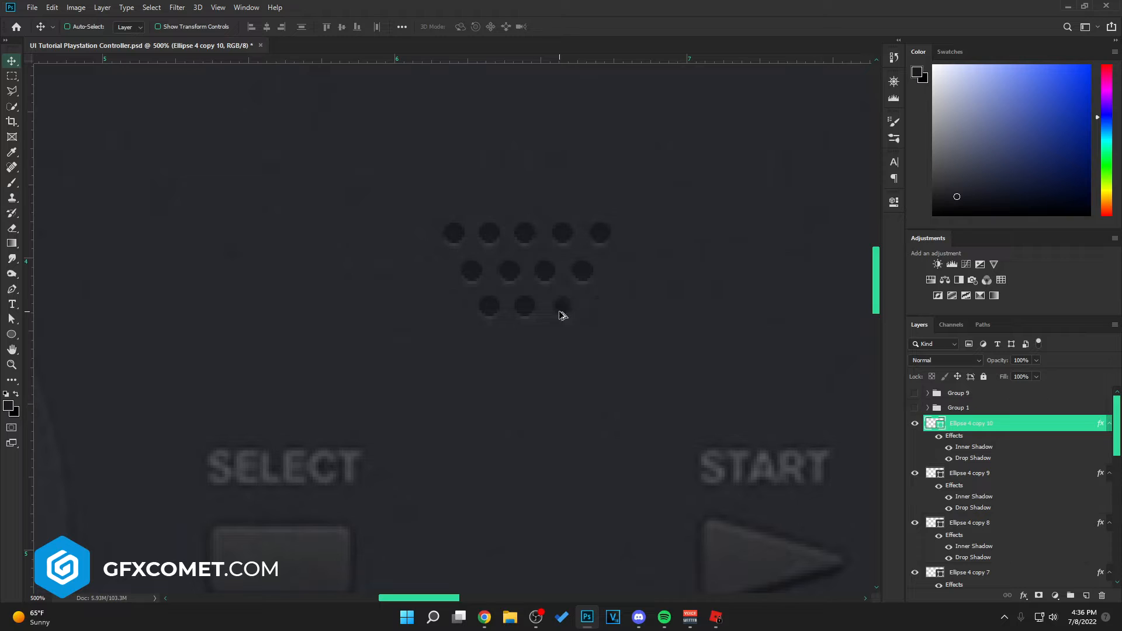
- Group all the speaker-hole circle layers and move the new group to the top of the layer stack
key("ctrl+minus")
key("ctrl+minus")
key("ctrl+minus")
key("ctrl+minus")
key("ctrl+minus")
scroll(977, 513, "down", 10)
left_click(976, 529, "shift")
key("ctrl+g")
left_click_drag(959, 422, 951, 391)
- Show the rebuilt controller group and move it sideways to line up with the speaker holes
left_click(951, 408)
left_click(914, 407)
left_click_drag(643, 383, 519, 383)
- Move the speaker-hole group into the controller group and name the inner groups 1, 2 and Dots
left_click(928, 393)
left_click(928, 393)
left_click(928, 407)
left_click_drag(964, 393, 970, 408)
left_click(937, 452)
double_click(965, 437)
type("1")
left_click(977, 423)
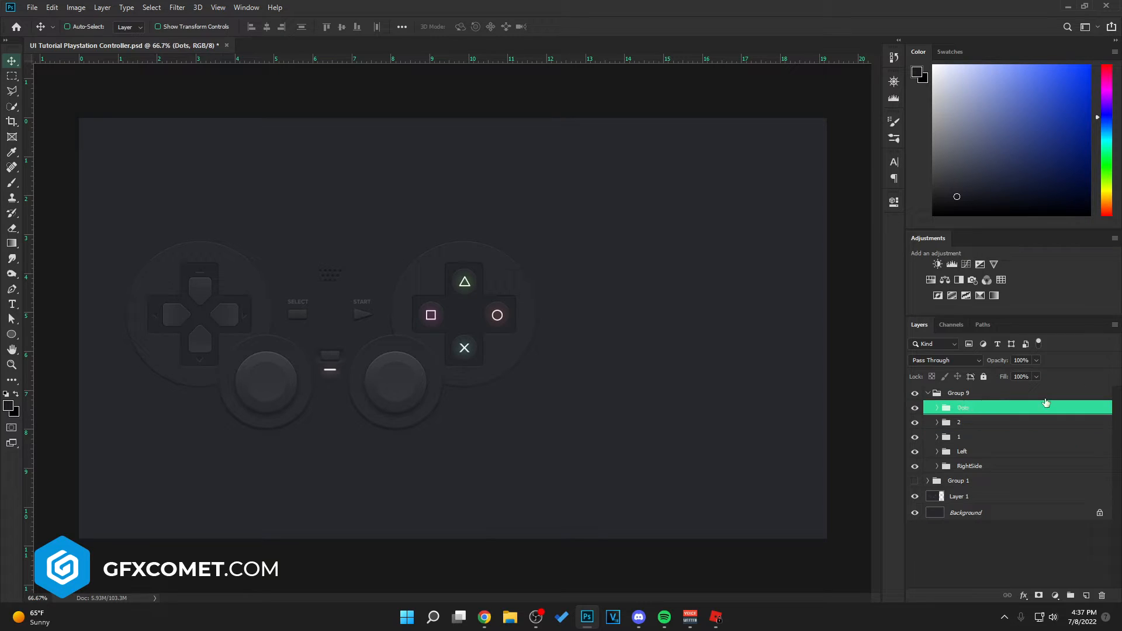
- Hide the controller group, place the reference layer directly above Group 1 and save the document
left_click(927, 392)
left_click(915, 394)
left_click(915, 407)
left_click(914, 408)
left_click_drag(959, 423, 957, 403)
key("ctrl+s")
- Draw a rounded rectangle with a 3 px radius, about 47 by 21 px, on a new layer to match the SELECT button
key("ctrl+plus")
key("ctrl+plus")
key("space")
left_click_drag(114, 317, 499, 373)
right_click(11, 333)
left_click(64, 345)
left_click_drag(468, 26, 456, 27)
type("3")
left_click(1086, 596)
mouse_move(348, 328)
left_mouse_down()
mouse_move(401, 354)
mouse_move(501, 357)
left_mouse_up()
key("v")
- Fill the rounded rectangle with a colour sampled from the reference SELECT button
double_click(939, 412)
left_click(439, 344)
mouse_move(361, 341)
left_mouse_down()
mouse_move(353, 345)
mouse_move(390, 337)
mouse_move(380, 349)
mouse_move(371, 335)
left_mouse_up()
left_click(1072, 370)
- Copy the layer style of Ellipse 1 in the RightSide group onto the rounded rectangle and hide the controller group
left_click(915, 395)
left_click(686, 338, "ctrl")
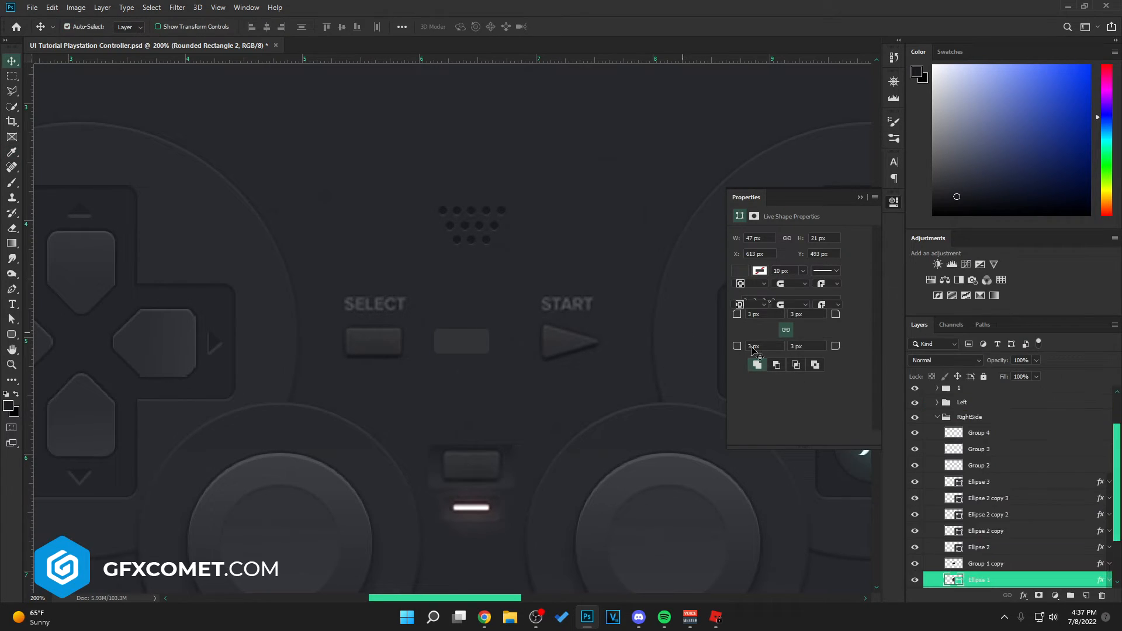
right_click(994, 582)
left_click(1012, 464)
scroll(1011, 464, "up", 1)
scroll(1011, 464, "up", 1)
left_click(929, 393)
left_click(915, 393)
right_click(1051, 408)
left_click(912, 387)
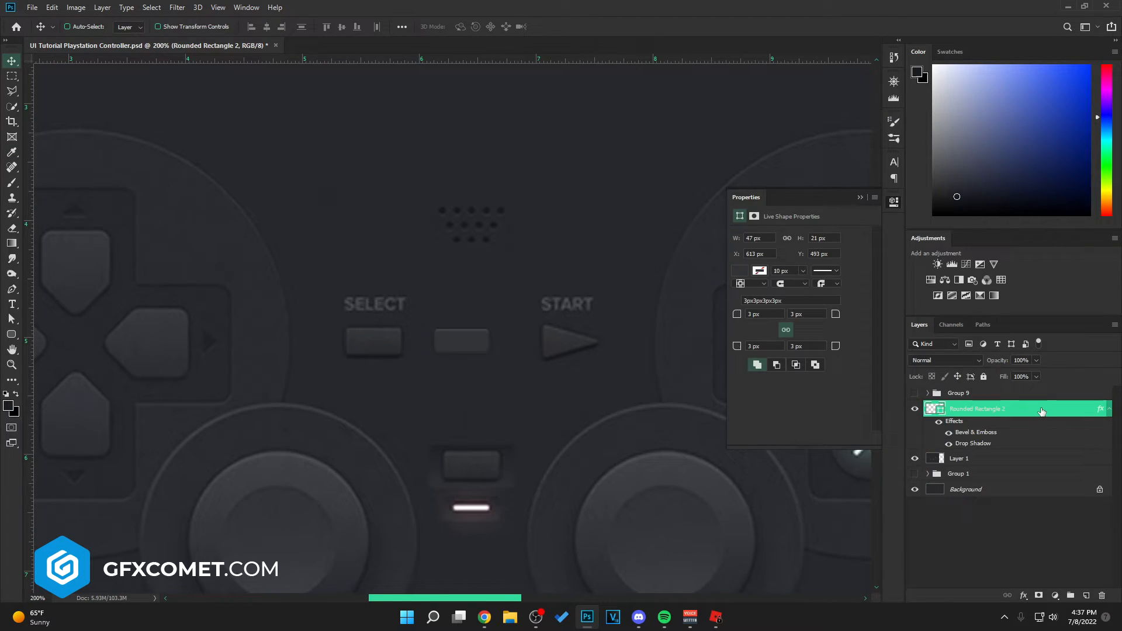
- Set the rectangle's bevel highlight opacity to 5% and shadow opacity to 0%, and check its drop shadow settings
double_click(1041, 411)
left_click(759, 274)
scroll(721, 450, "down", 1)
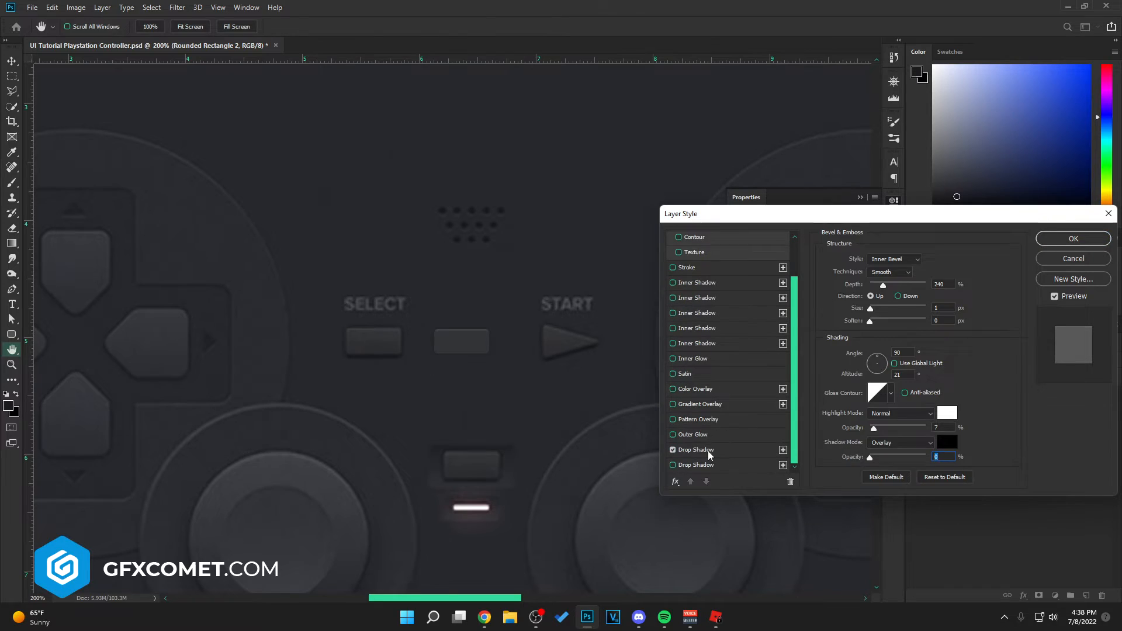
left_click(699, 450)
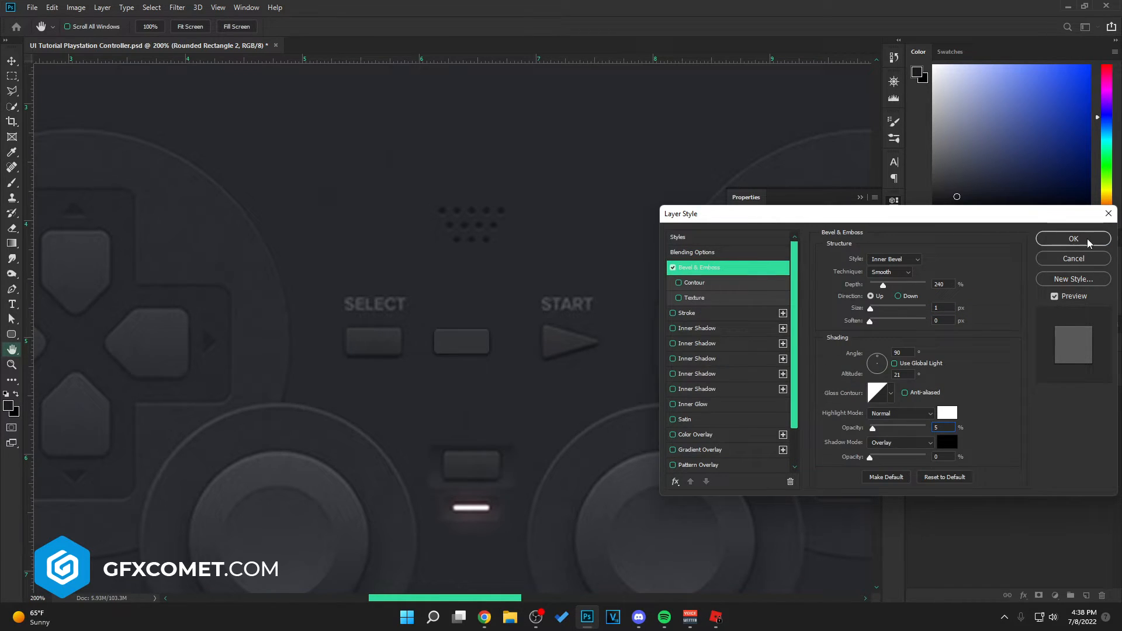
left_click(1088, 240)
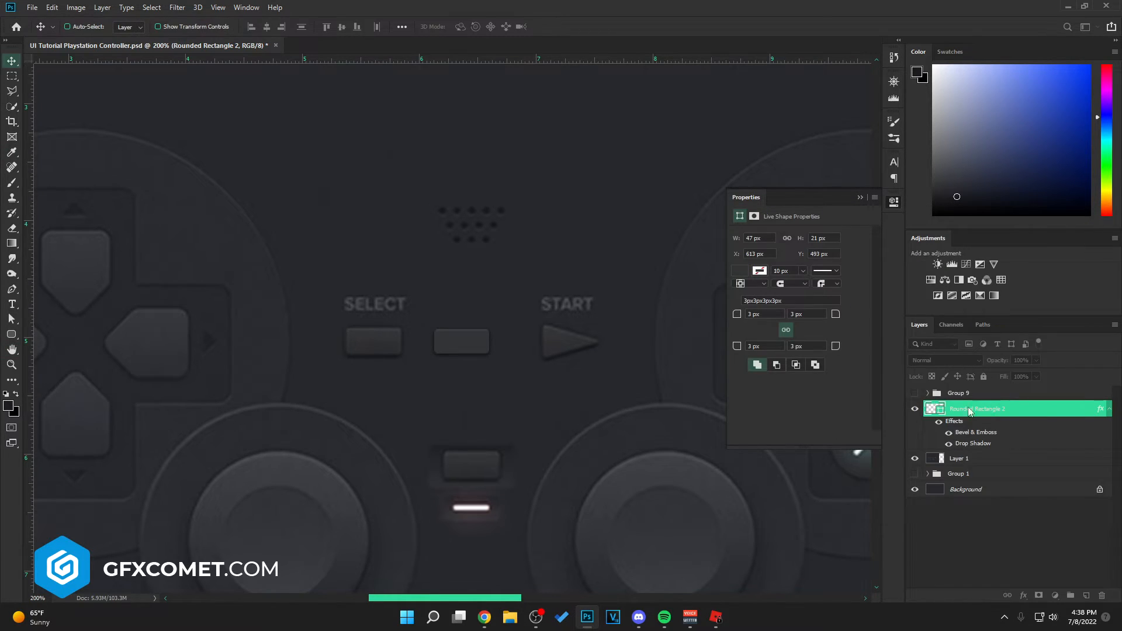
- Save the document and recolour the rounded rectangle #302f32, sampled from the reference SELECT button
key("ctrl+s")
double_click(935, 408)
left_click(368, 340)
left_click(372, 345)
left_click(374, 349)
left_click(371, 348)
left_click(356, 348)
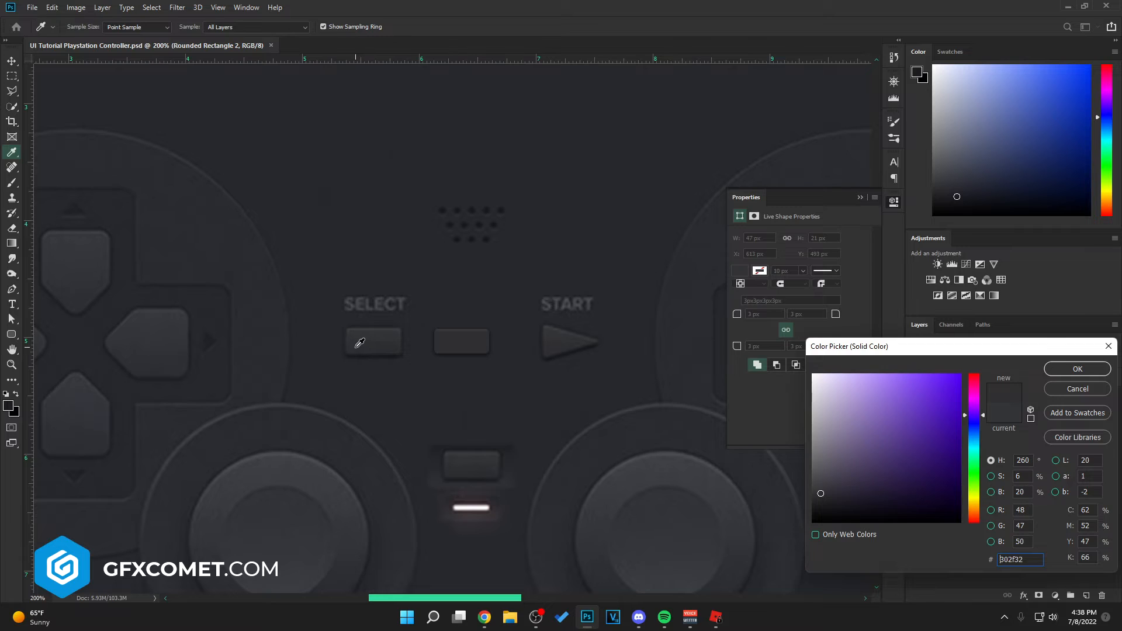
key("Return")
- Move the rounded rectangle over the reference SELECT button and resize it to 47 by 23 px
left_click_drag(481, 352, 374, 327)
key("ctrl+t")
key("Return")
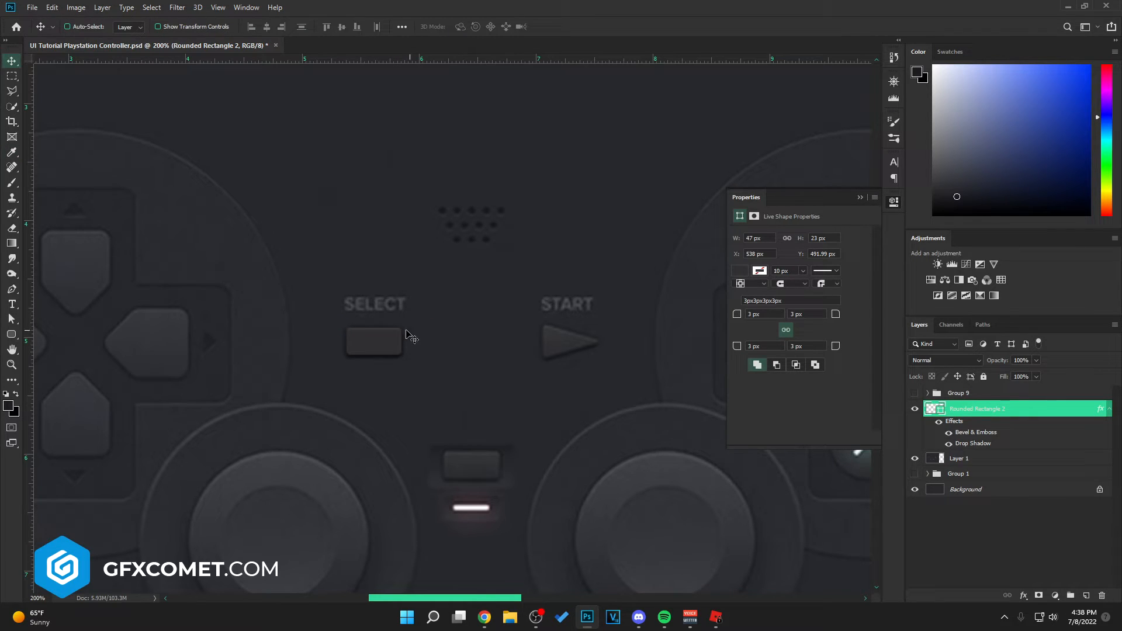
- Refine the rectangle's fill colour with the controller group shown and place it back over the SELECT button
left_click(916, 474)
left_click(915, 393)
double_click(935, 408)
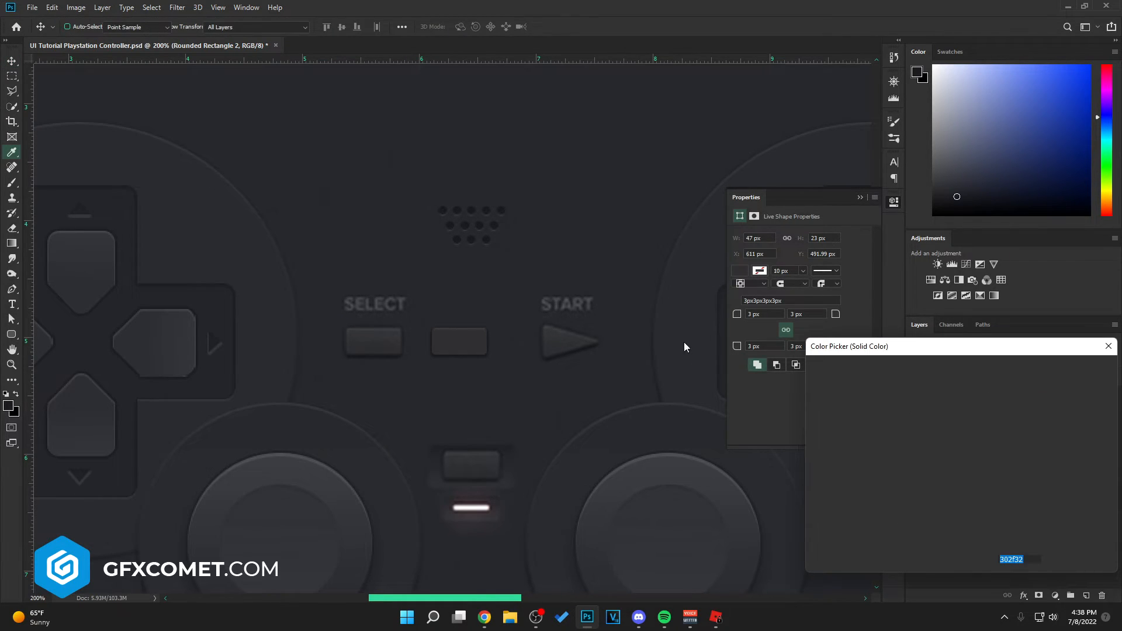
left_click(1078, 369)
left_click(915, 459)
left_click(915, 459)
left_click_drag(460, 342, 374, 342)
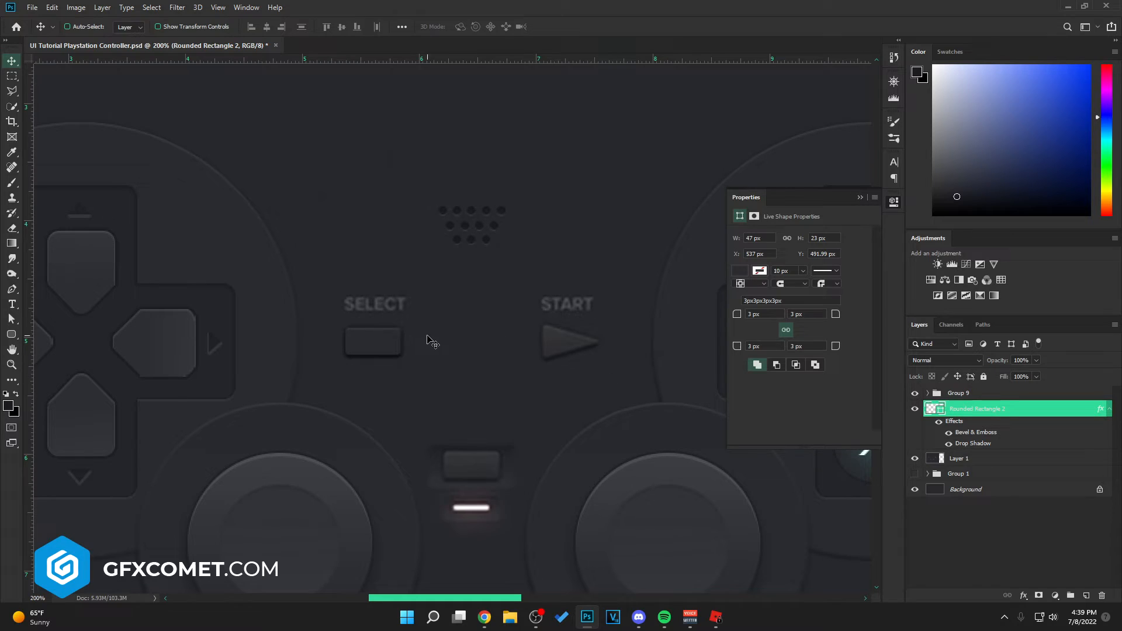
- Trace the triangular START button as a closed shape with the Pen tool
key("p")
left_click(545, 324)
left_click(599, 342)
left_click(545, 323)
left_click(12, 61)
- Fill the triangle with the SELECT button's colour and copy the rounded rectangle's layer style onto it
double_click(935, 408)
left_click(374, 342)
left_click(1077, 369)
left_click_drag(1101, 425, 1017, 409)
left_click(1109, 409, "alt")
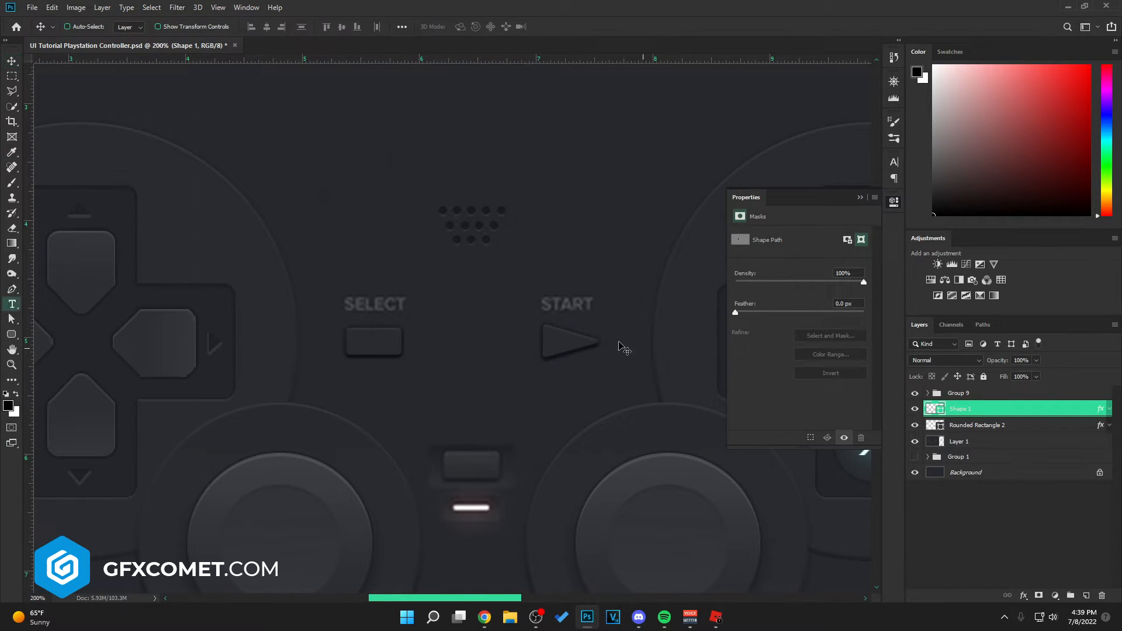
- Add the text START in Montserrat Medium above the triangular button
key("t")
key("x")
left_click(565, 313)
type("START")
key("ctrl+a")
key("ctrl+plus")
- Colour the START text #4a4c50, sampled from the reference SELECT label, and commit the text
left_click(468, 26)
left_click(301, 273)
left_click(305, 270)
left_click(304, 275)
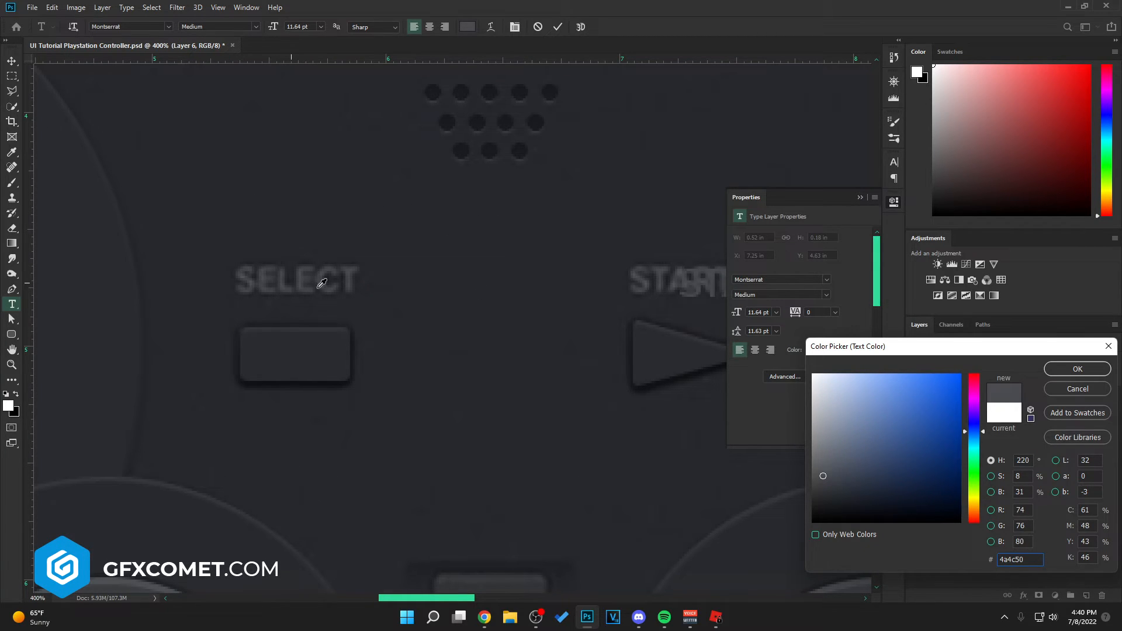
key("Return")
key("ctrl+Return")
- Position the START text just above the reference START label, scale it to match and save
key("v")
left_click_drag(642, 239, 634, 236)
key("ctrl+t")
left_click_drag(744, 259, 742, 240)
key("Return")
key("ctrl+s")
- Copy the triangle's layer style onto the START text, collapse its effects list and save
left_click(975, 428)
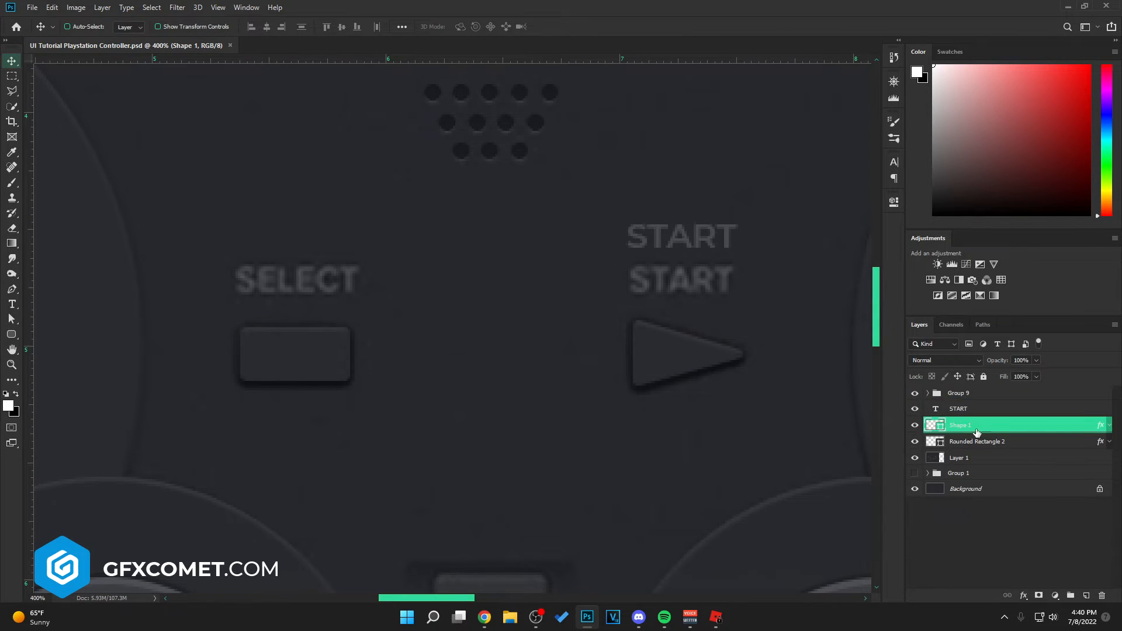
right_click(1003, 431)
left_click(912, 377)
right_click(995, 408)
left_click(912, 474)
left_click(1109, 409)
key("ctrl+s")
- Set the START text's drop shadow to 35% opacity, 0 px distance and 7% spread
double_click(1031, 413)
left_click(858, 456)
left_click(1012, 332)
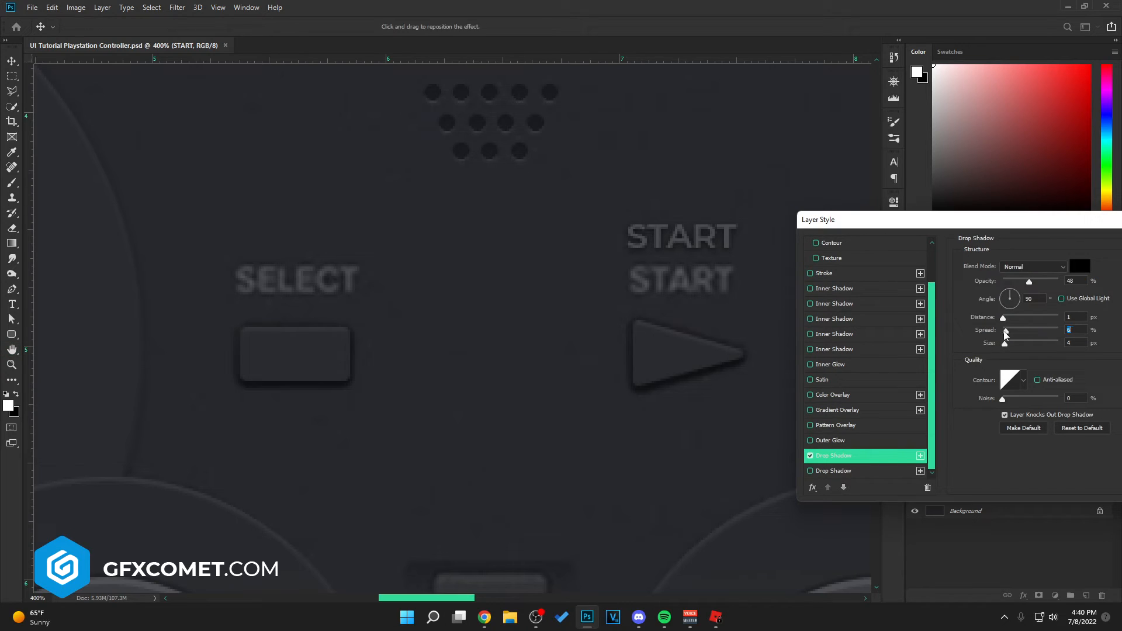
type("35")
left_click_drag(1002, 222, 848, 222)
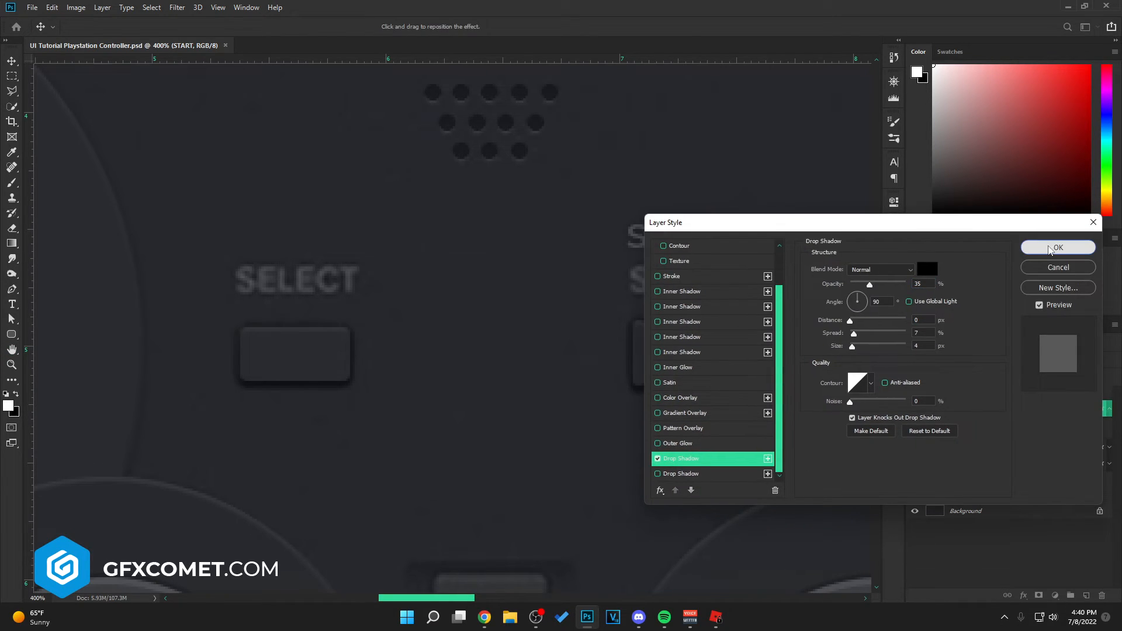
left_click(1055, 247)
- Duplicate the START text over the reference SELECT label, change it to SELECT and nudge it into place
left_click_drag(715, 241, 303, 280)
double_click(300, 279)
type("SELECT")
left_click(432, 326)
key("Right")
key("Right")
key("Right")
key("Right")
key("Right")
key("Right")
key("Right")
key("Right")
- Collapse the effects of the SELECT and START text layers and select both labels together
left_click(1109, 408)
left_click(1109, 425)
left_click(1017, 425, "shift")
key("ctrl+minus")
key("ctrl+minus")
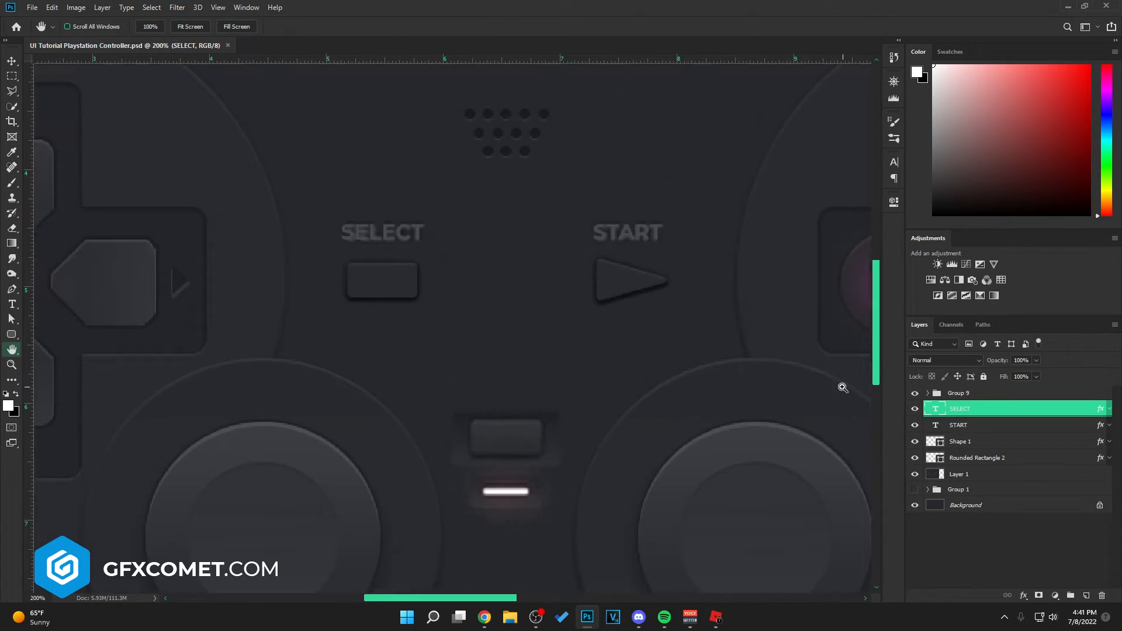
- Draw a rounded rectangle with a 5 px radius over the reference's center button recess, move it beside the reference and save
key("ctrl+plus")
left_click(1020, 394)
left_click(11, 335)
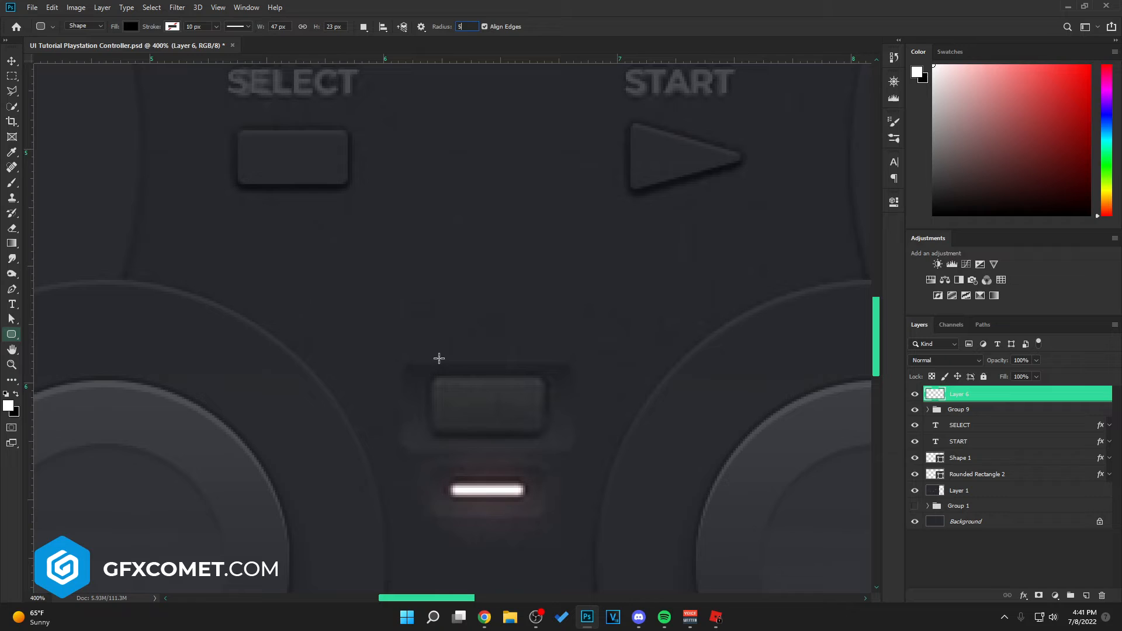
left_click_drag(448, 396, 574, 450)
key("v")
left_click_drag(447, 431, 639, 432)
key("ctrl+s")
- Fill the new recess rectangle with the color sampled from the reference's center button recess
left_click(864, 193)
double_click(935, 394)
left_click(561, 407)
left_click(1077, 369)
- Add a new layer clipped to the recess rectangle and brush on shading with dark and light tones sampled from the reference recess
key("ctrl+shift+alt+n")
left_click(1043, 402, "alt")
key("b")
left_click(549, 366, "alt")
key("bracketleft")
key("bracketleft")
key("bracketleft")
key("bracketleft")
key("bracketleft")
key("bracketleft")
left_click_drag(560, 336, 567, 340)
left_click(543, 448, "alt")
left_click_drag(819, 511, 502, 480)
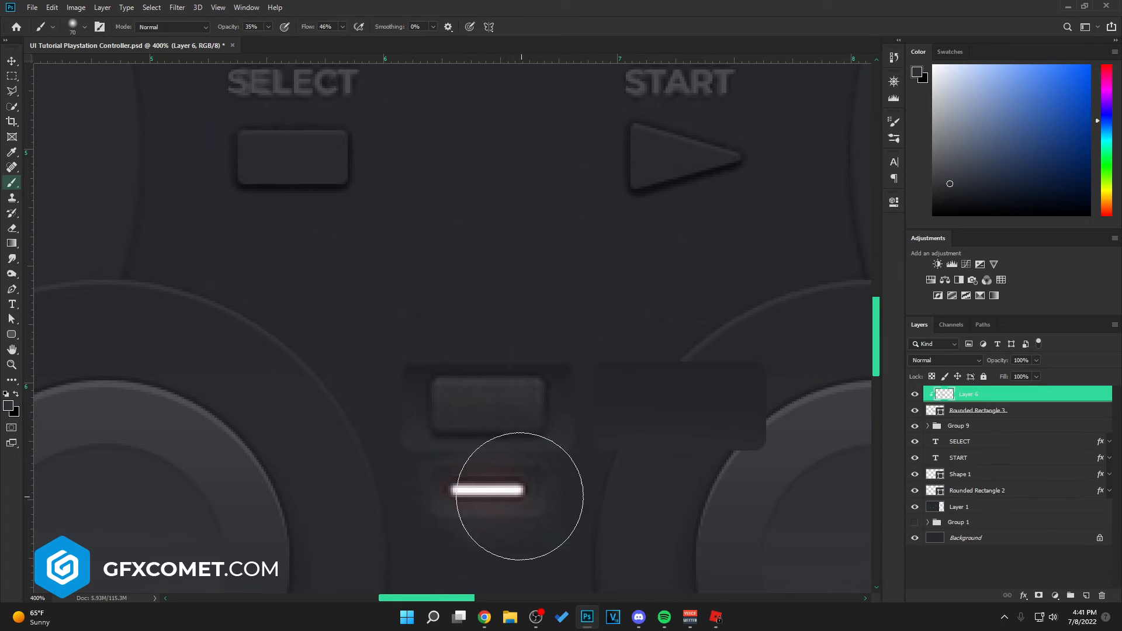
- Duplicate the SELECT button's rectangle, bring it to the front and center it on the new recess
key("v")
left_click(339, 179, "ctrl")
key("ctrl+j")
key("ctrl+shift+bracketright")
left_click_drag(343, 216, 538, 462)
left_click_drag(510, 426, 702, 426)
left_click(935, 431, "ctrl")
key("ctrl+d")
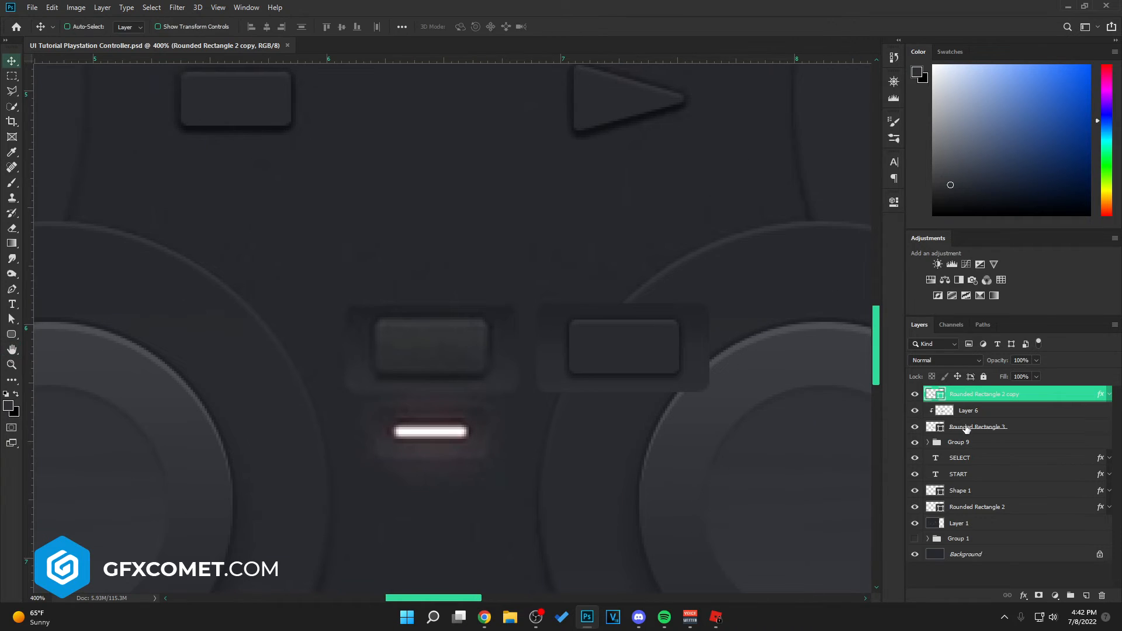
- Duplicate the recess rectangle, scale the copy down to the reference light panel's size and center it horizontally below the recess
left_click(966, 427)
left_click(975, 412, "shift")
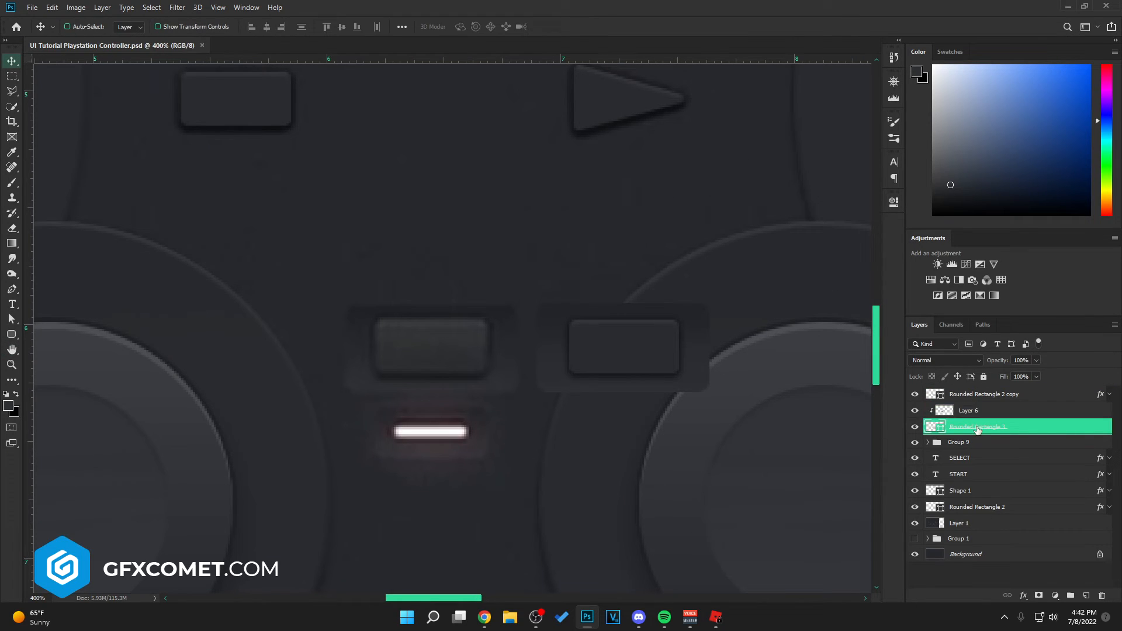
key("ctrl+alt+e")
left_click_drag(346, 324, 500, 436)
key("ctrl+t")
left_click_drag(553, 493, 665, 461)
key("Return")
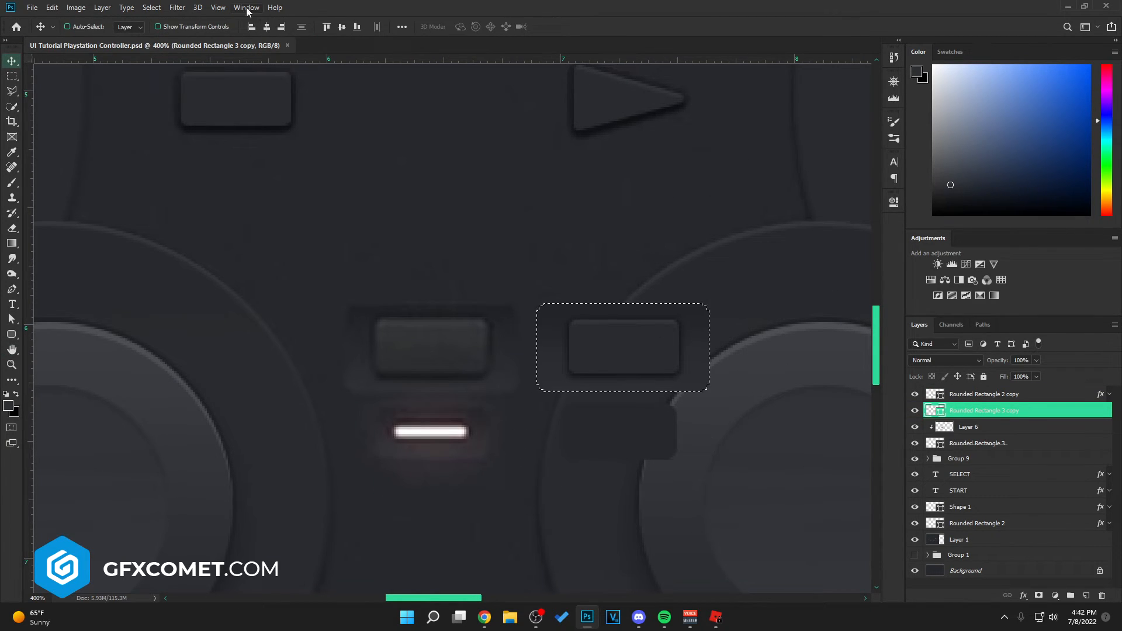
left_click(266, 26)
key("ctrl+d")
- Copy the recess shading layer, clip it to the small light panel and scale it to fit
left_click_drag(1000, 427, 987, 416)
left_click(986, 419, "alt")
left_click_drag(707, 428, 704, 426)
key("ctrl+t")
left_click_drag(272, 177, 361, 229)
key("Return")
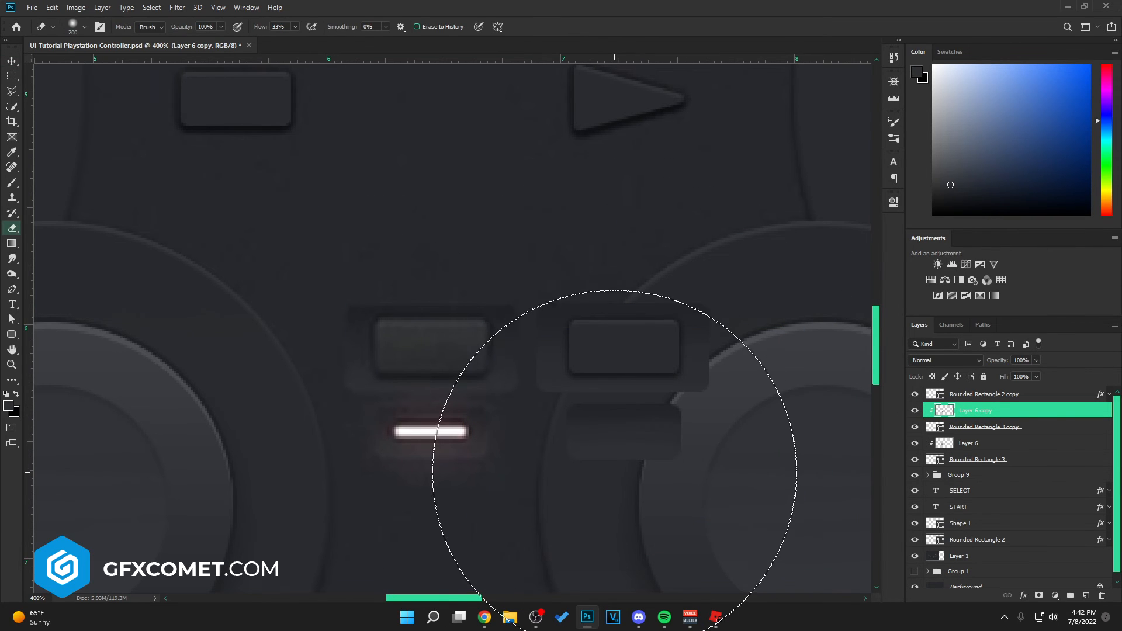
- Apply a Gaussian Blur with a 37.4 px radius to the light panel's shading layer
key("Down")
key("Down")
key("Down")
left_click(177, 7)
left_click(346, 184)
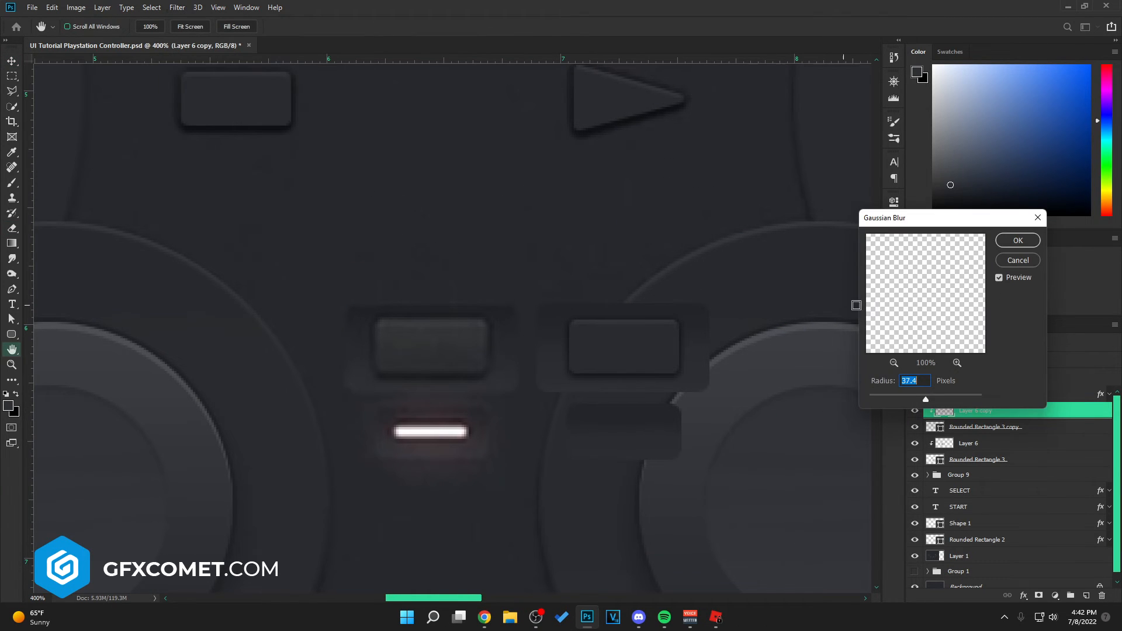
left_click(1023, 244)
- Draw a 34 × 7 px rounded bar with 2 px corners over the reference light and shift it onto the new panel
left_click(11, 334)
left_click(73, 345)
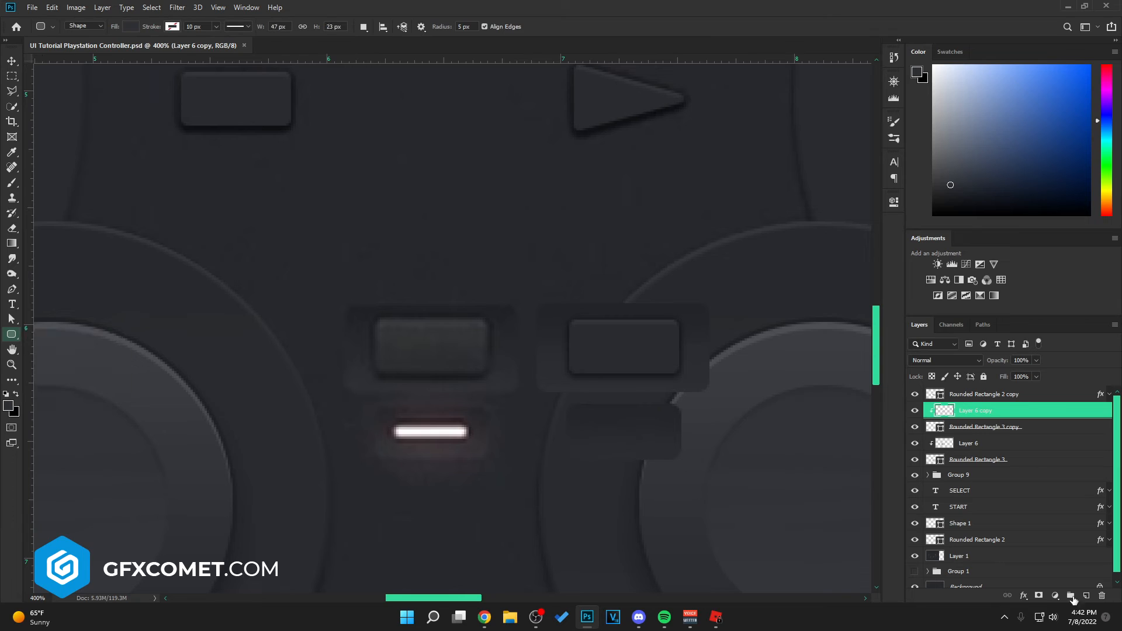
left_click(984, 394)
left_click(1087, 595)
left_click_drag(389, 423, 469, 439)
type("2v")
key("ctrl+minus")
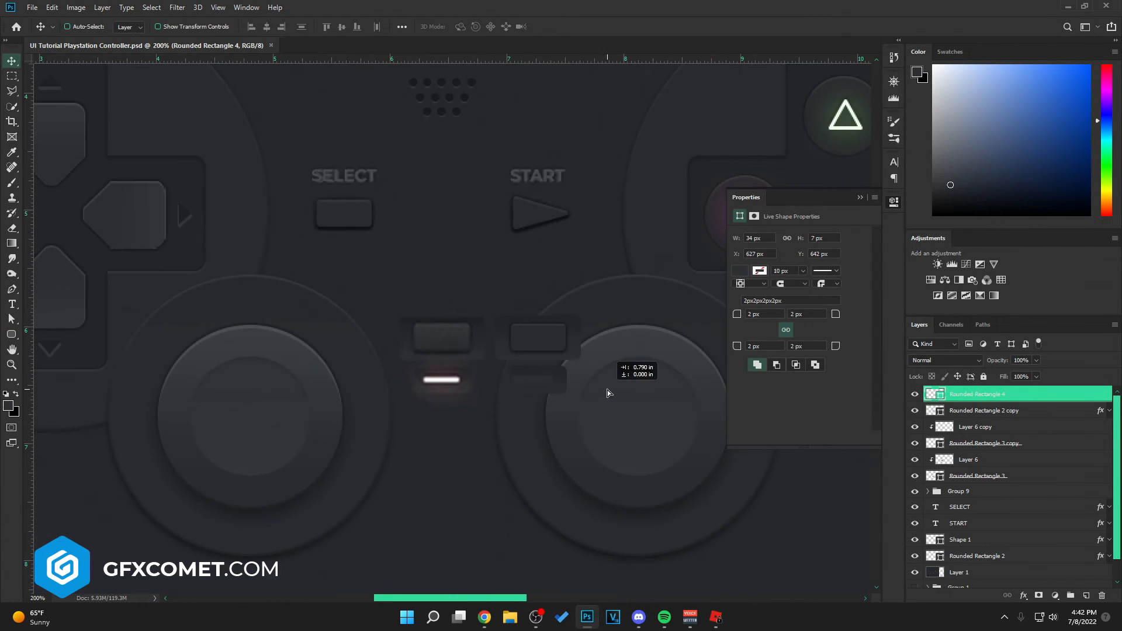
- Copy the circle symbol's layer style onto the light bar and fill the bar with the reference light's color
key("ctrl+minus")
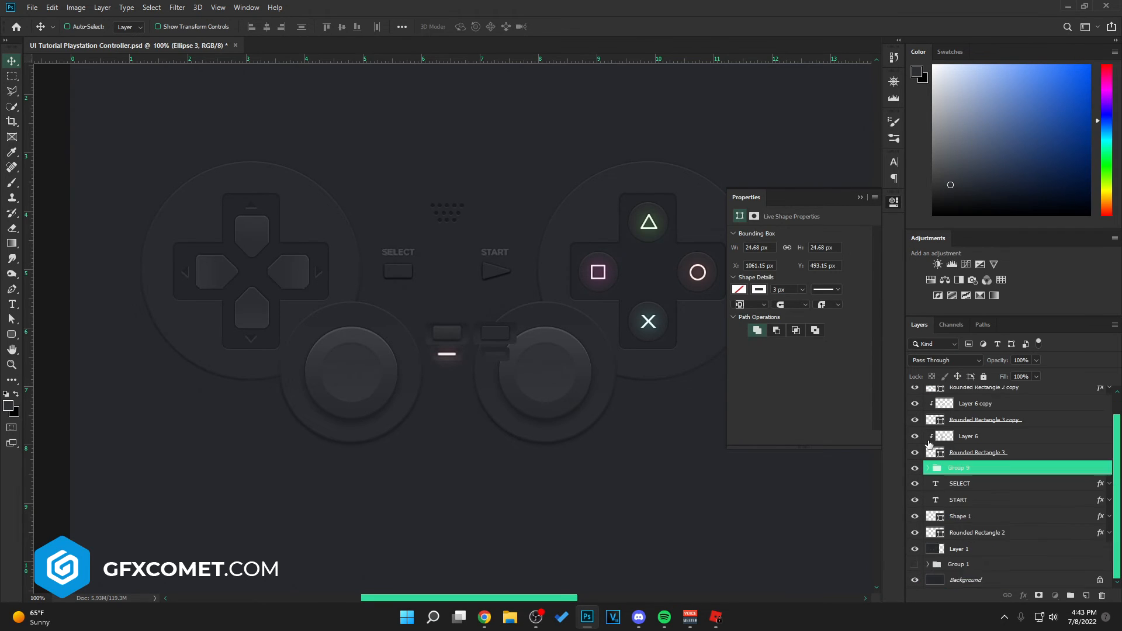
key("ctrl+plus")
key("ctrl+plus")
left_click(860, 197)
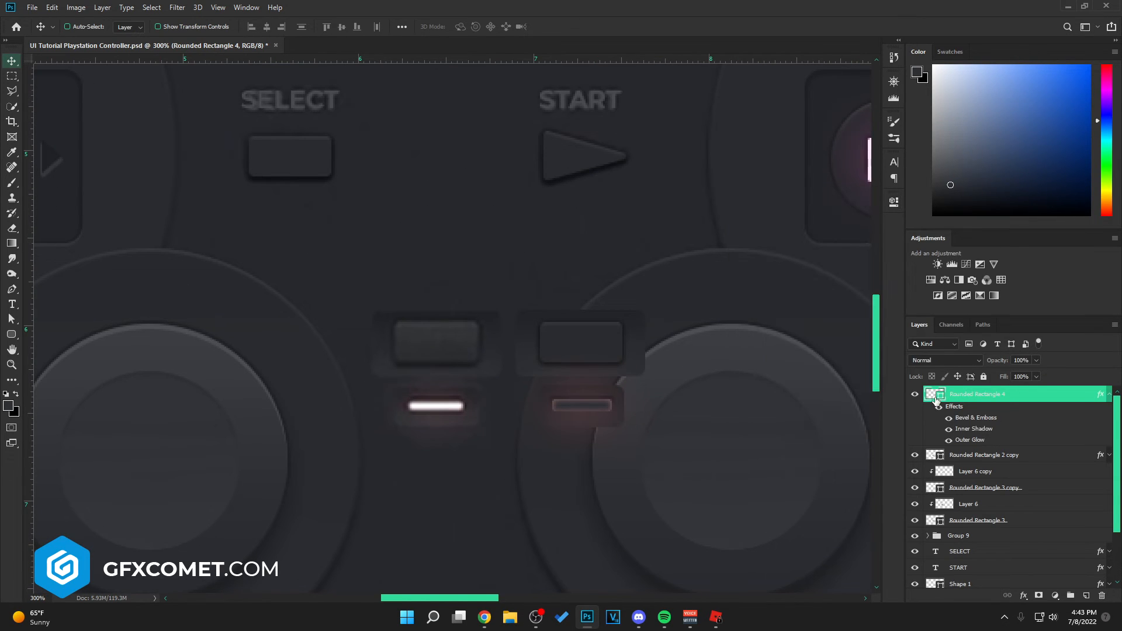
double_click(935, 394)
left_click(433, 404)
key("Return")
key("h")
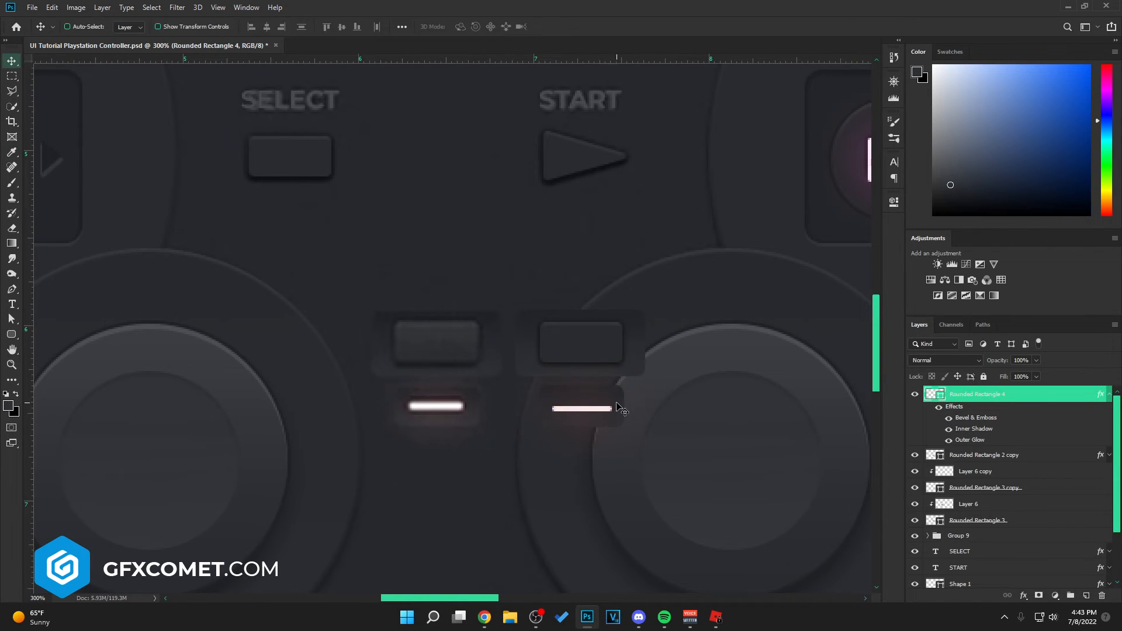
- Reduce the light bar's height slightly with Free Transform to match the reference light and save
key("ctrl+plus")
key("ctrl+plus")
key("ctrl+t")
left_click_drag(668, 446, 671, 452)
key("Return")
key("ctrl+s")
- Adjust the light bar's Bevel & Emboss size and add a 1 px outside stroke at 42% opacity
double_click(1042, 393)
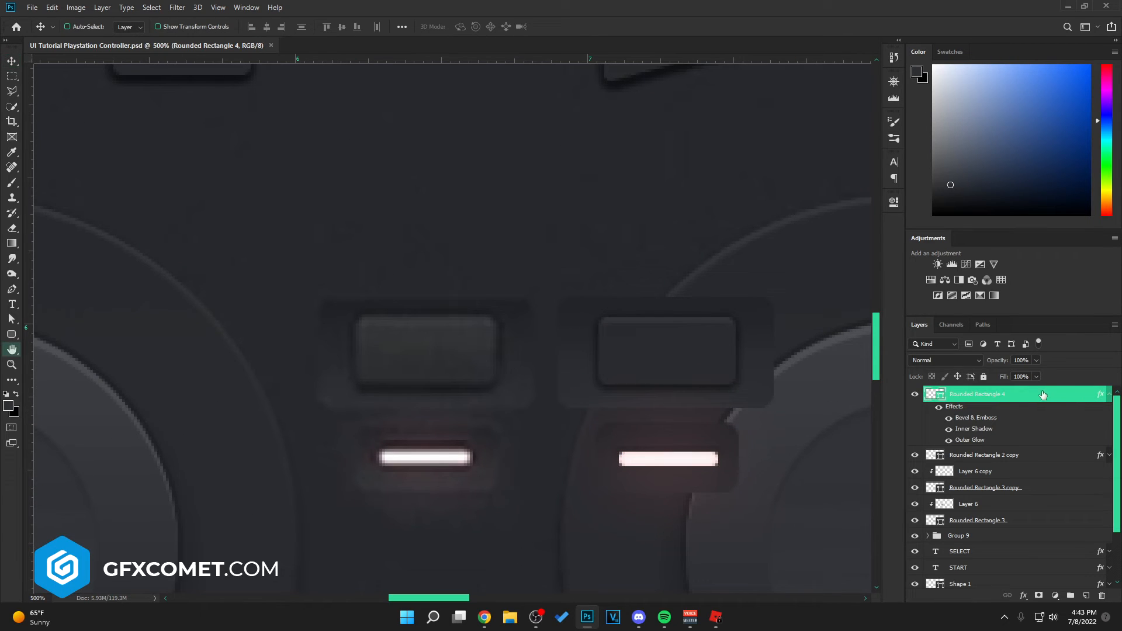
left_click(842, 281)
left_click_drag(1009, 321, 1008, 319)
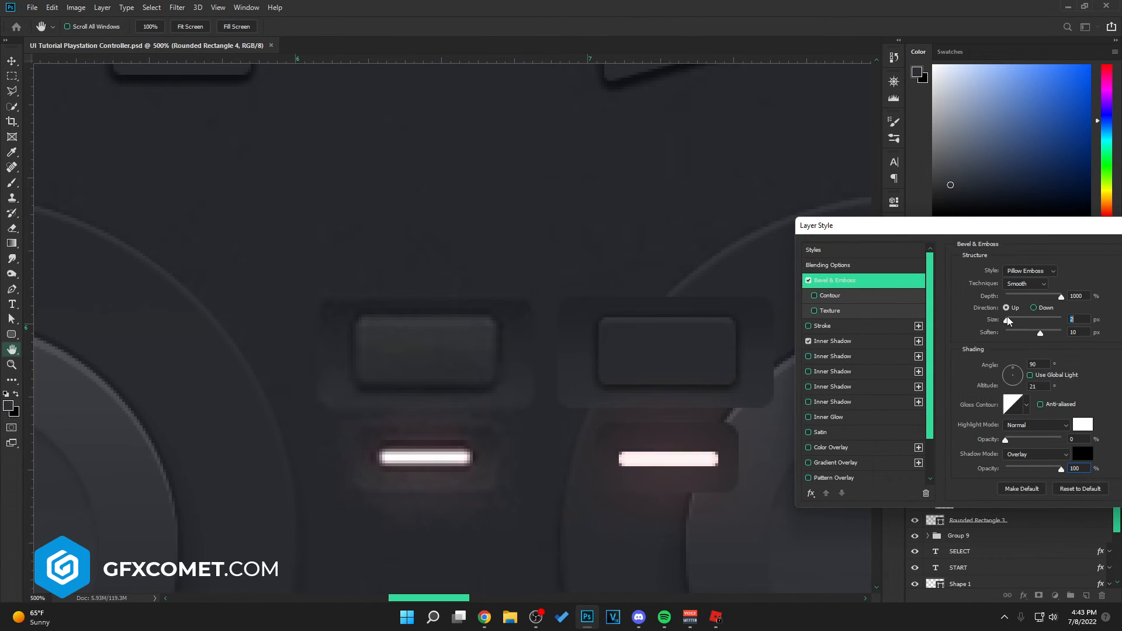
left_click(838, 327)
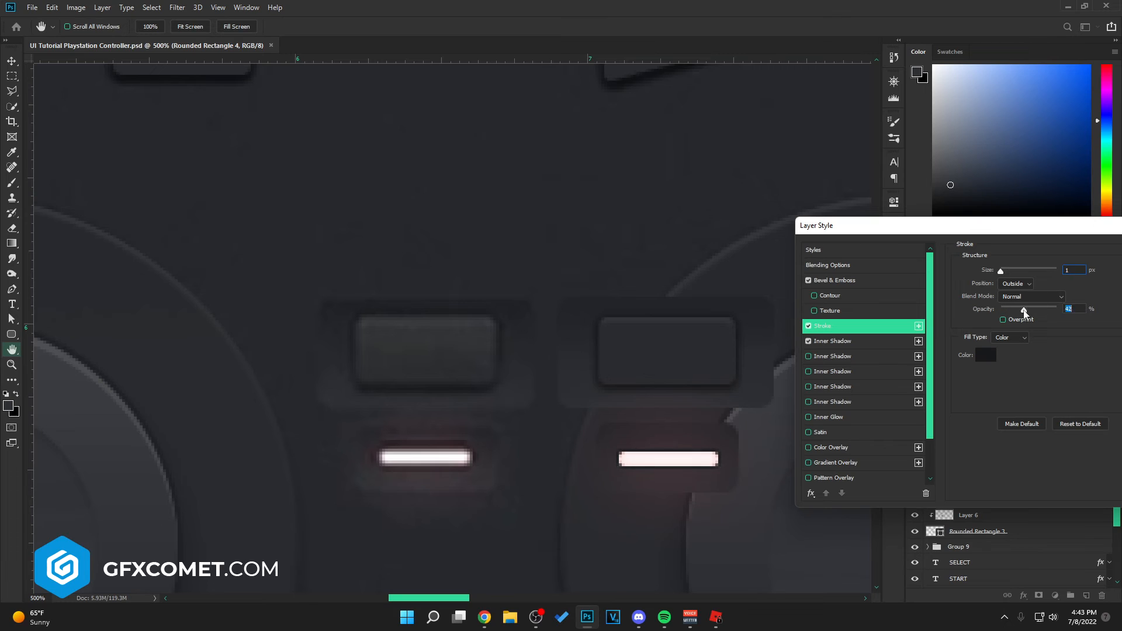
- Set the light bar's inner shadow color to a salmon red, RGB 242, 109, 109, and apply the layer style
left_click(833, 342)
left_click(1078, 272)
left_click(895, 382)
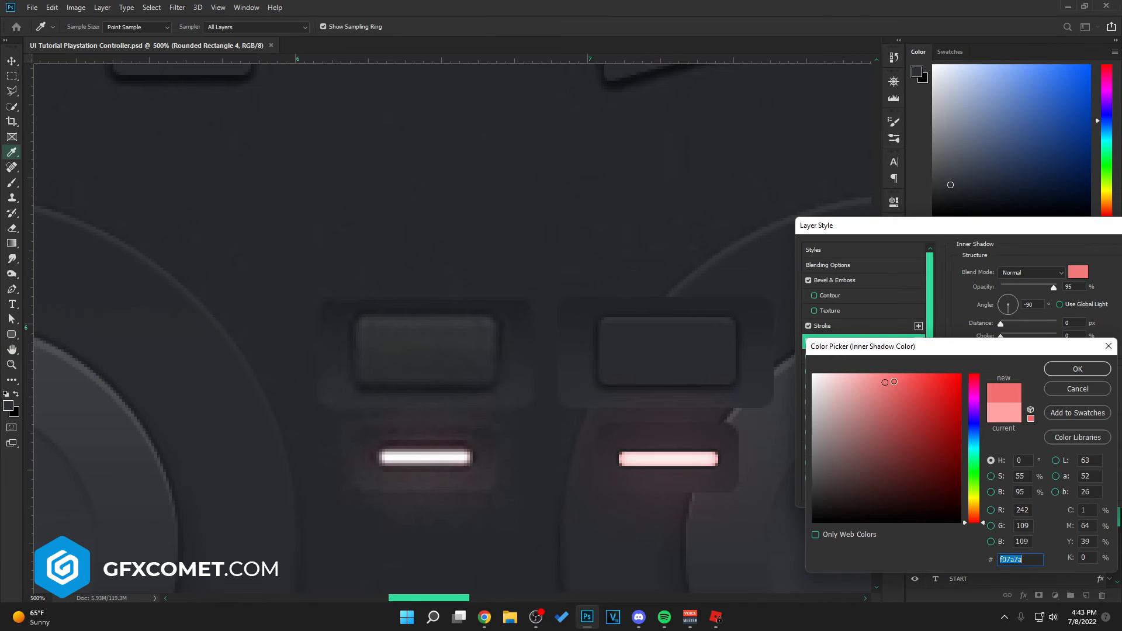
left_click(1059, 369)
left_click_drag(1045, 229, 917, 227)
type("75")
left_click(1070, 251)
- Collapse the light bar's effects, move all center button and light layers over the reference position and group them
key("ctrl+minus")
key("ctrl+minus")
key("ctrl+minus")
key("ctrl+minus")
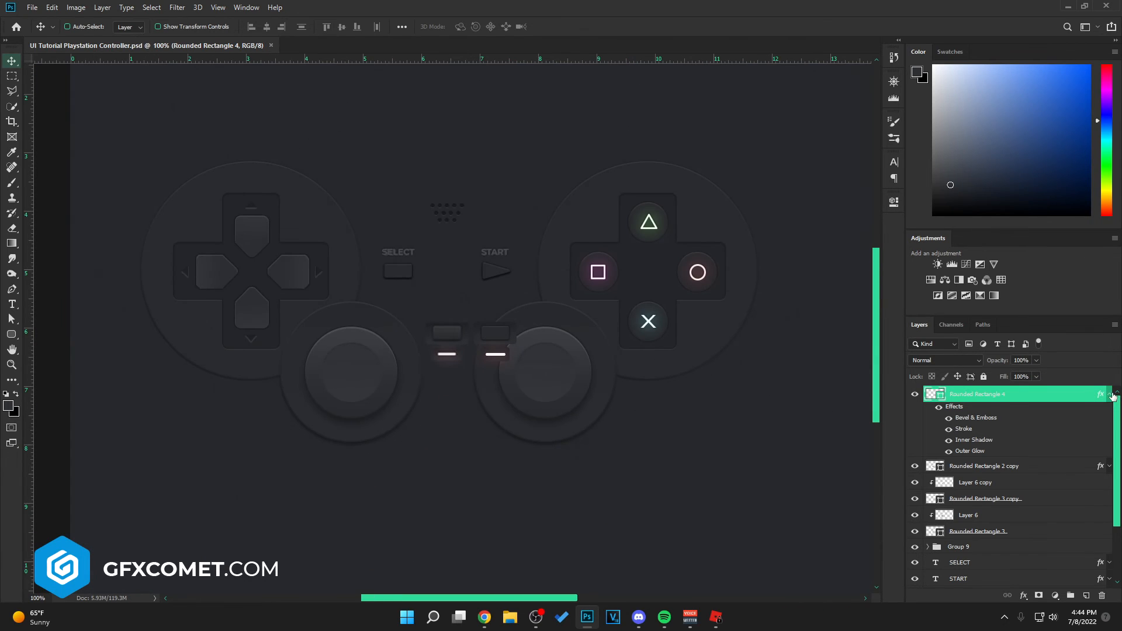
left_click(1110, 395)
left_click(993, 476, "shift")
left_click_drag(611, 331, 604, 331)
key("ctrl+g")
key("ctrl+minus")
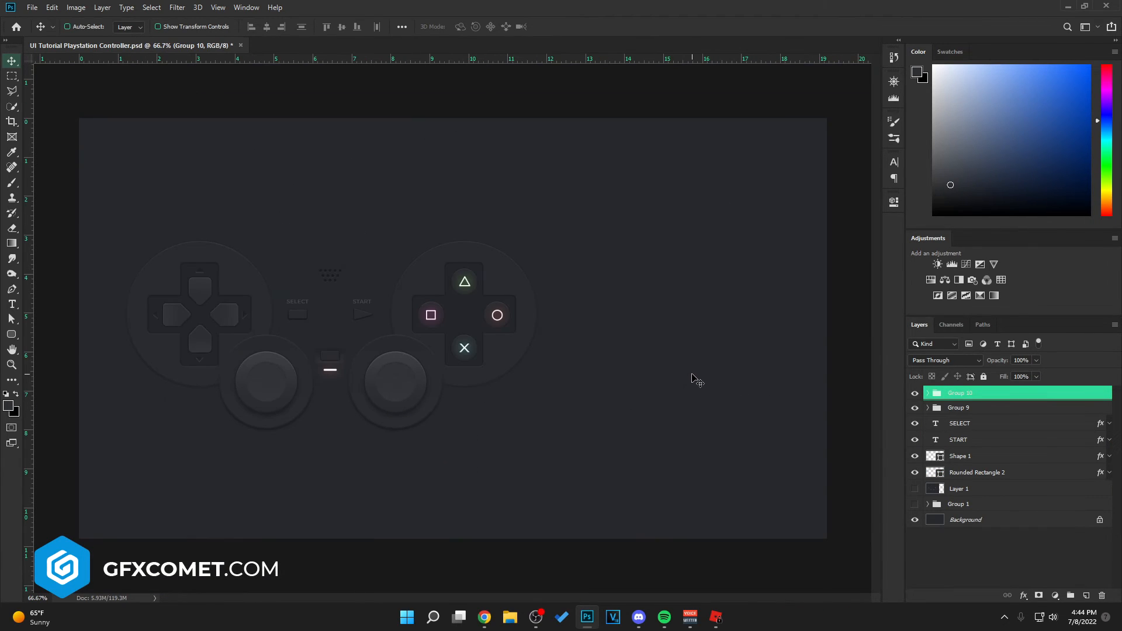
- Group all the controller layers into a single group and center it horizontally and vertically on the canvas
key("ctrl+plus")
key("ctrl+plus")
key("space")
left_click_drag(295, 425, 540, 378)
key("ctrl+minus")
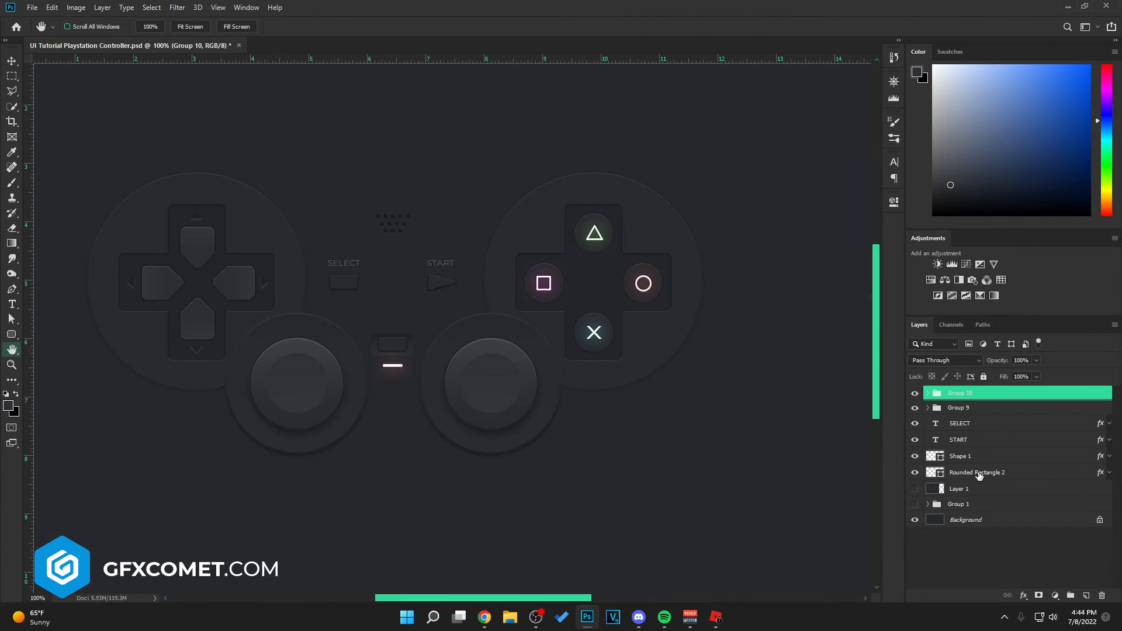
left_click(979, 473, "shift")
key("ctrl+g")
key("ctrl+minus")
key("ctrl+s")
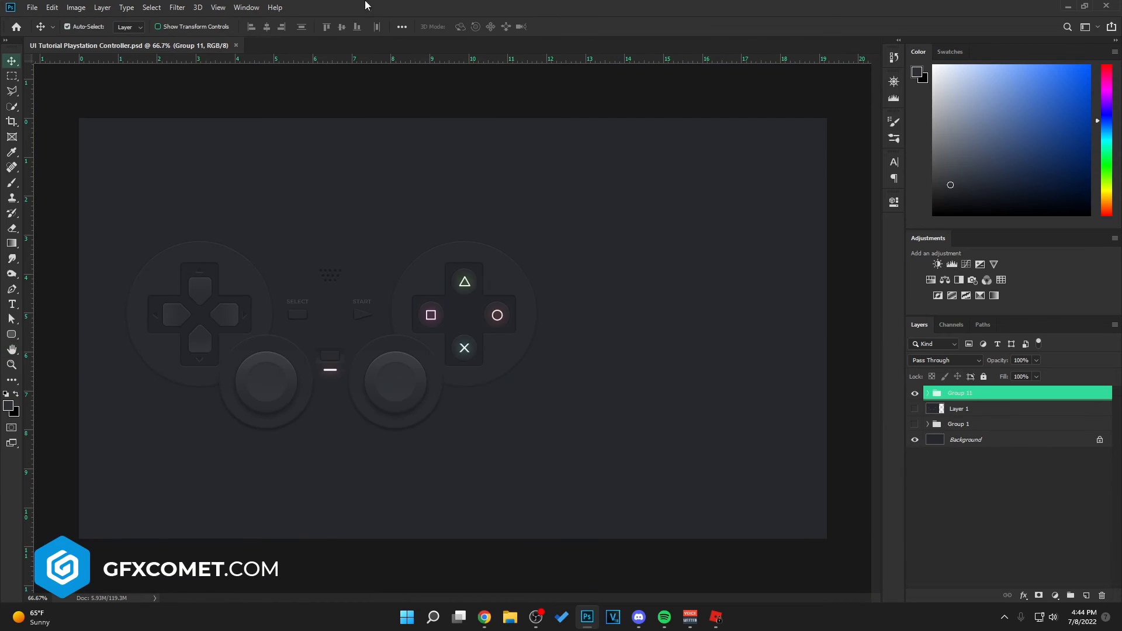
left_click(267, 26)
left_click(342, 26)
- Duplicate the Background layer and give the copy a Color Overlay of #2a2b2f
left_click(1037, 439)
key("ctrl+j")
double_click(1037, 444)
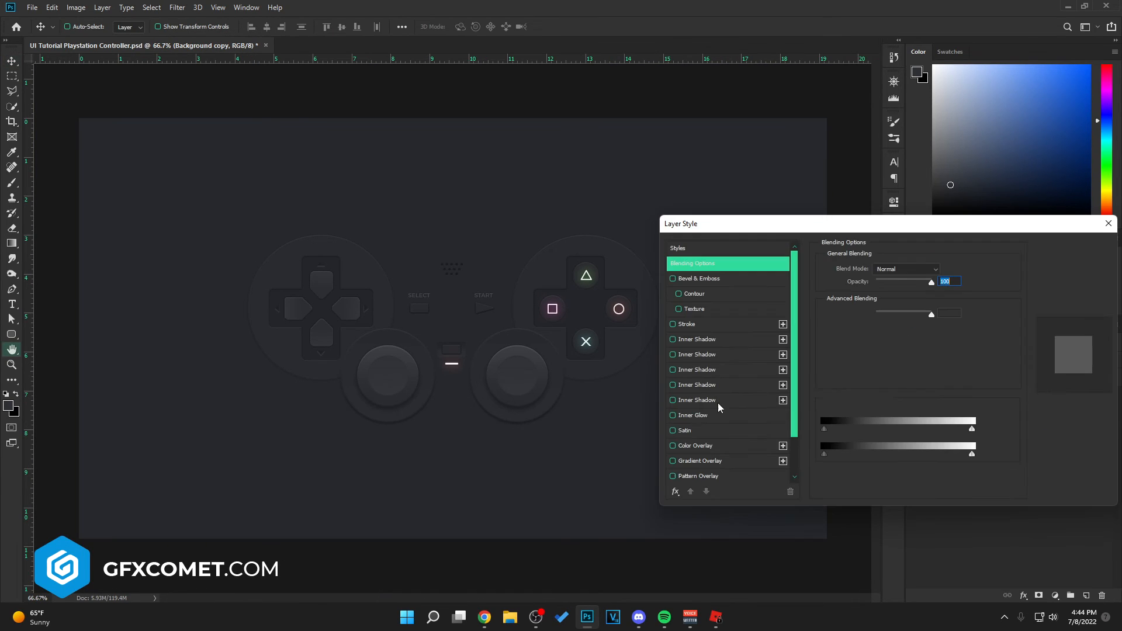
left_click(724, 446)
left_click(944, 272)
left_click(632, 349)
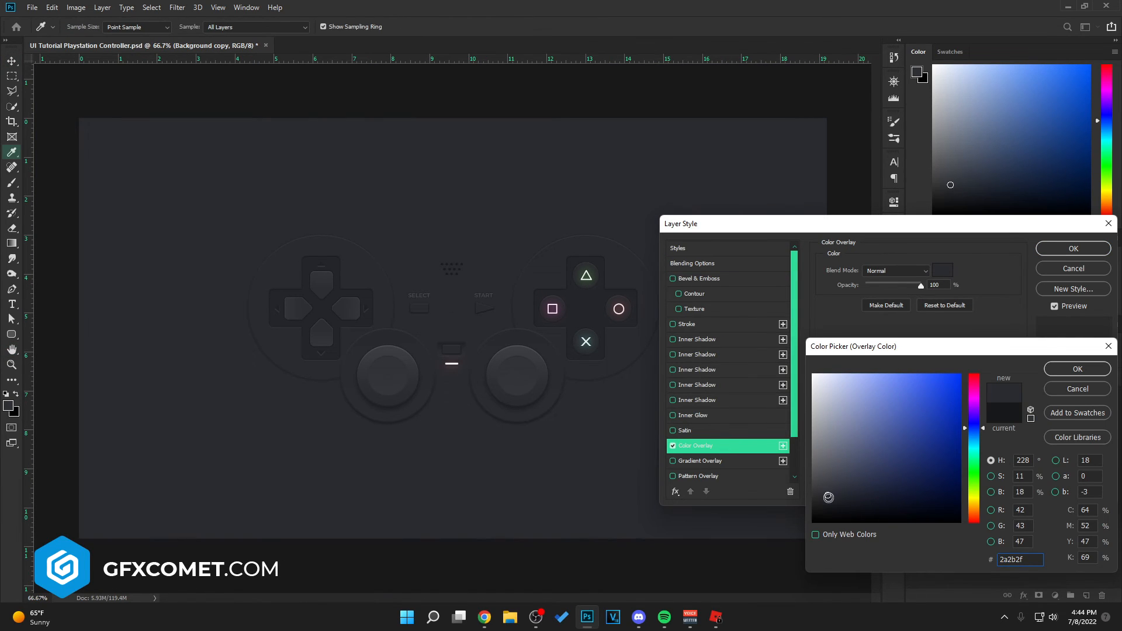
left_click(1078, 369)
left_click(1074, 249)
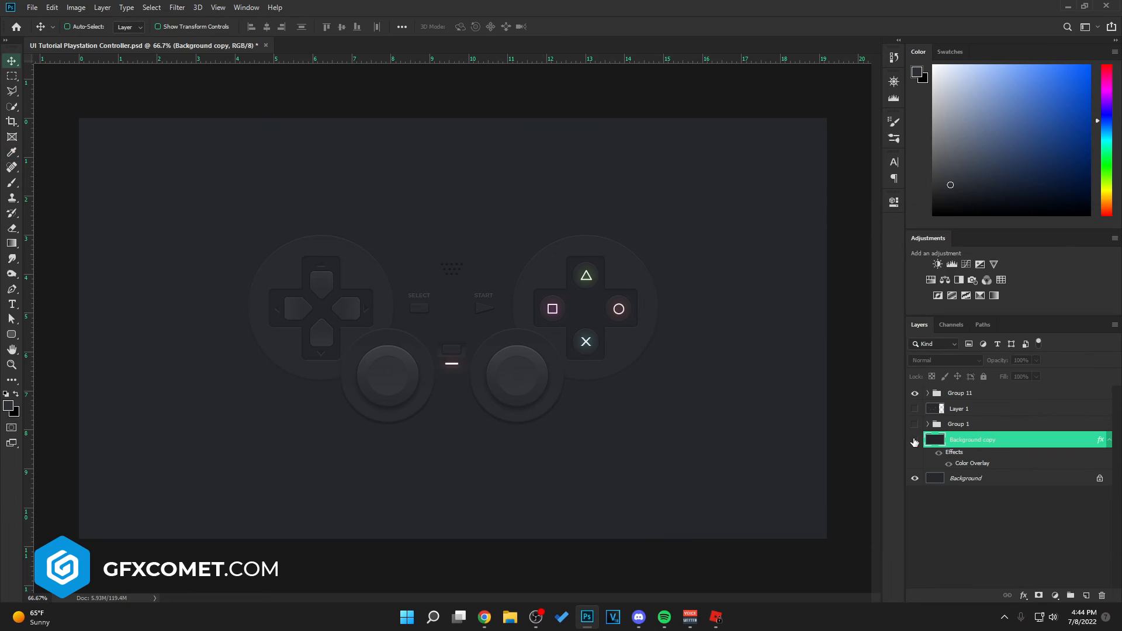
- Rename the controller group PSController
double_click(965, 394)
type("PSController")
key("Return")
- Add a new layer on top and paint a soft red glow over the circle button with an enlarged brush
left_click(1086, 595)
key("b")
left_click(620, 304, "alt")
key("bracketright")
key("bracketright")
key("bracketright")
key("bracketright")
left_click(619, 310)
- Paint soft glows in lime green over the triangle, magenta over the square and cyan over the cross button
left_click(1107, 157)
left_click(1049, 64)
left_click(1104, 178)
left_click(587, 277)
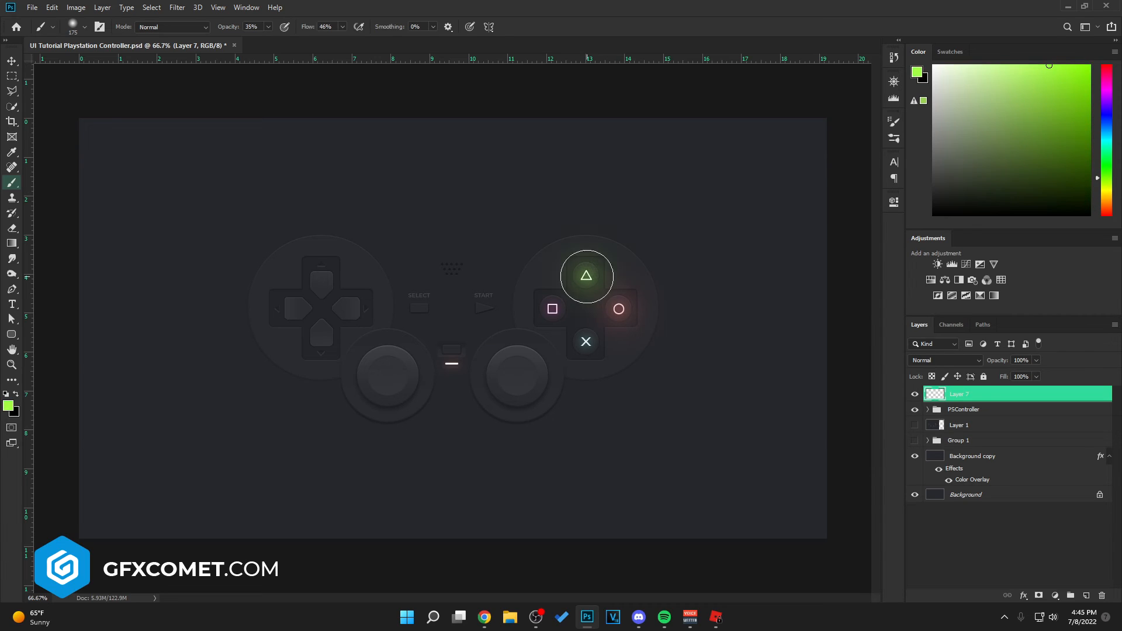
left_click(1106, 102)
left_click(552, 309)
left_click(1107, 133)
left_click(586, 341)
- Set the glow layer's blend mode to Linear Dodge (Add) and its opacity to 5%
key("v")
left_click(945, 360)
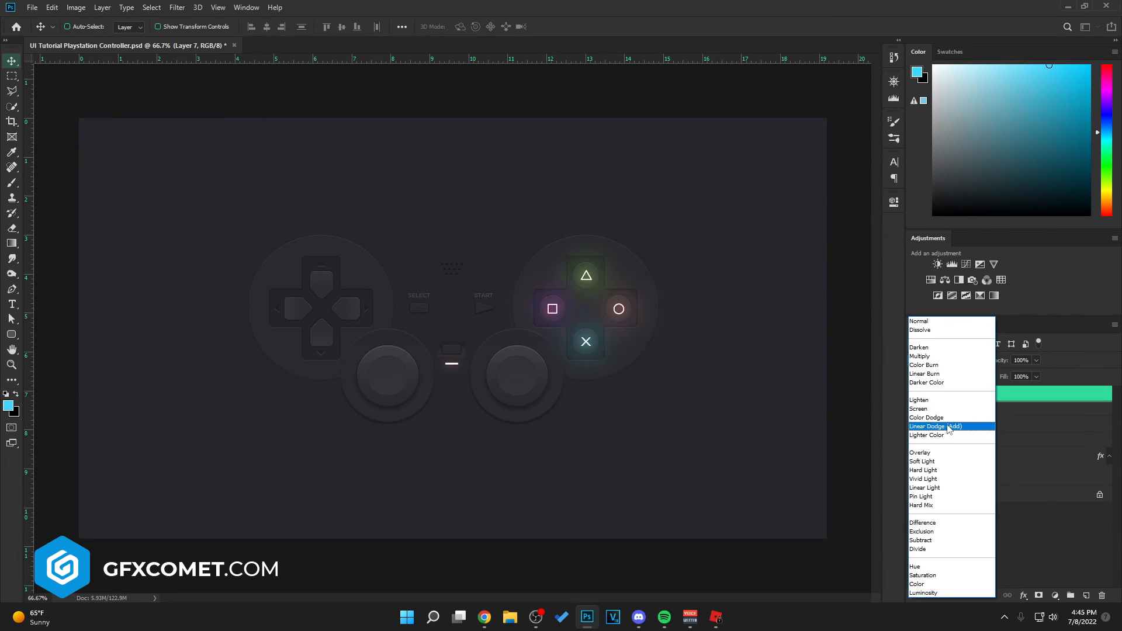
left_click(936, 426)
key("0")
key("5")
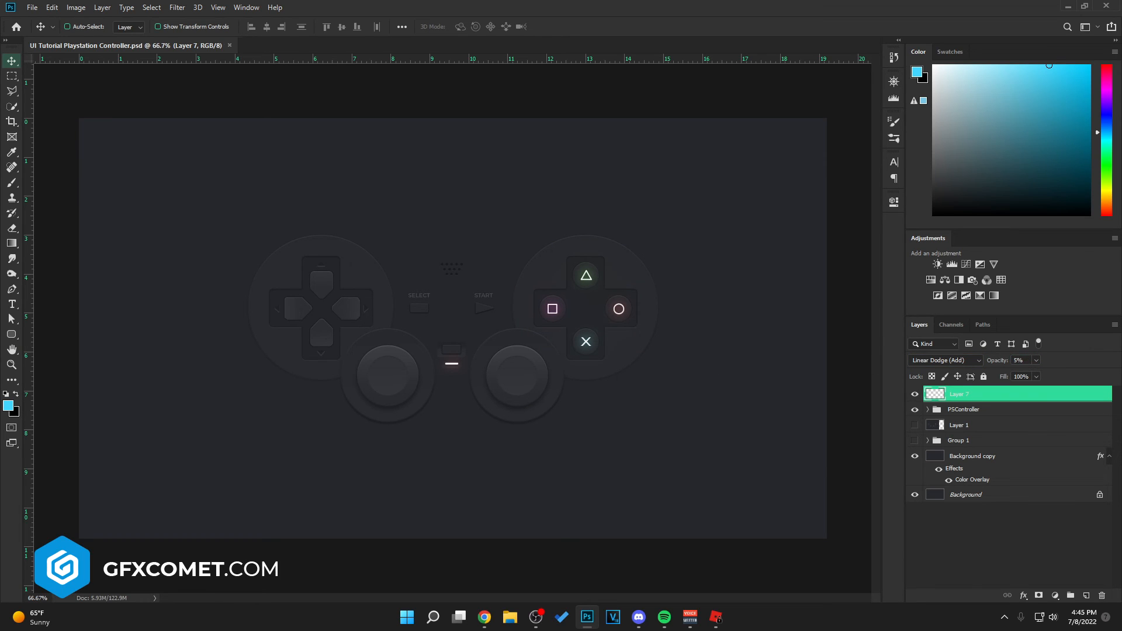